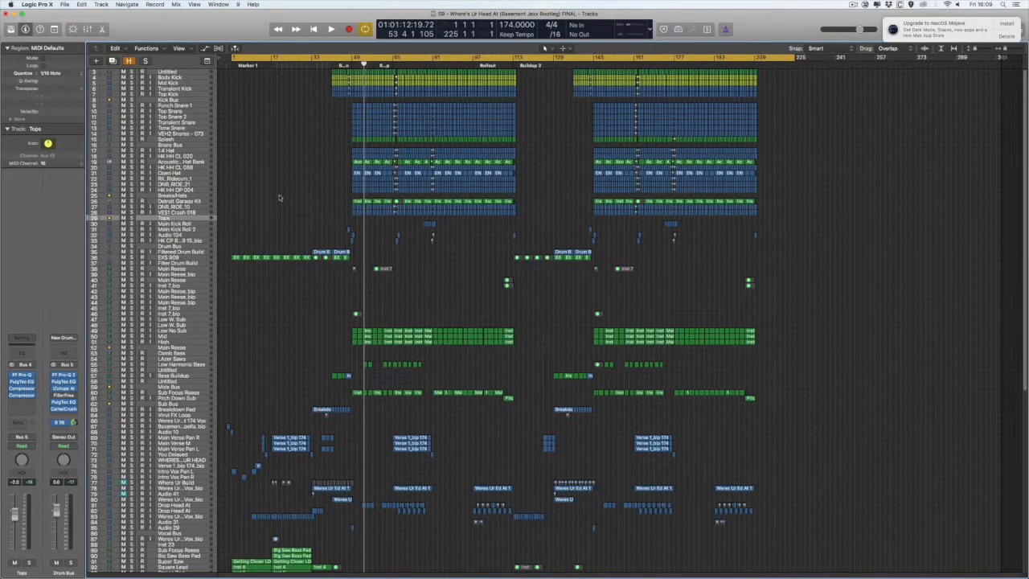
Step: Review the channel strips of the Breaks/Hats, Splash, Snare Bus, Tops and Drum Bus tracks in turn
left_click(175, 196)
left_click(176, 140)
left_click(177, 146)
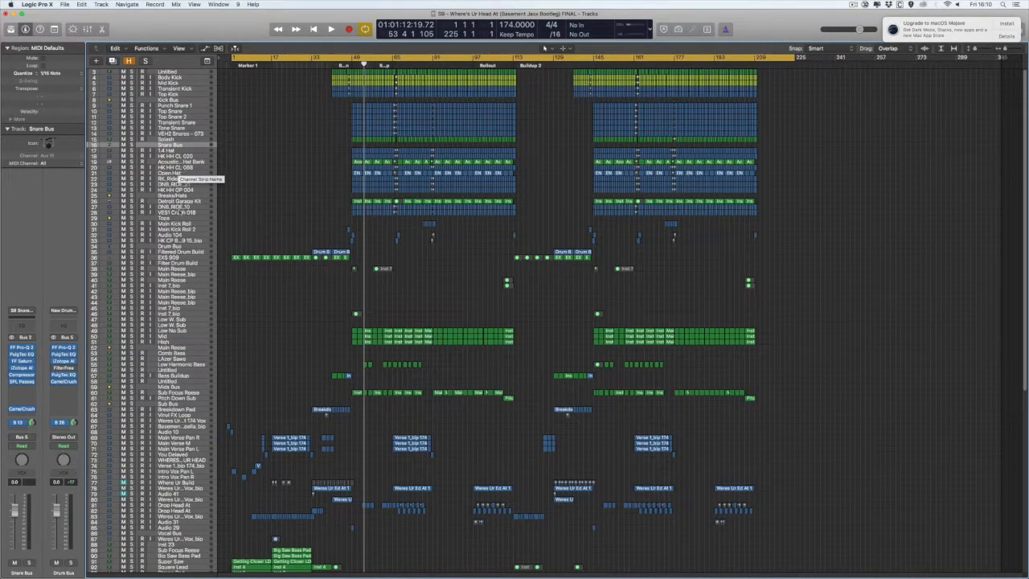
left_click(172, 218)
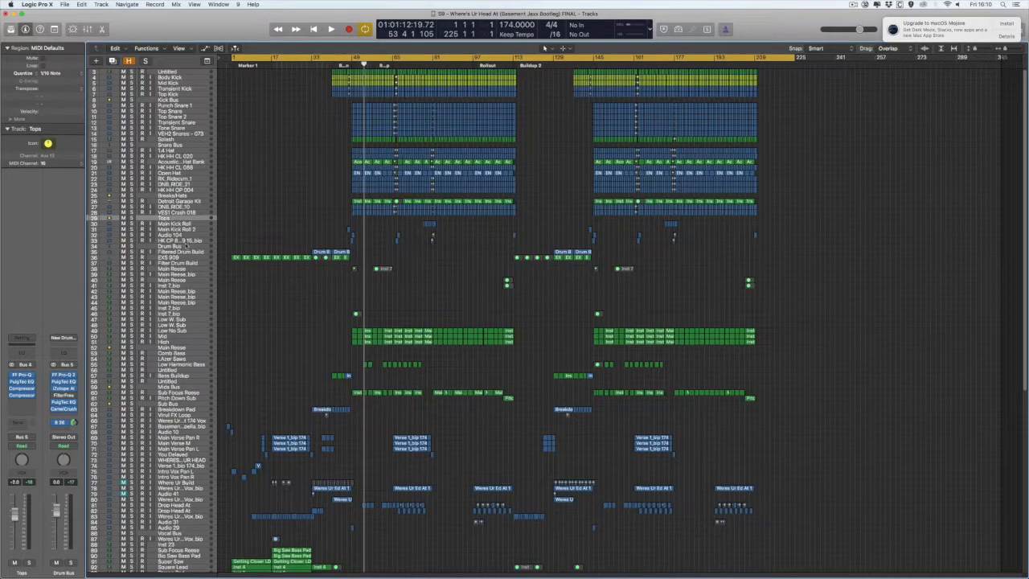
left_click(180, 247)
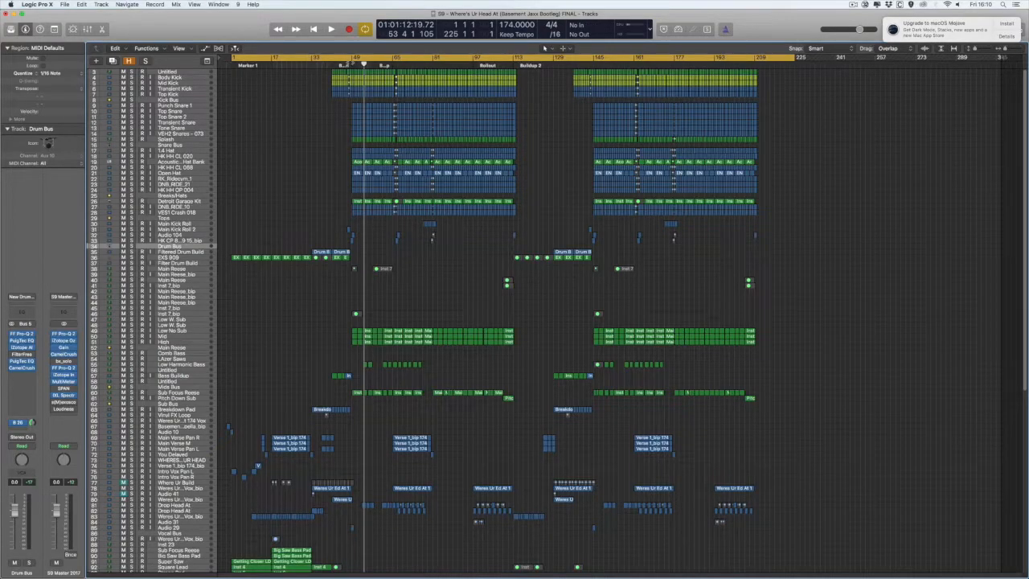
Step: Play the lead-in to the first drop and set the cycle range over the drop, from bar 50 to about bar 112
left_click(346, 64)
key("space")
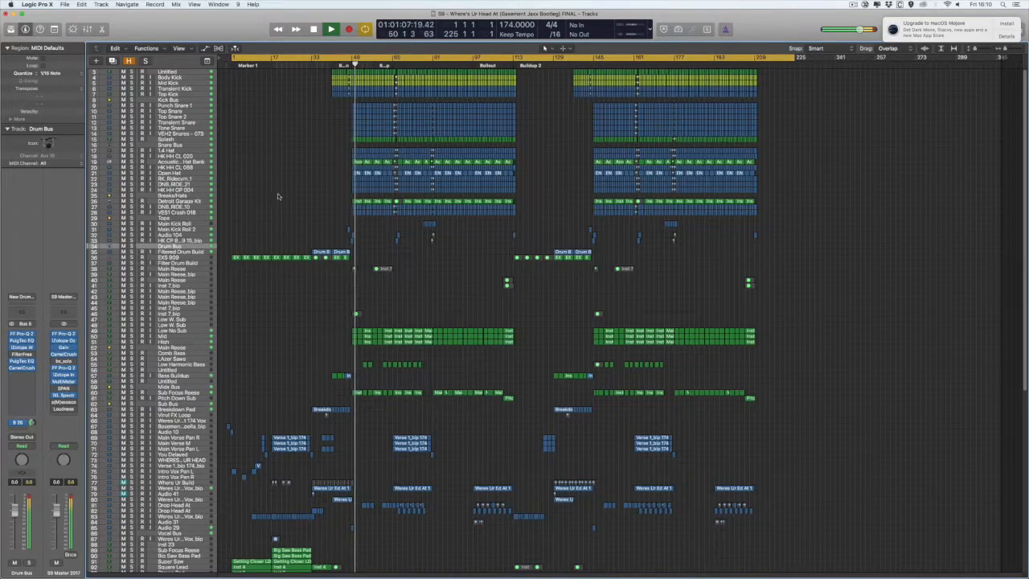
left_click_drag(233, 57, 514, 58)
key("space")
left_click(360, 58)
Step: Solo the Kick Bus and open its PuigTec EQP1A equalizer, placed clear of the track list
left_click(171, 99)
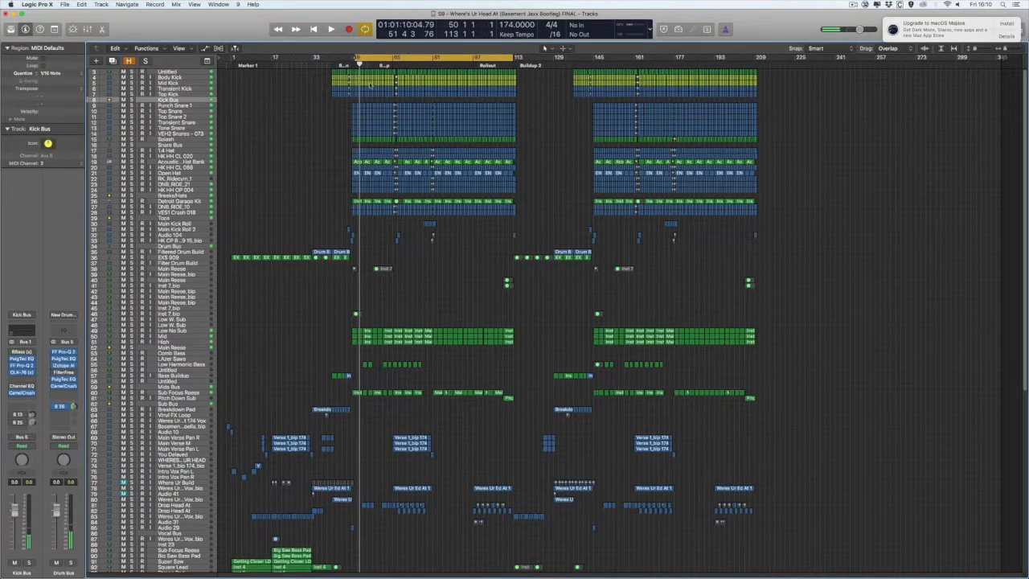
key("s")
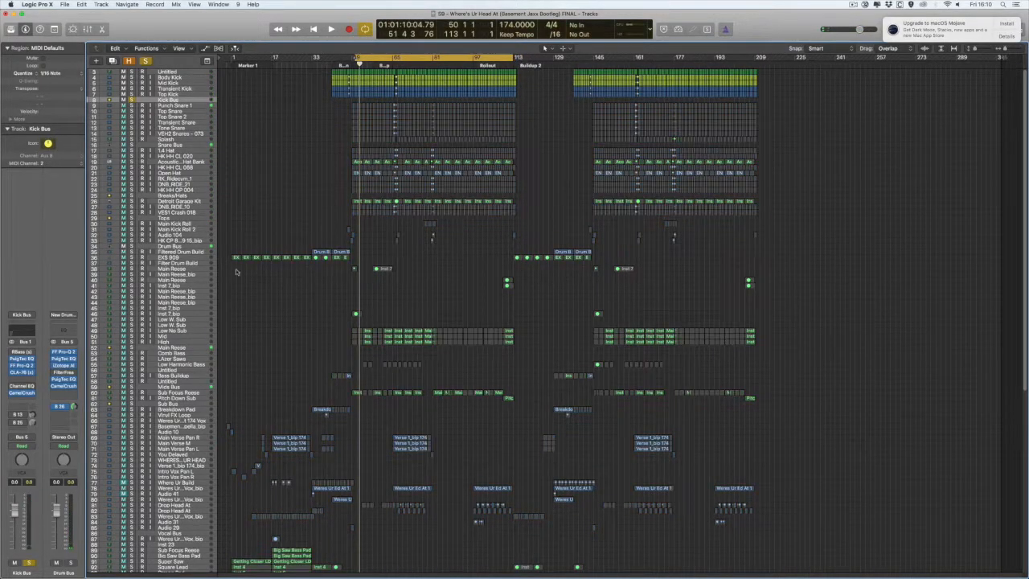
left_click(23, 359)
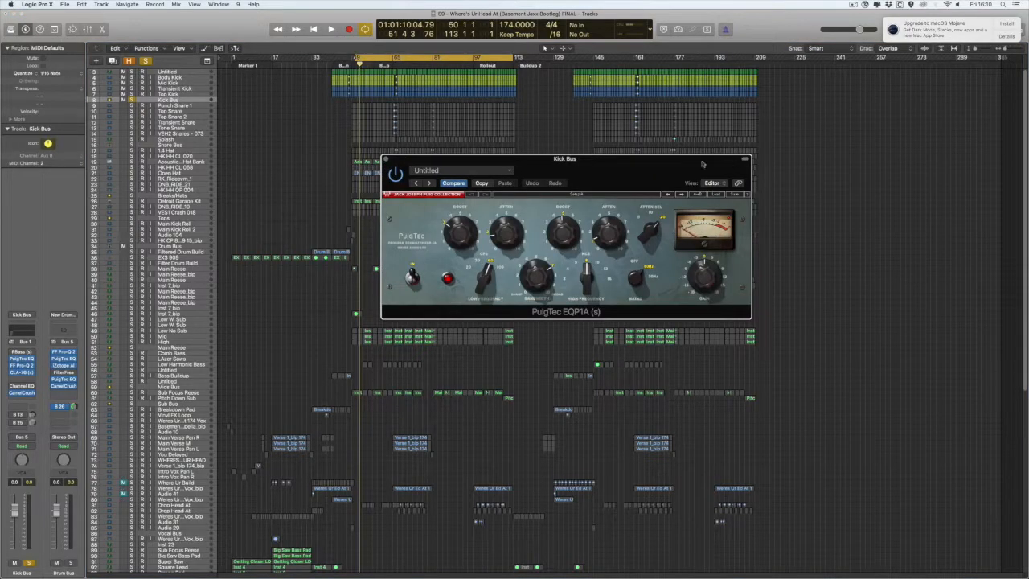
left_click_drag(594, 169, 704, 122)
Step: Play the soloed Kick Bus and compare it with the PuigTec EQP1A bypassed and active
key("space")
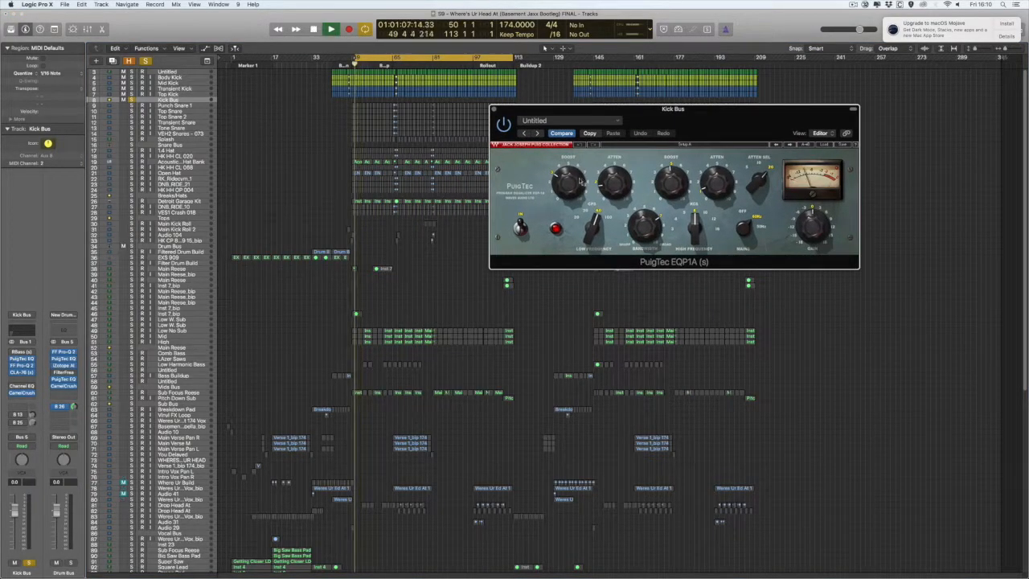
key("XF86AudioLowerVolume")
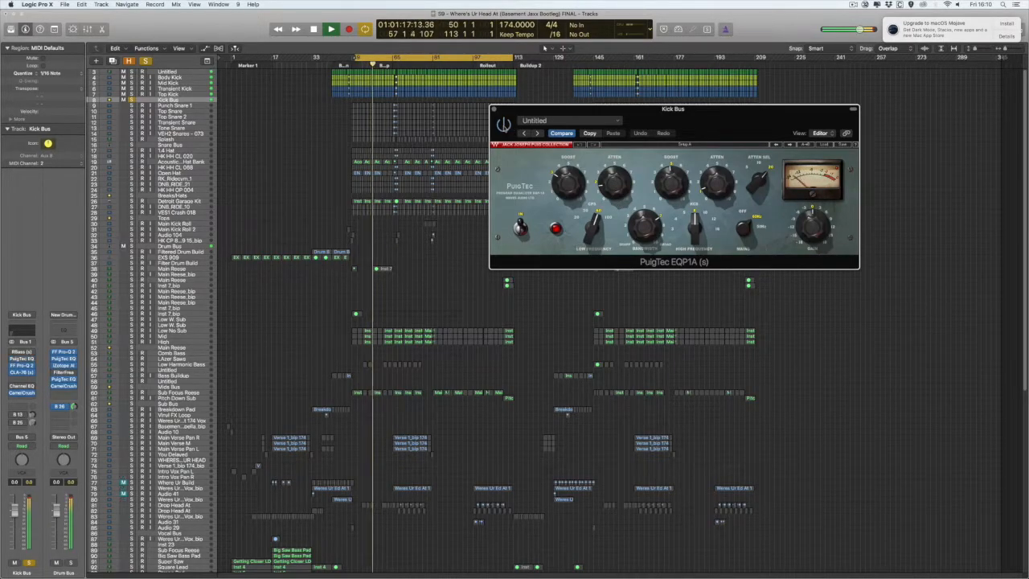
key("XF86AudioRaiseVolume")
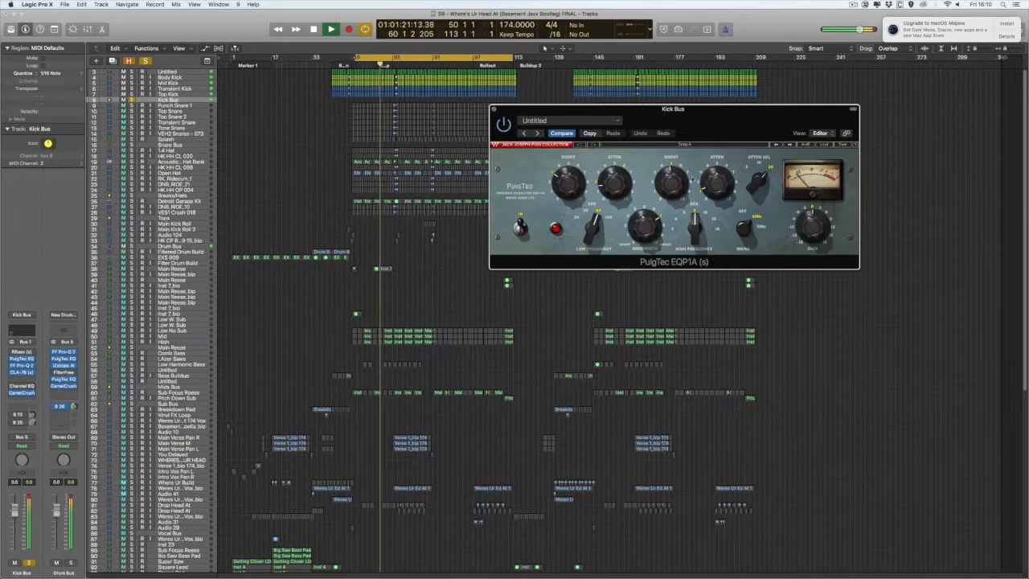
key("space")
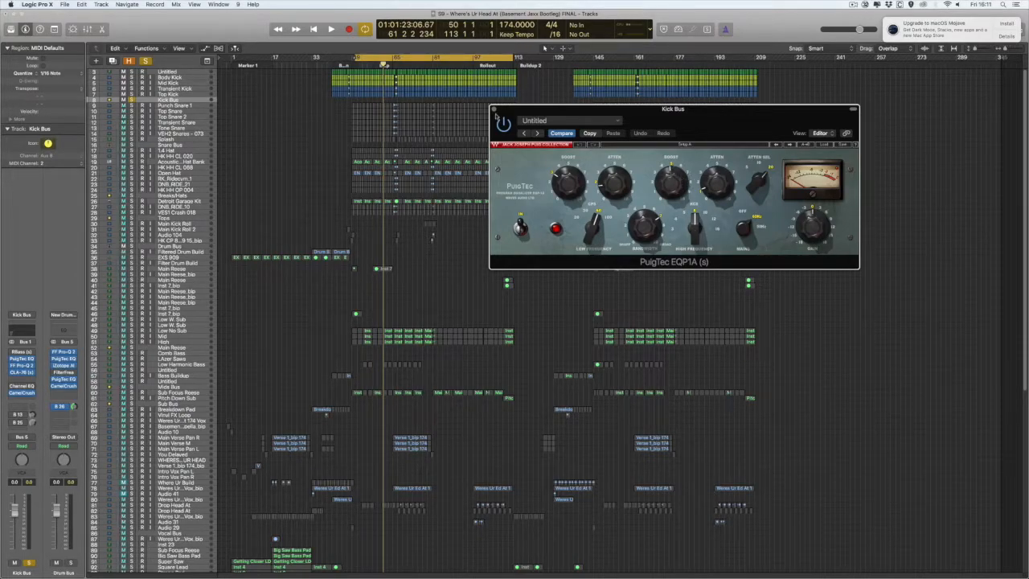
Step: Unsolo the Kick Bus during playback, compare the PuigTec EQP1A bypassed and active in the full mix, and close the plug-in
key("space")
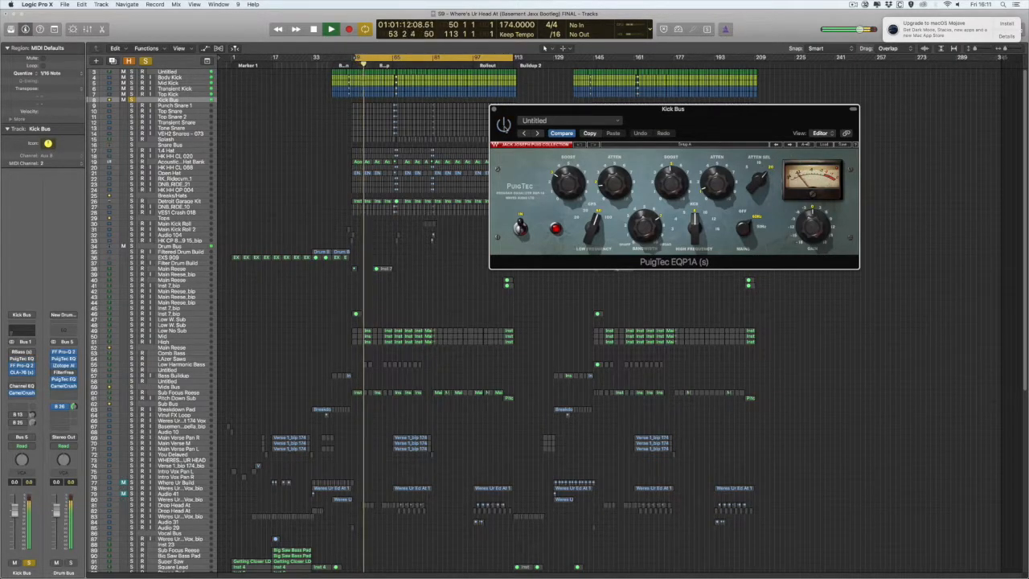
left_click(146, 61)
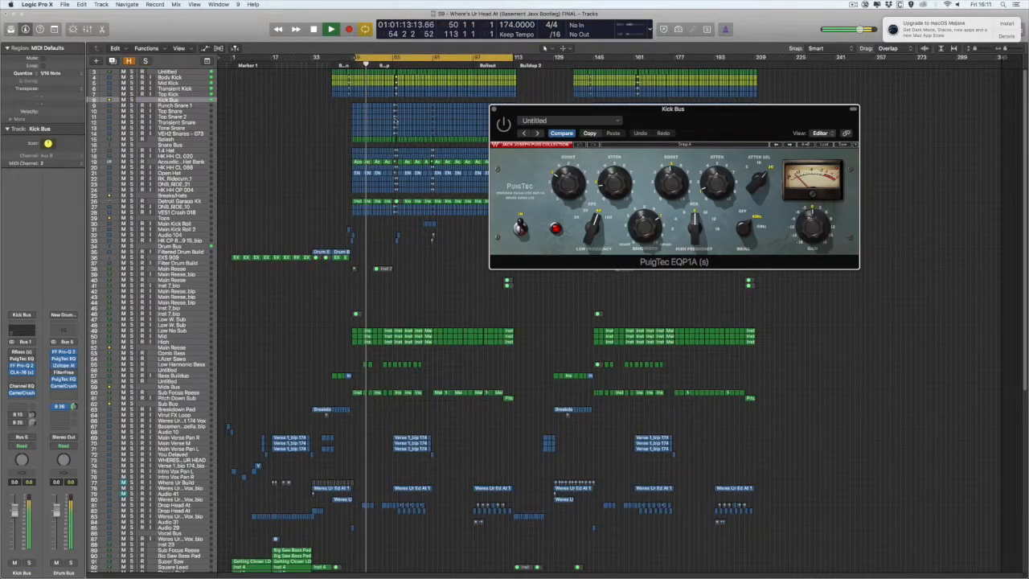
left_click(504, 124)
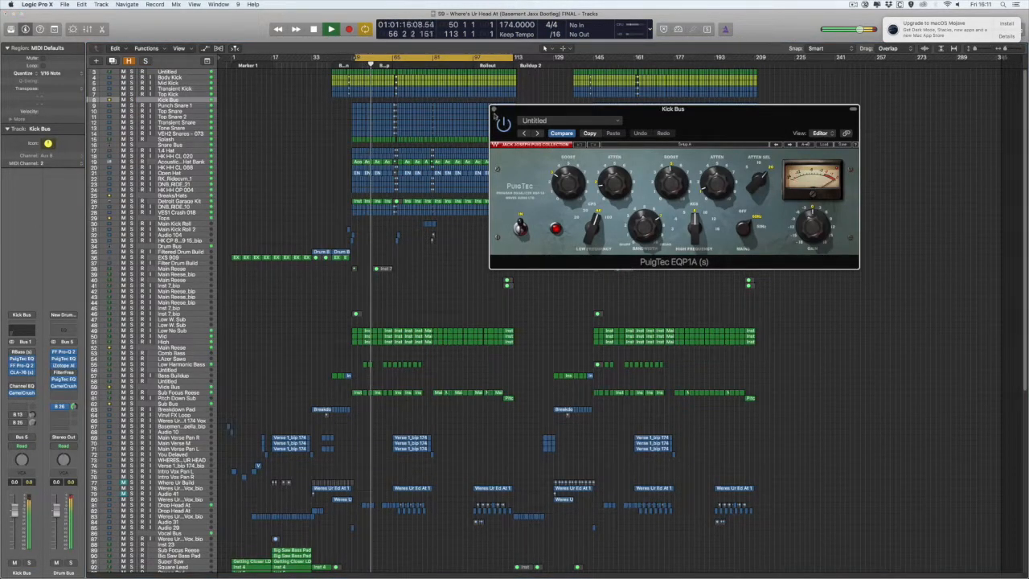
key("super+w")
key("space")
Step: Solo the Kick Bus again, open its FF Pro-Q 2 and audition the low boost near 90 Hz bypassed and active
key("s")
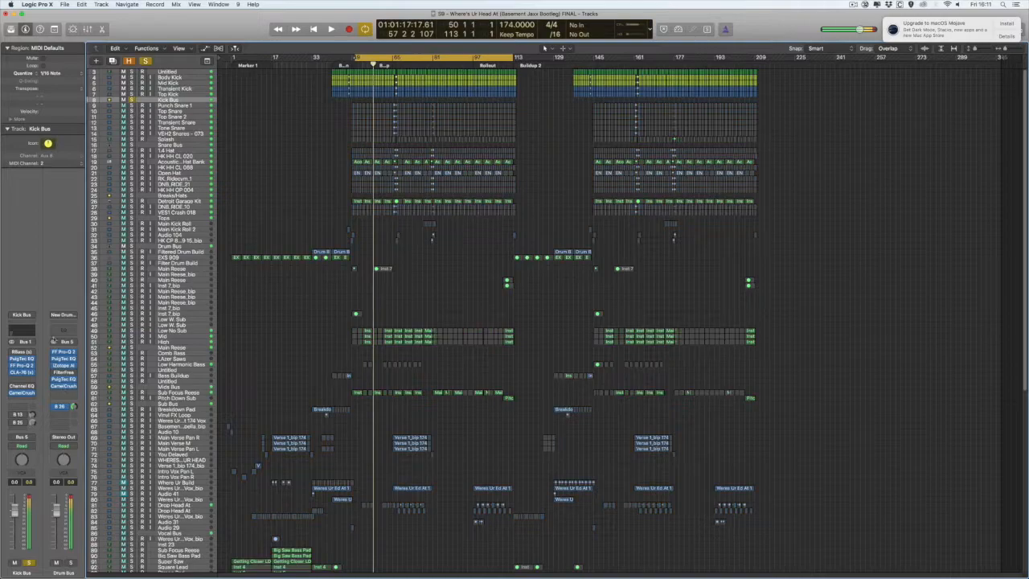
left_click(23, 366)
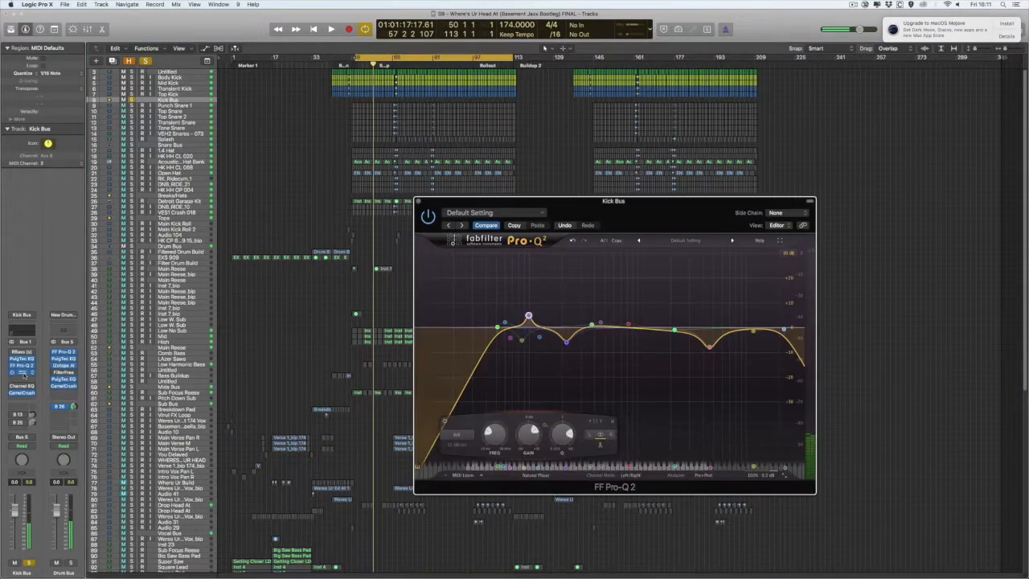
left_click_drag(628, 207, 658, 162)
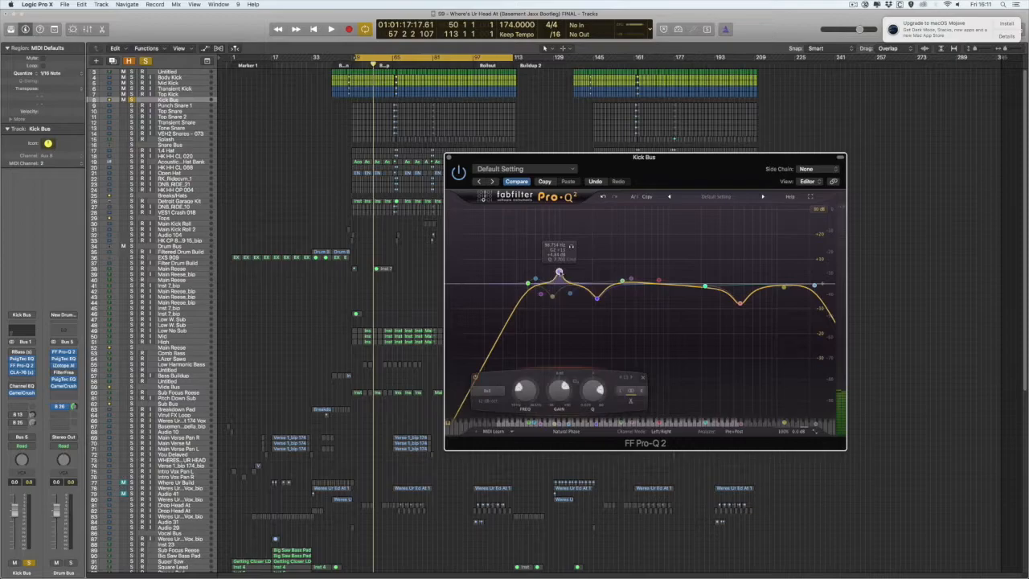
key("space")
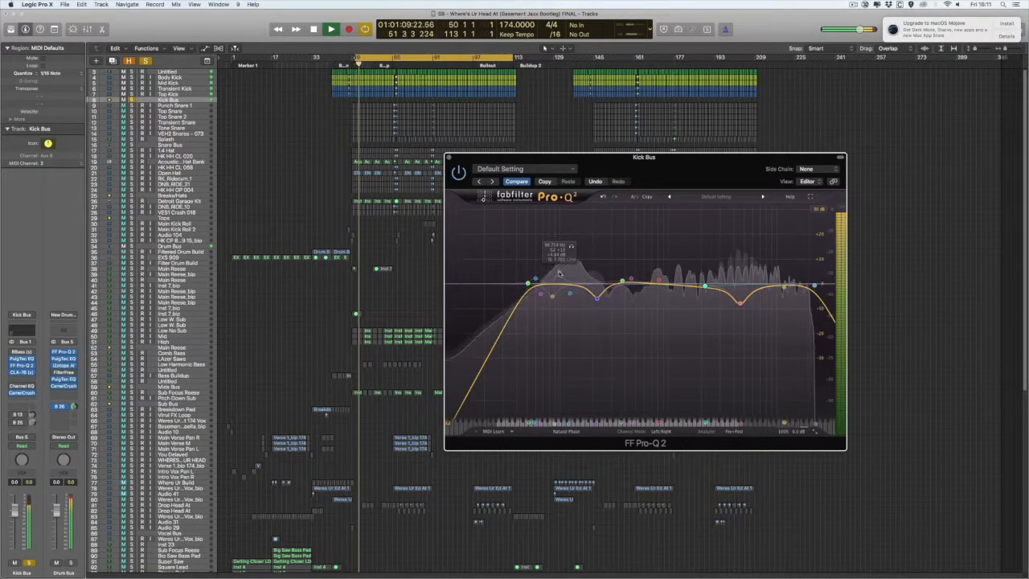
key("space")
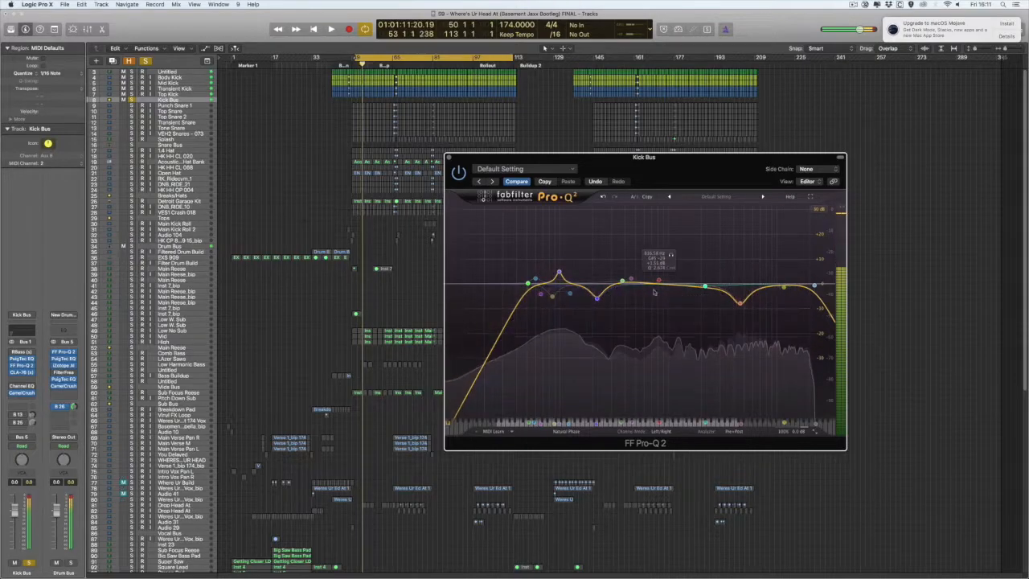
Step: Audition the kick with the deep high-frequency cut in FF Pro-Q 2 bypassed and re-enabled, and close the equalizer
left_click(740, 303, "alt")
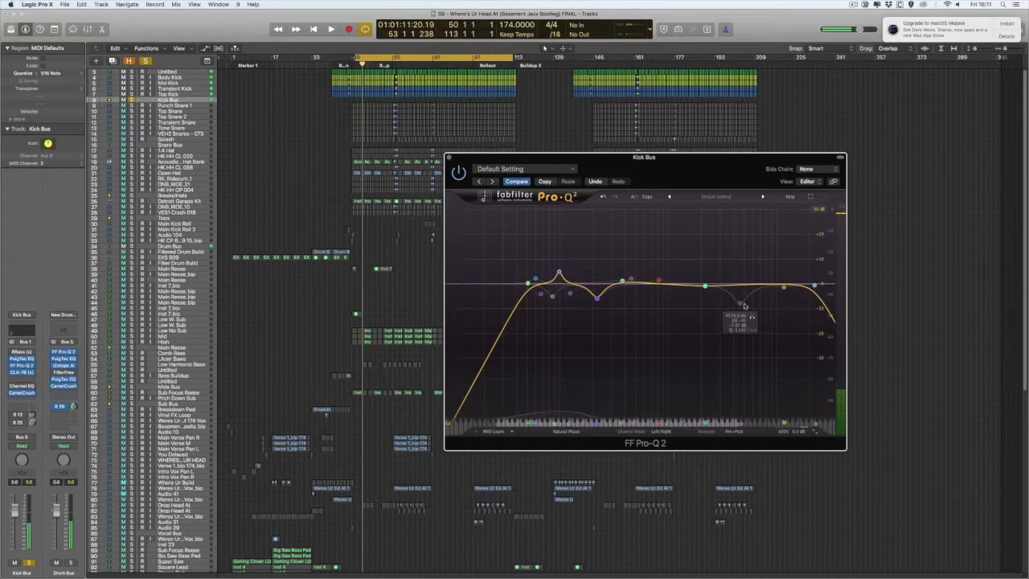
key("space")
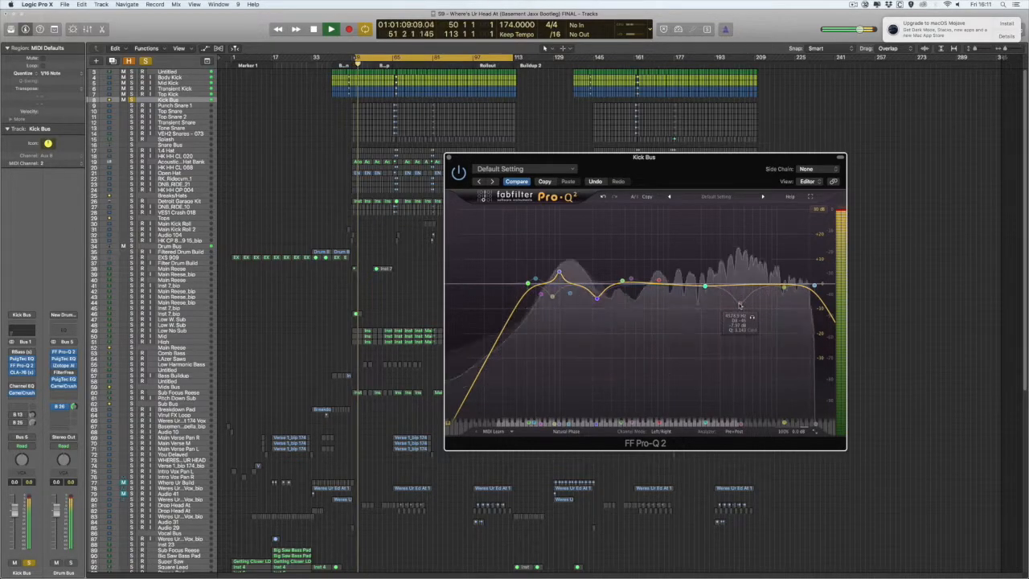
left_click(740, 303, "alt")
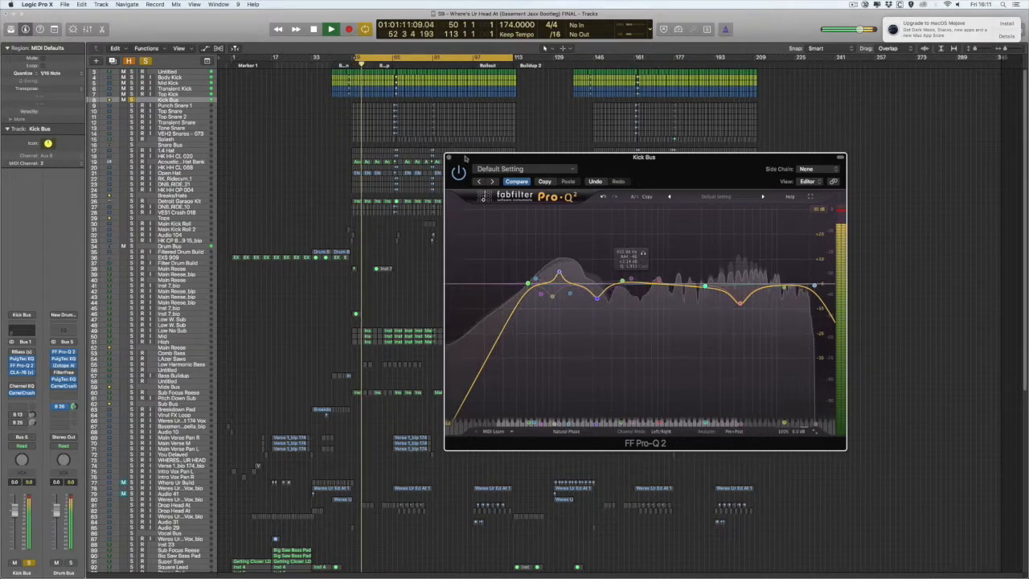
key("space")
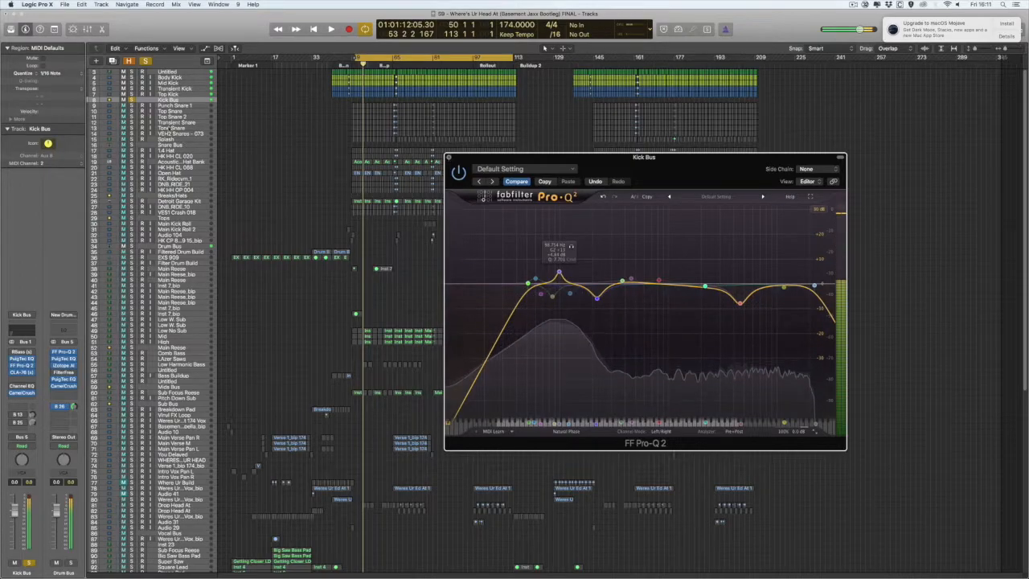
key("super+w")
Step: Open the CLA-76 compressor on the Kick Bus and place its window over the arrangement
left_click(31, 373)
left_click(16, 372)
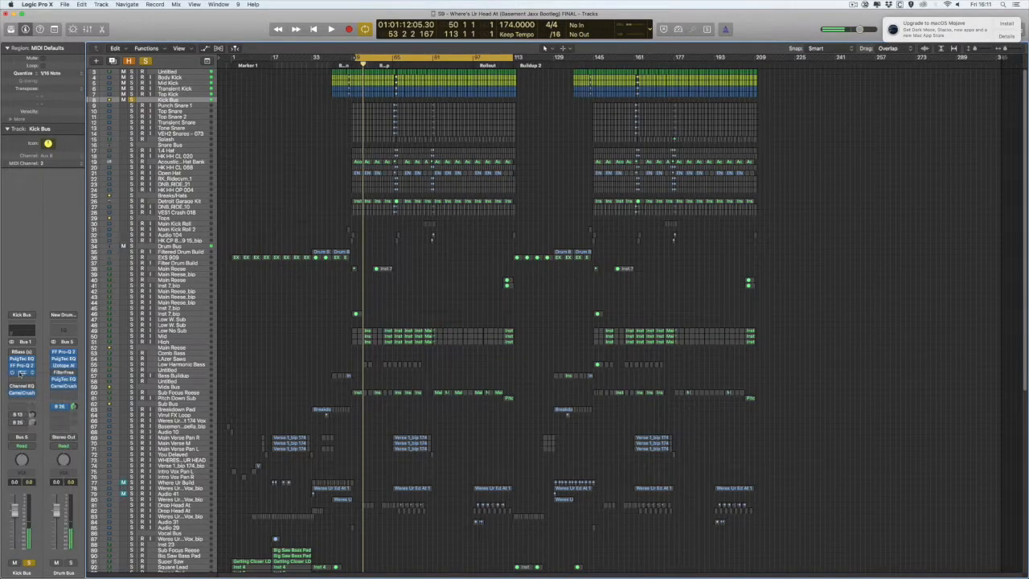
left_click(21, 372)
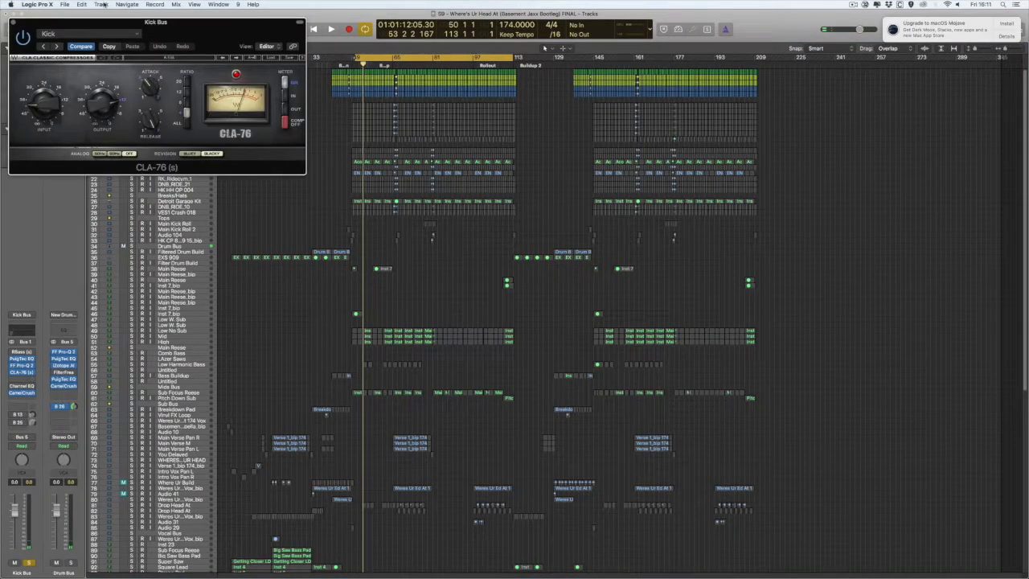
left_click_drag(173, 31, 561, 104)
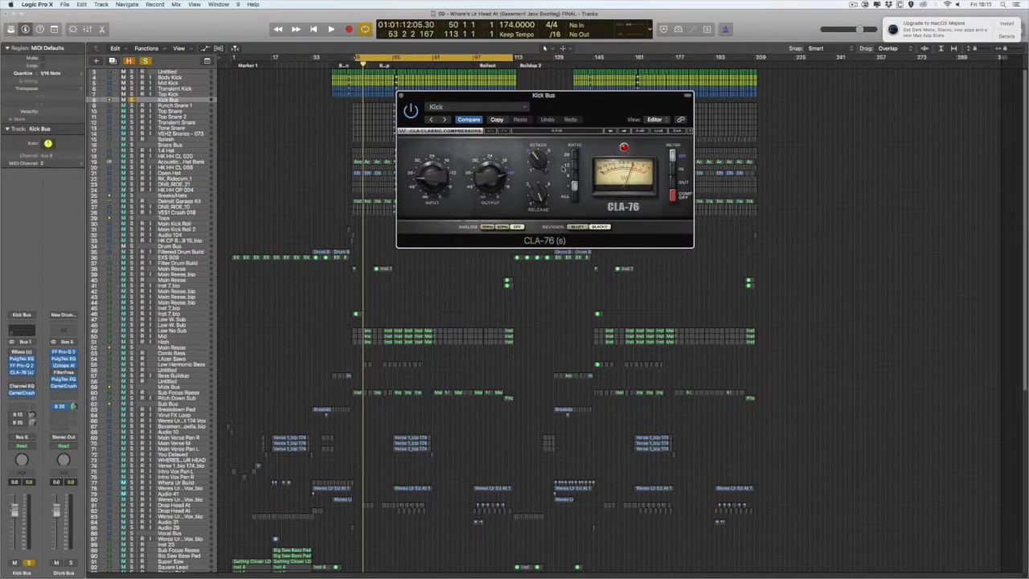
Step: Compare the CLA-76 bypassed and active on the kick, soloed and in the full mix, and close it with the Kick Bus soloed again
key("space")
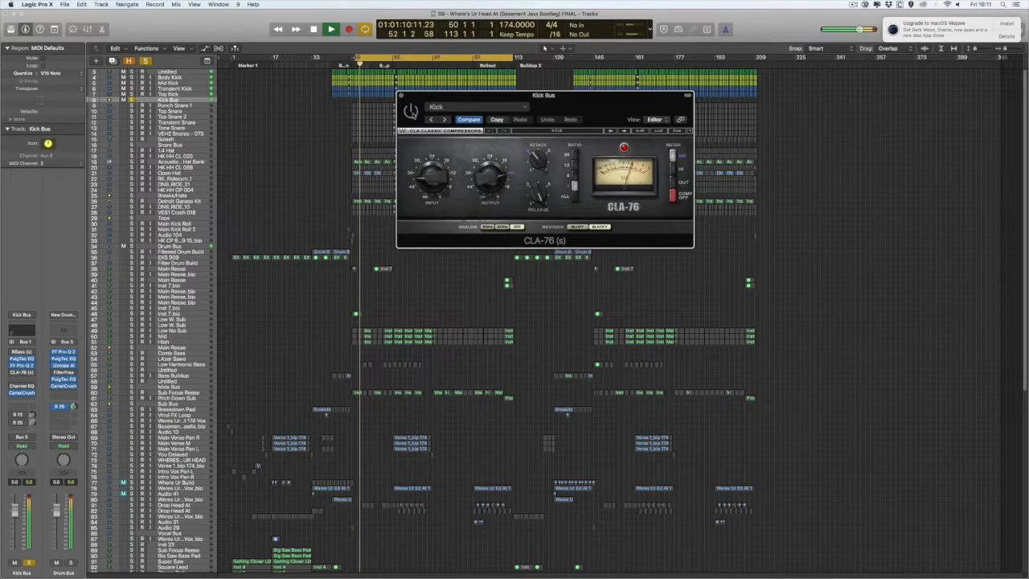
left_click(413, 112)
key("s")
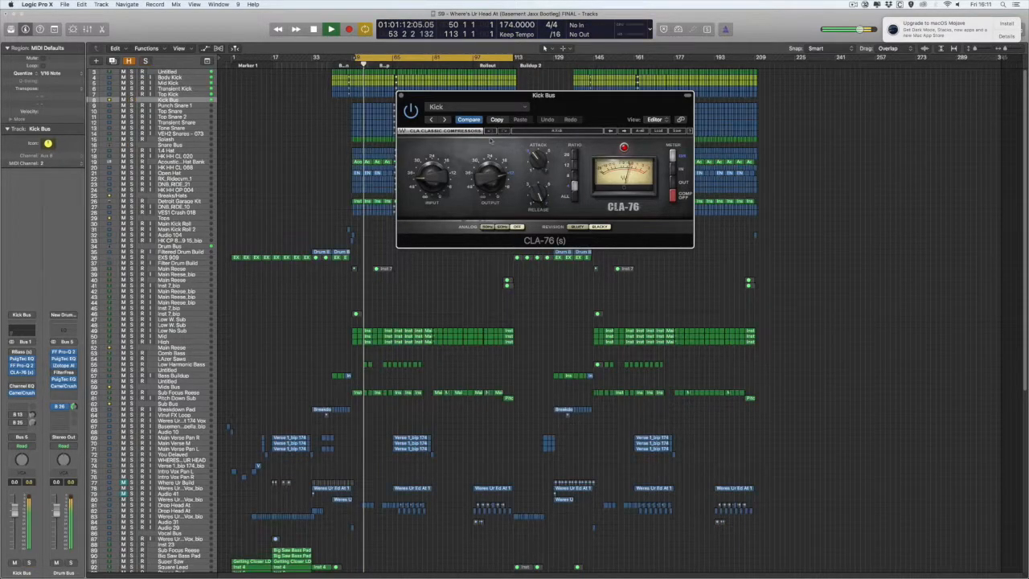
left_click(413, 114)
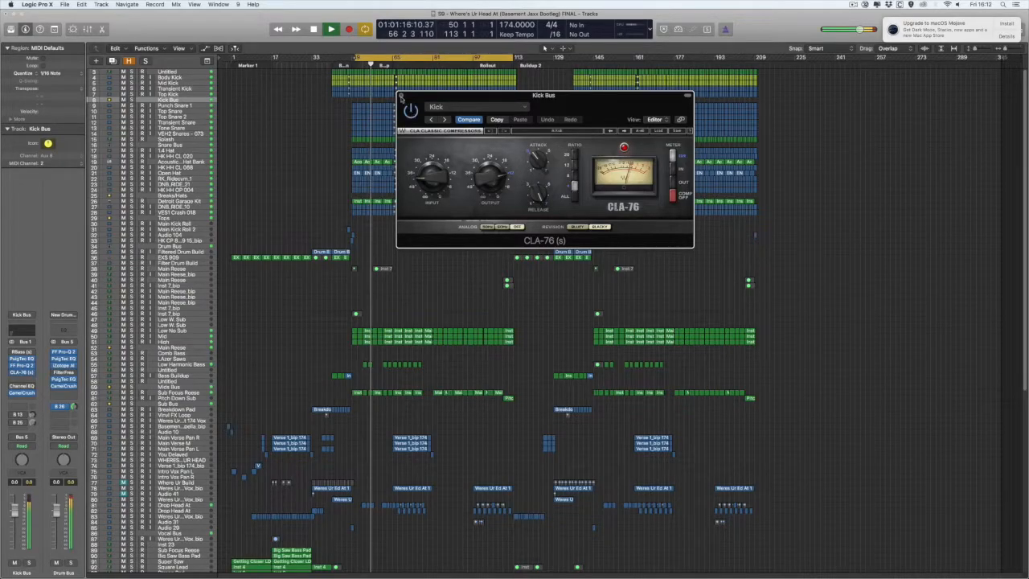
left_click(132, 99)
key("space")
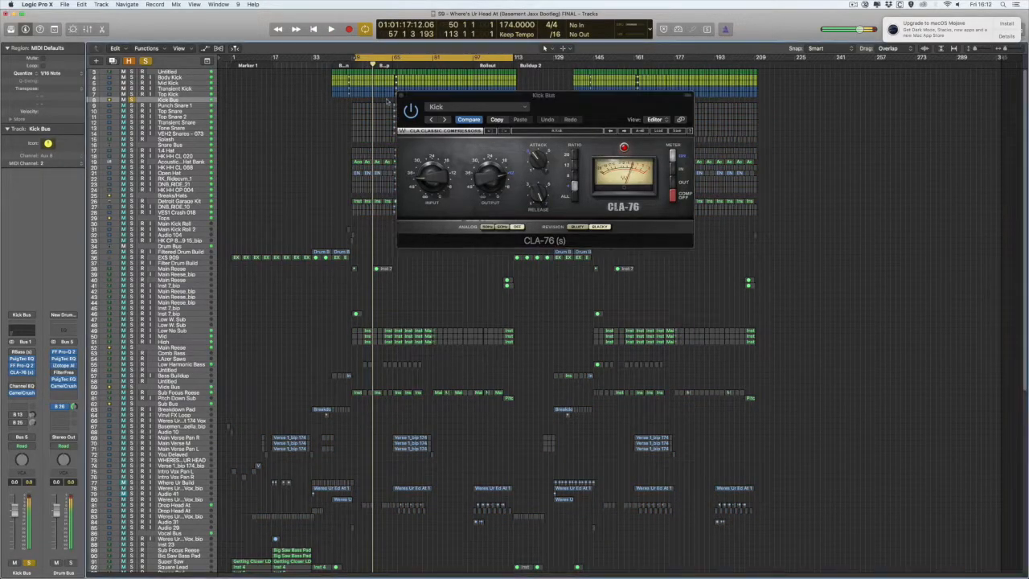
left_click(401, 96)
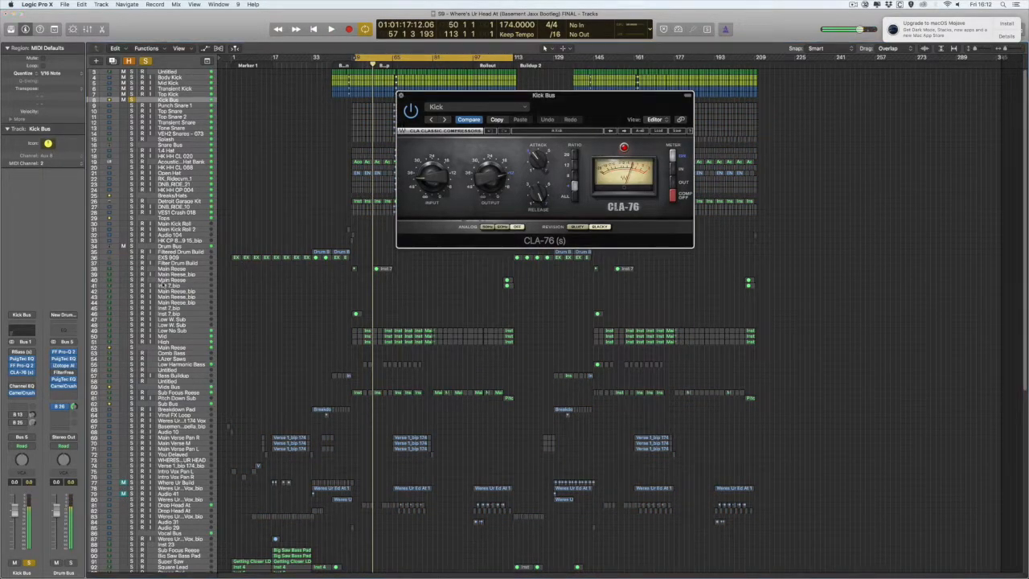
Step: Open CamelCrusher on the Kick Bus and play the soloed kick with the plug-in bypassed and active
left_click(22, 392)
left_click_drag(90, 28, 605, 115)
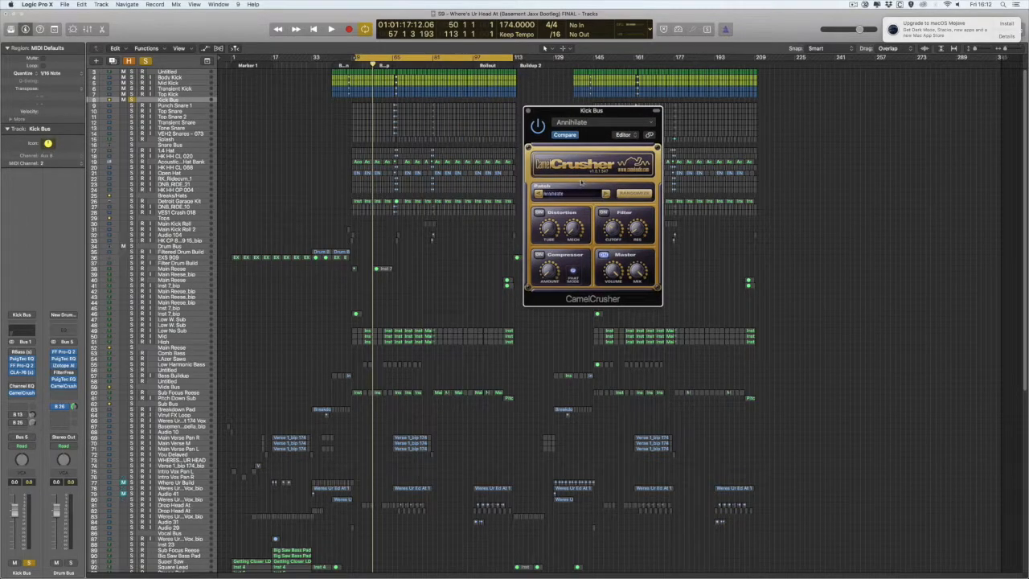
key("space")
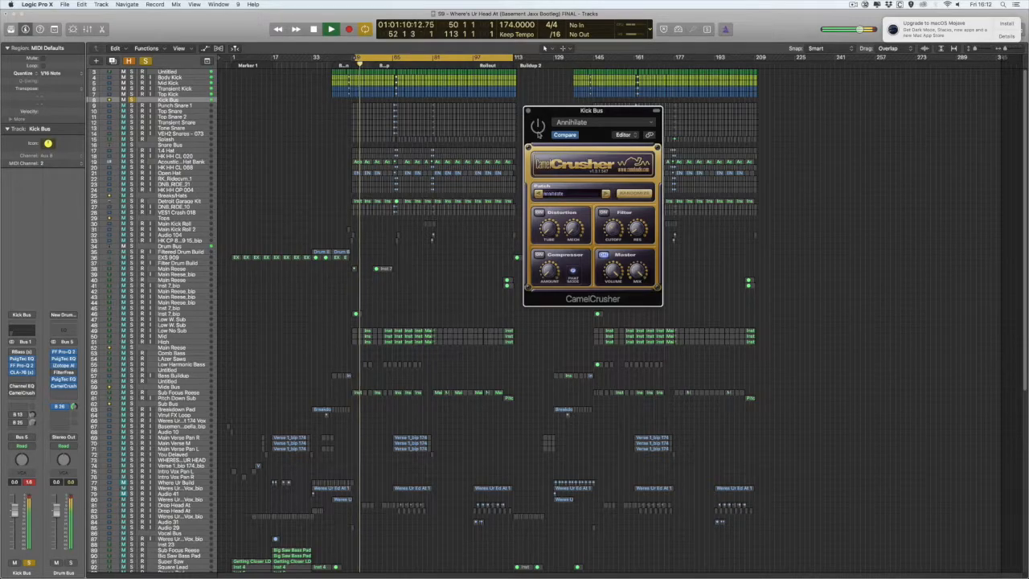
key("space")
Step: Unsolo the Kick Bus and solo the Snare Bus
left_click(132, 100)
left_click(176, 145)
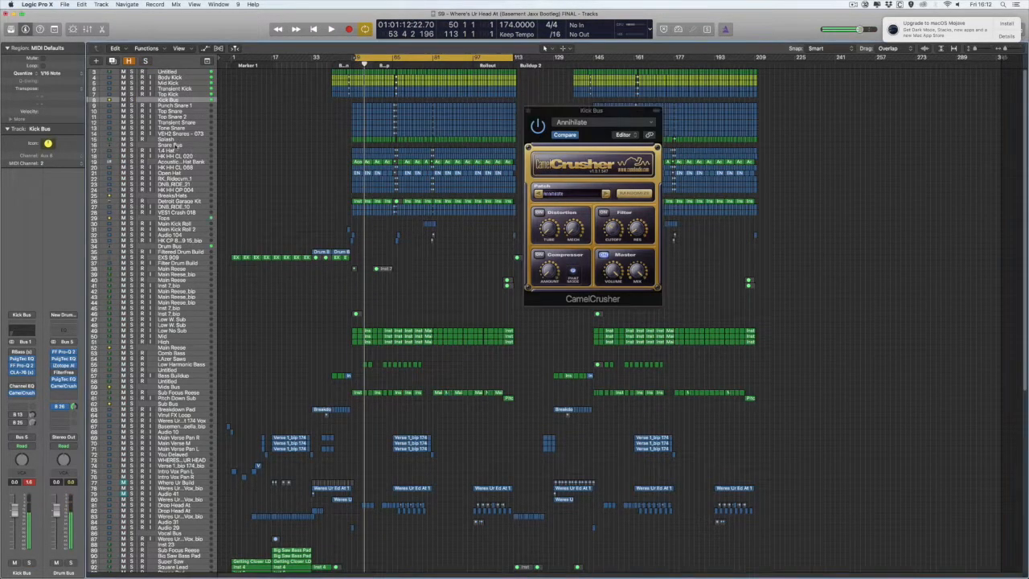
key("s")
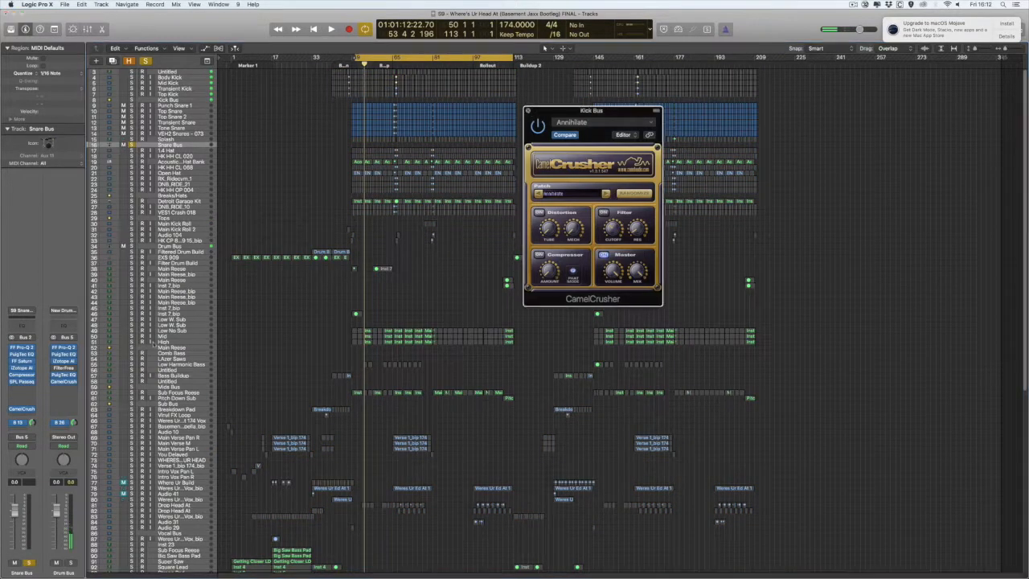
Step: Open the FF Pro-Q 2 on the Snare Bus in place of CamelCrusher and audition the soloed snare with the low boost band off and on
left_click(529, 110)
left_click(21, 347)
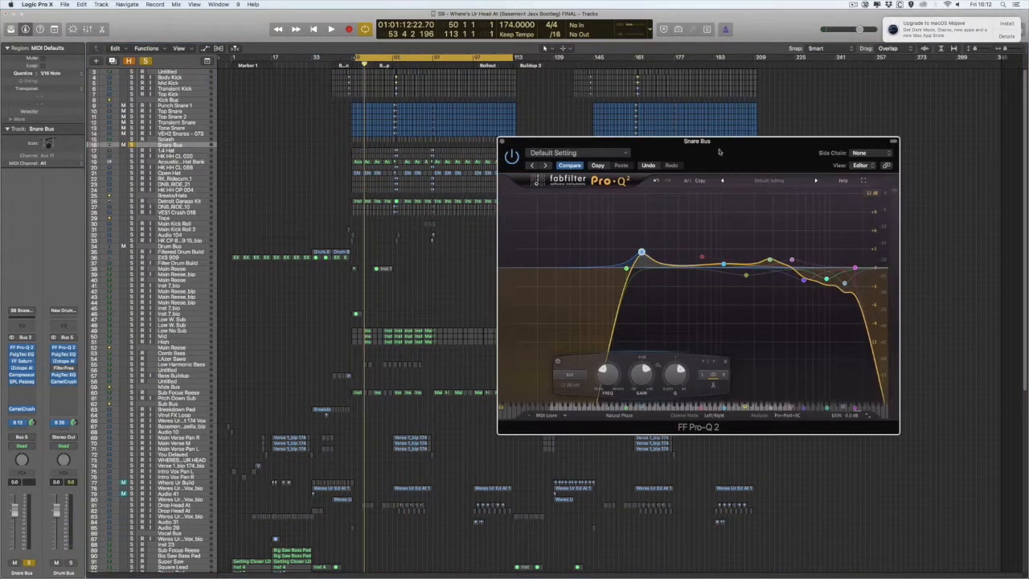
left_click_drag(719, 152, 658, 126)
key("space")
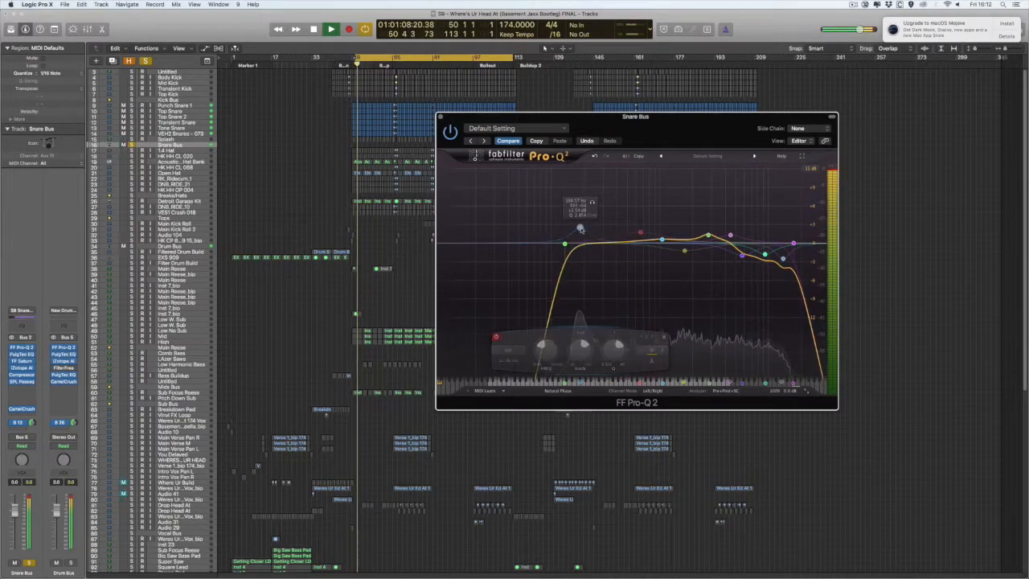
key("space")
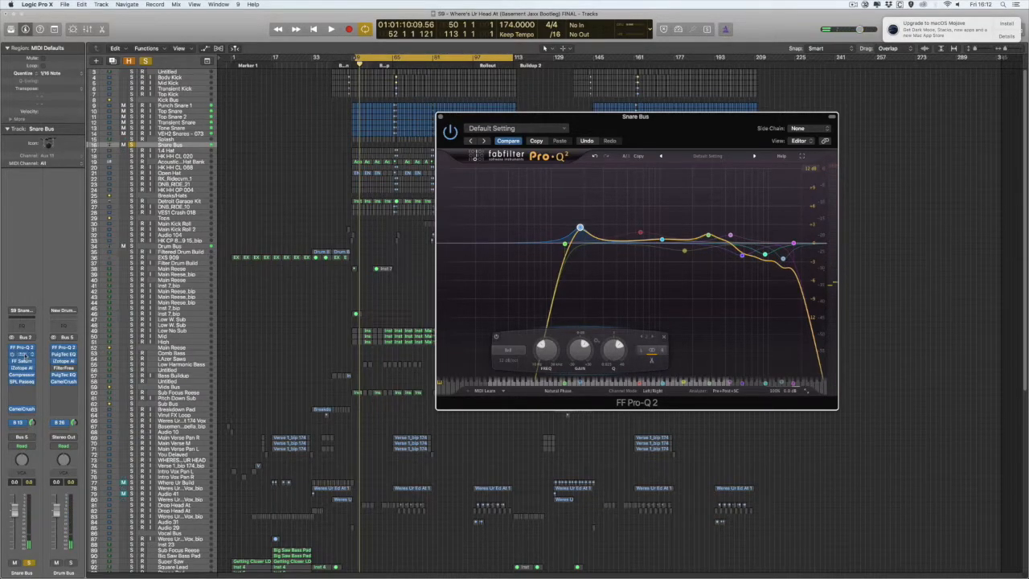
Step: Open the Snare Bus's PuigTec EQP1A in place of the Pro-Q 2 and position its window over the arrangement
left_click(27, 354)
left_click(454, 116)
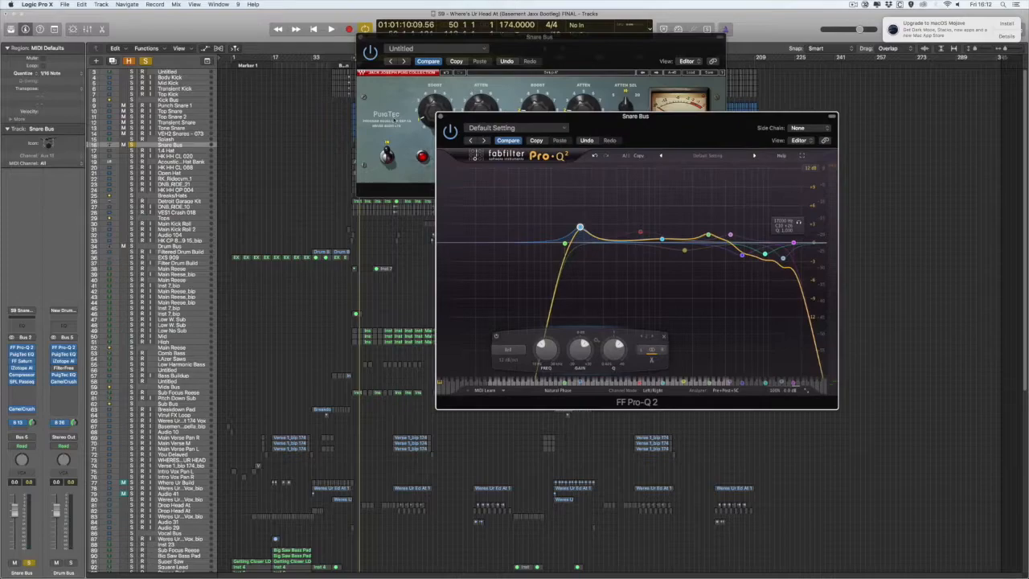
left_click(439, 116)
left_click_drag(526, 48, 712, 83)
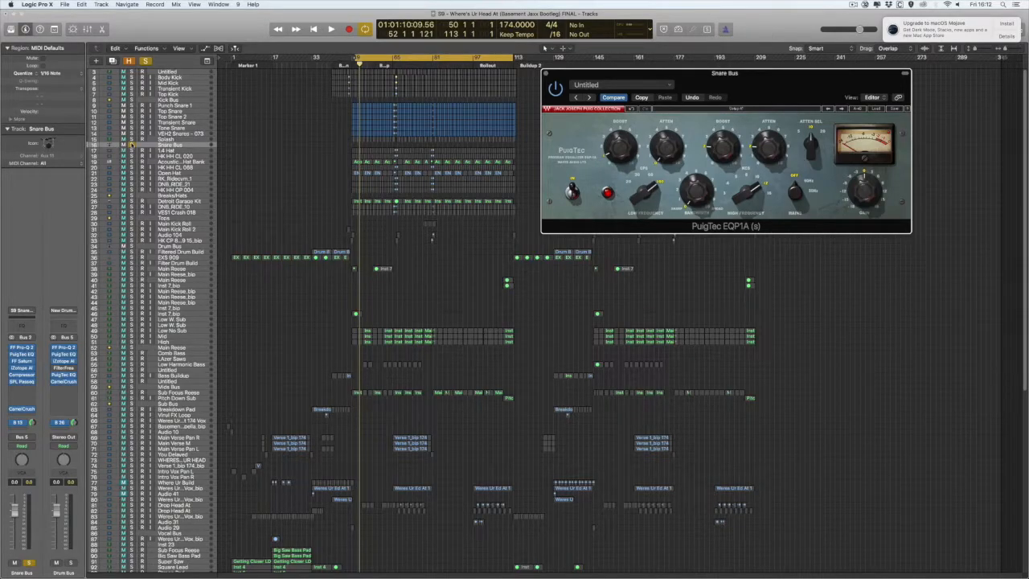
Step: Unsolo the Snare Bus and play the full mix while demonstrating the PuigTec's low-frequency boost and high-frequency attenuation
key("s")
key("space")
left_click_drag(619, 146, 620, 160)
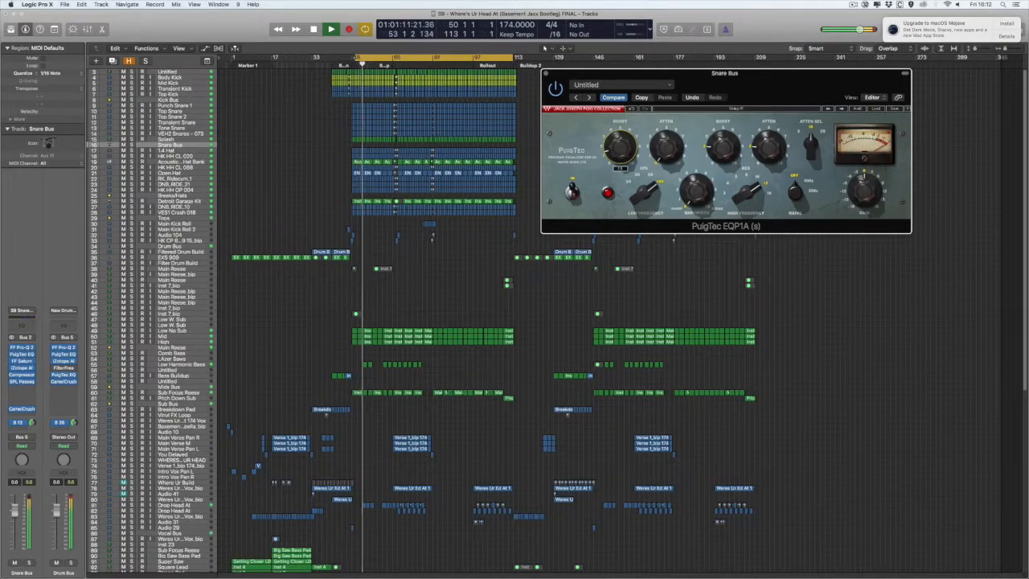
key("space")
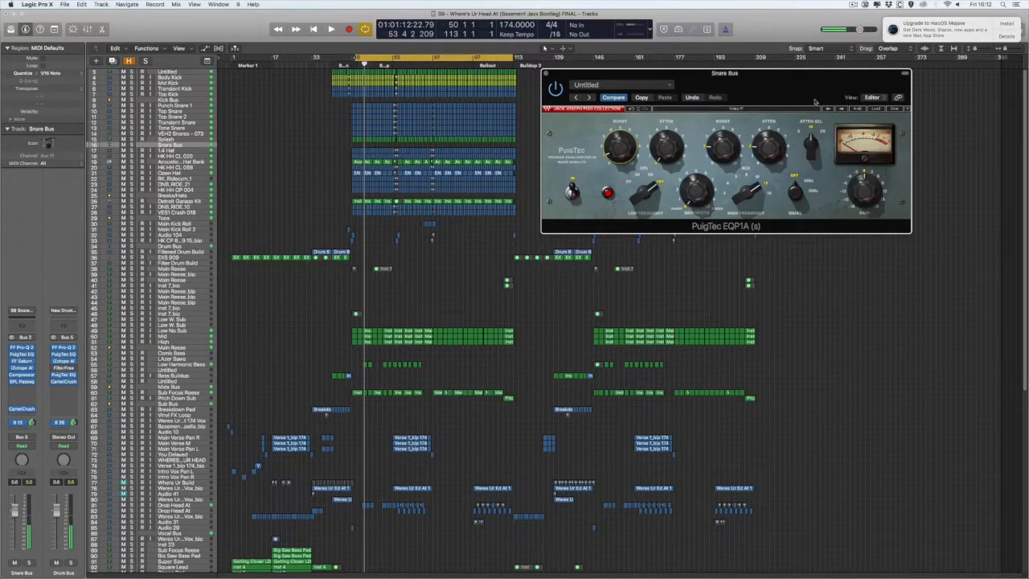
left_click_drag(814, 101, 768, 105)
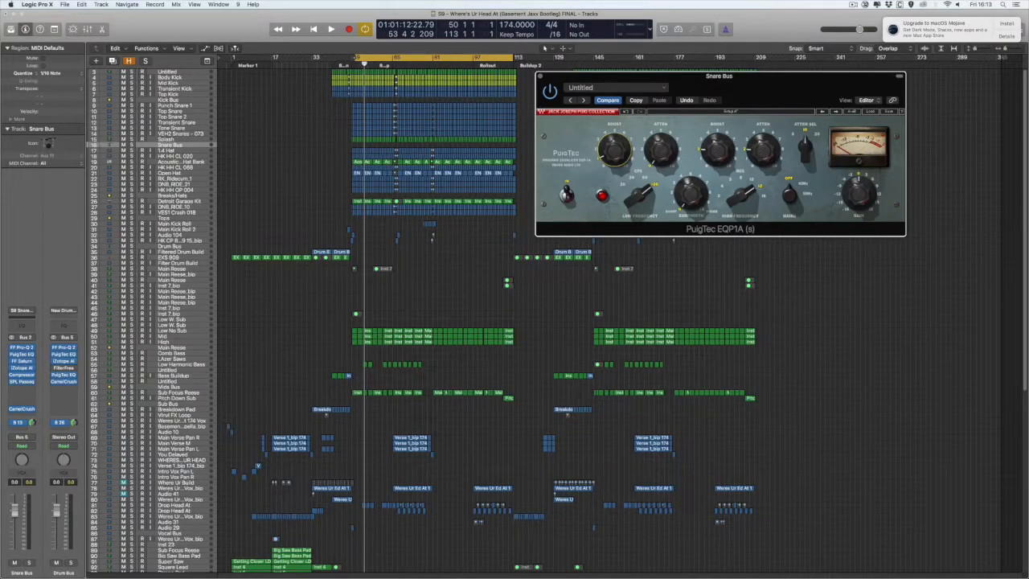
key("space")
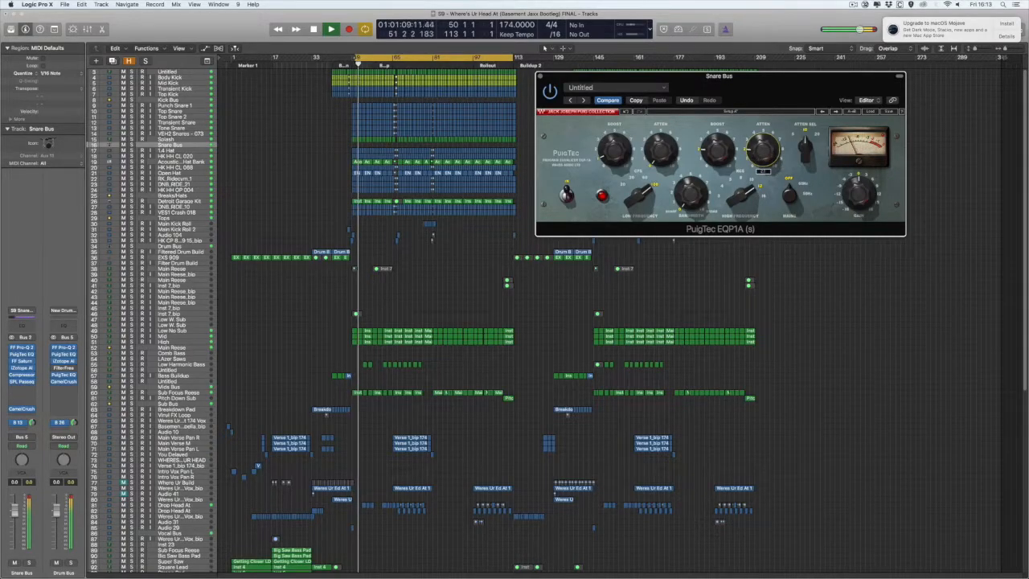
key("space")
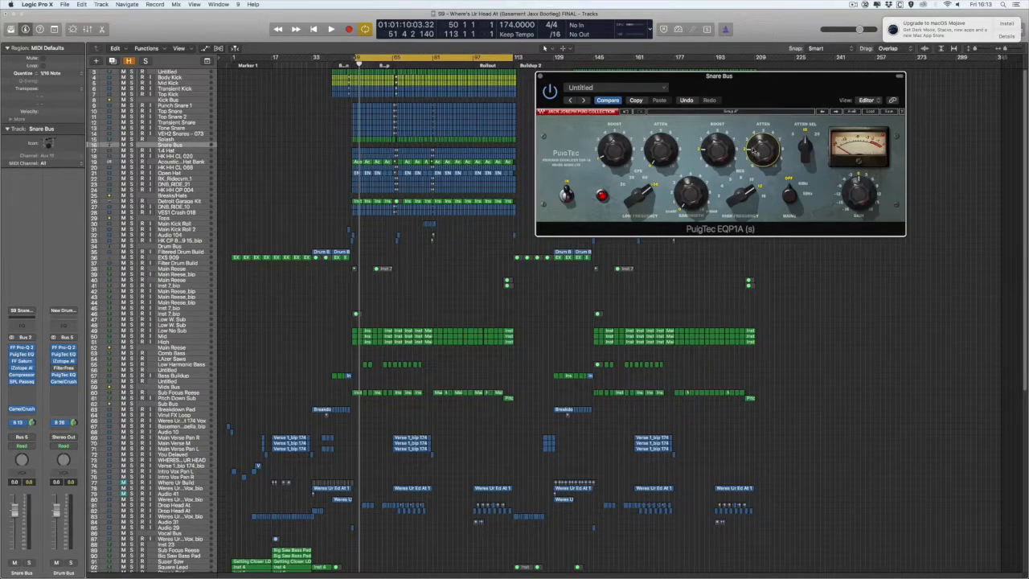
Step: Examine the high-frequency Boost and Atten knobs on the Snare Bus's PuigTec EQ and close the plug-in
left_click(722, 165)
left_click(763, 160)
left_click_drag(742, 79, 746, 98)
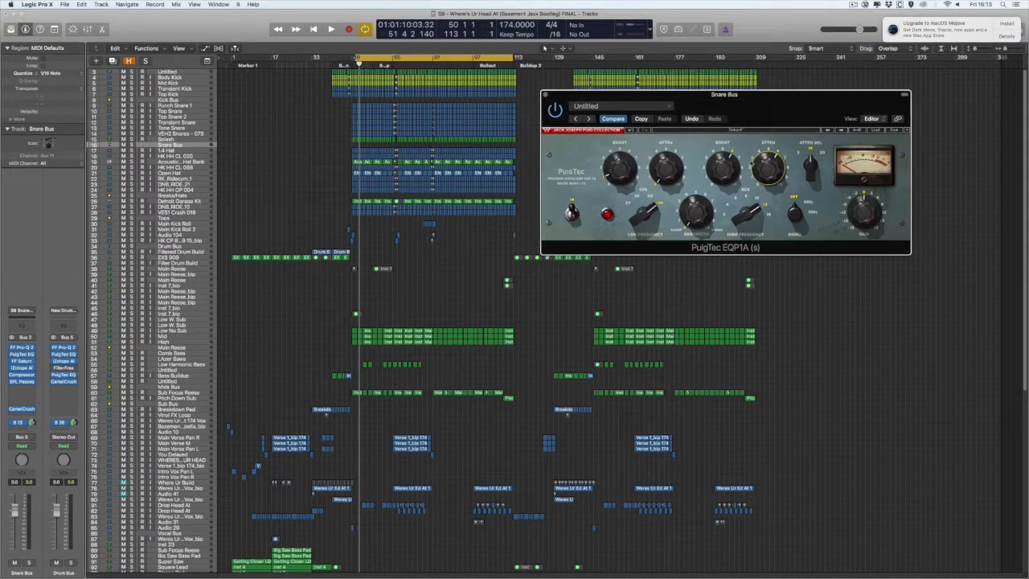
left_click(772, 167)
left_click_drag(768, 167, 768, 163)
mouse_move(759, 159)
left_click(720, 167)
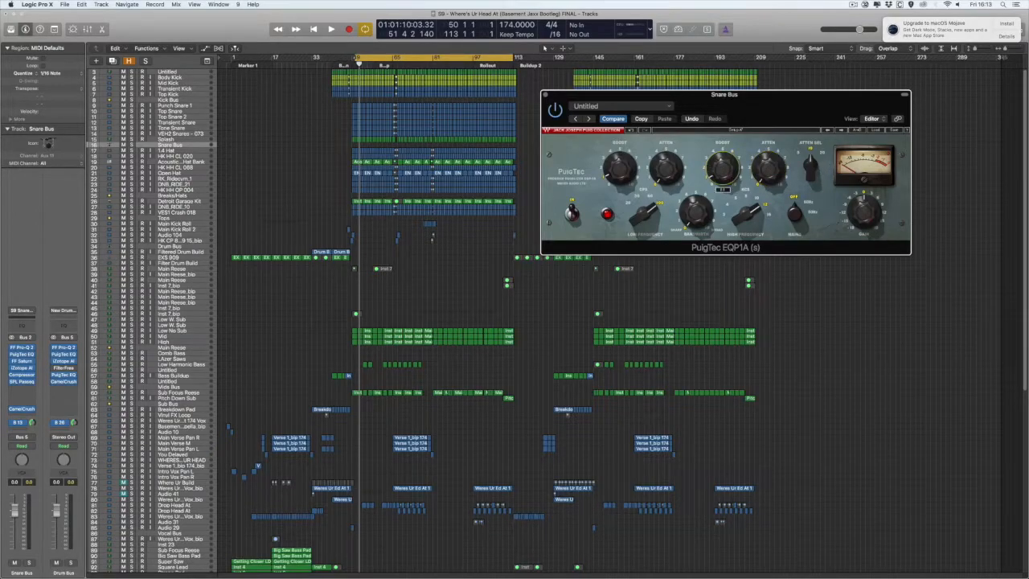
left_click(768, 167)
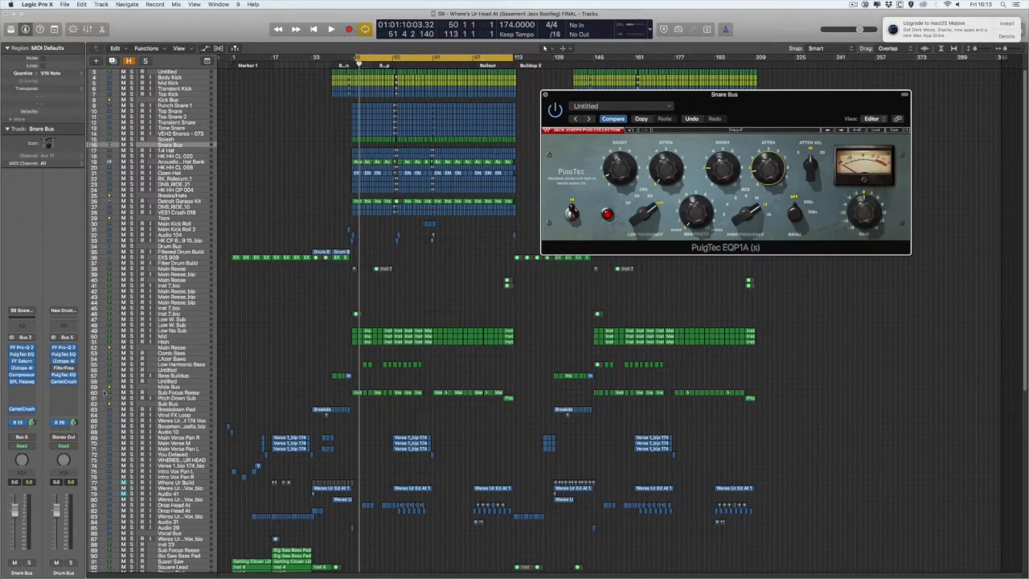
key("super+w")
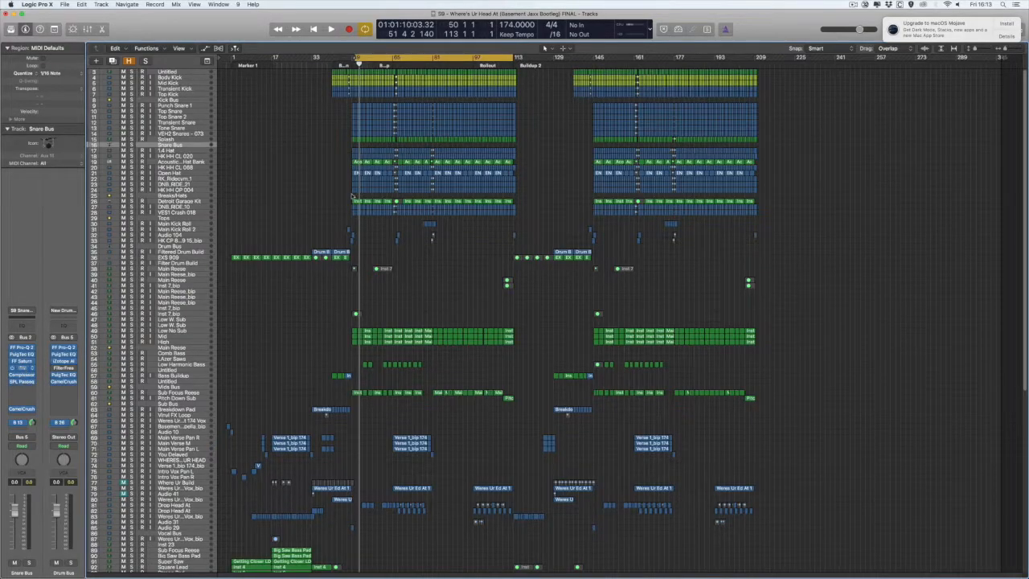
Step: Open iZotope Alloy 2 and FF Saturn on the Snare Bus, and solo the bus with Saturn's window in front
left_click(21, 360)
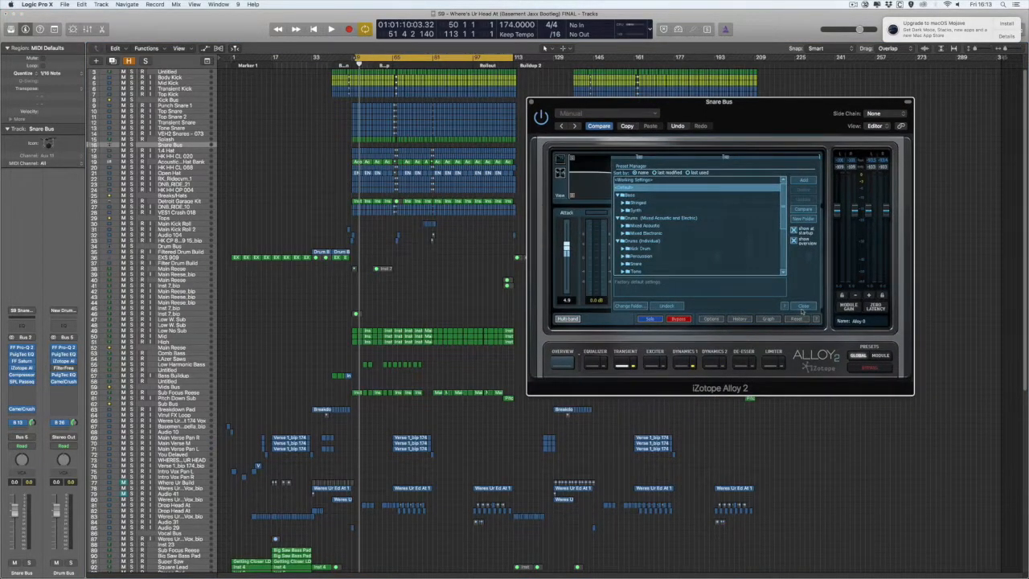
left_click(802, 307)
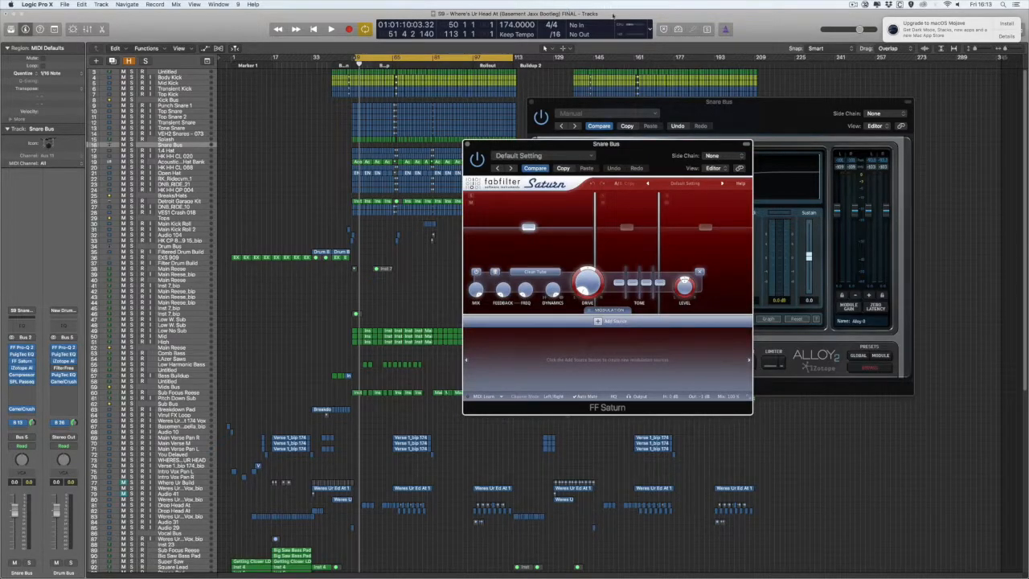
left_click(132, 145)
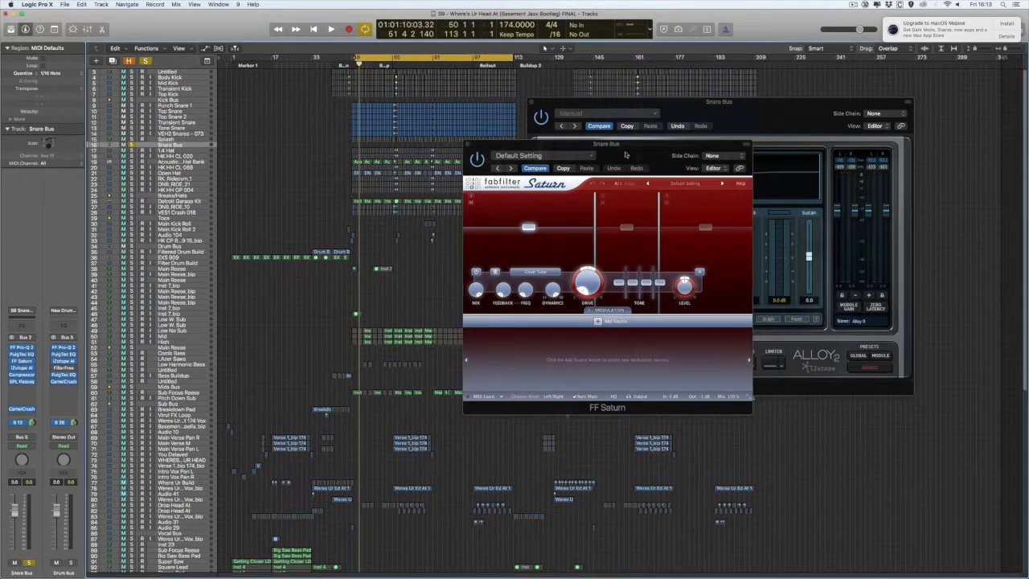
left_click_drag(648, 155, 650, 160)
Step: Compare FF Saturn bypassed and active on the soloed snare and inspect the saturation settings of its high band
key("space")
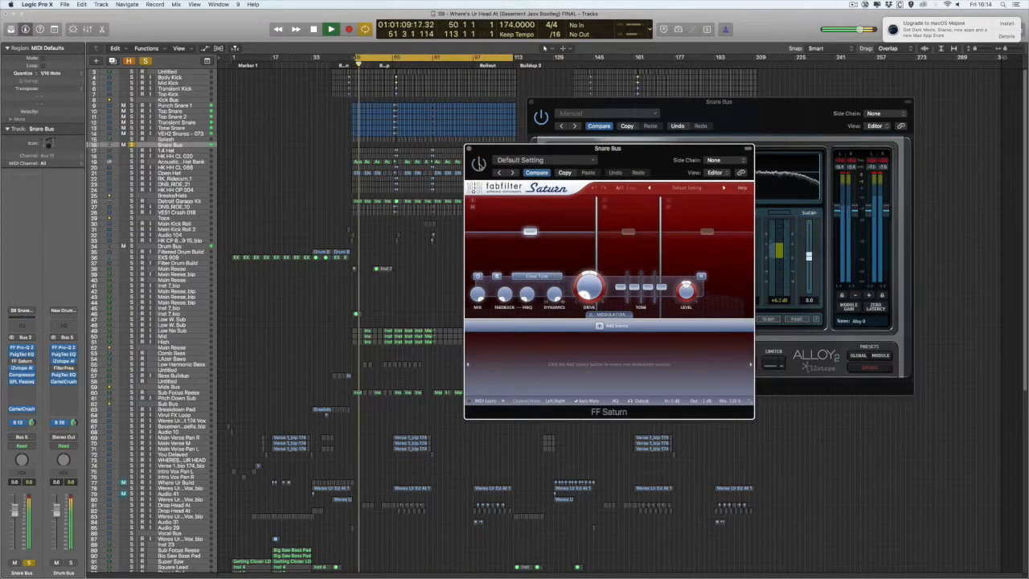
key("space")
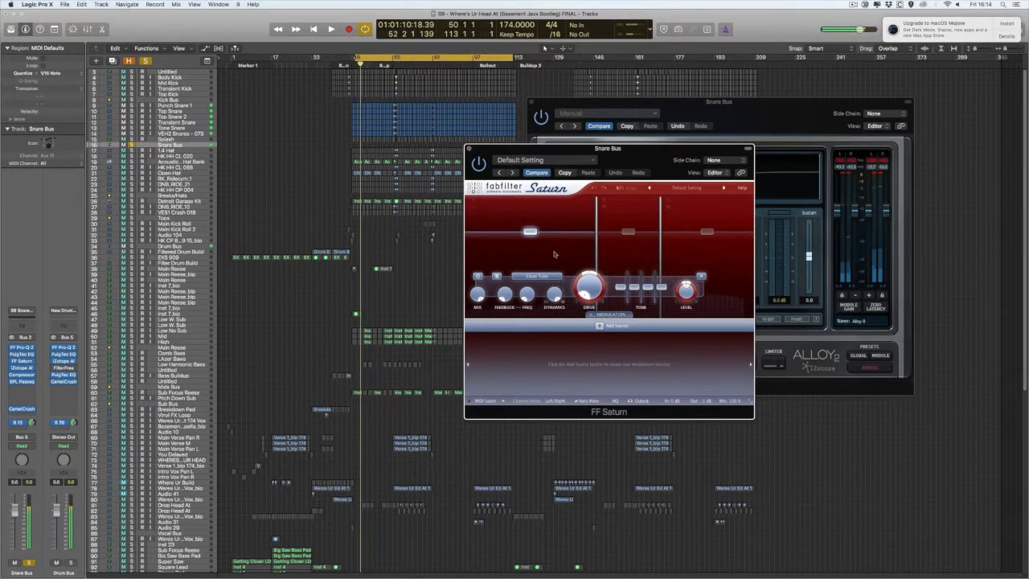
left_click(712, 255)
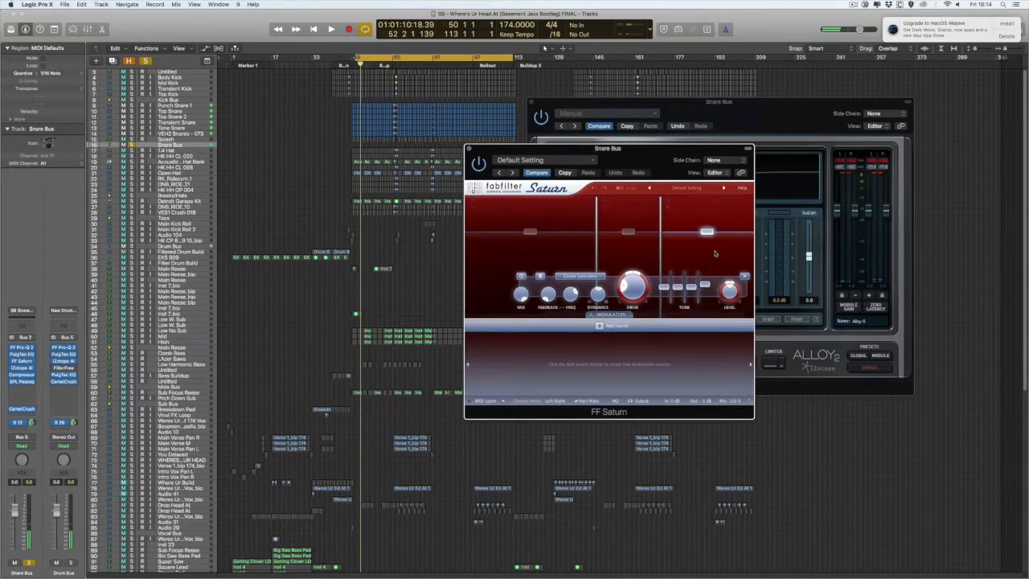
mouse_move(705, 287)
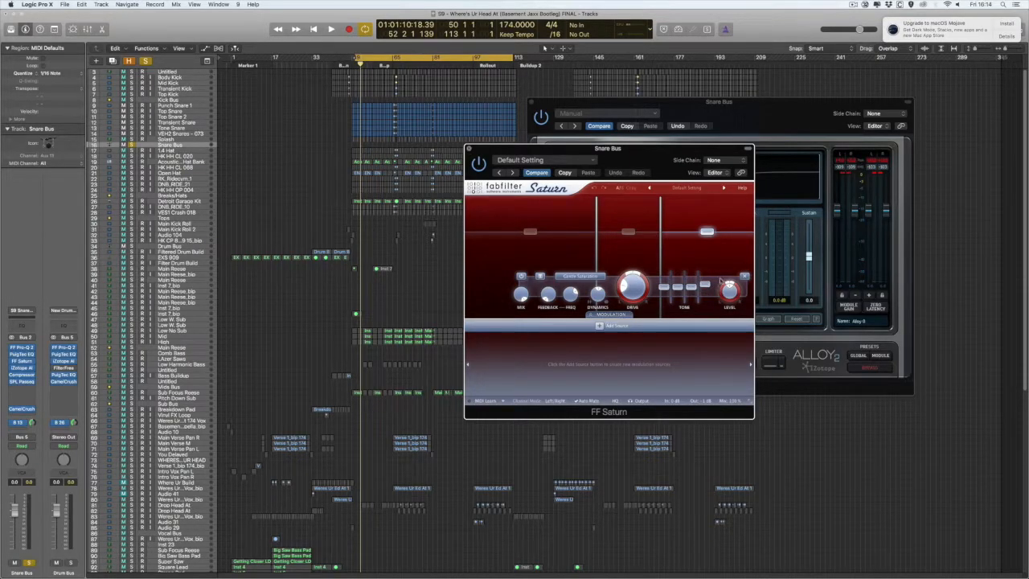
Step: Close FF Saturn and compare iZotope Alloy 2 bypassed and active on the soloed snare
left_click(469, 148)
left_click_drag(745, 104, 648, 87)
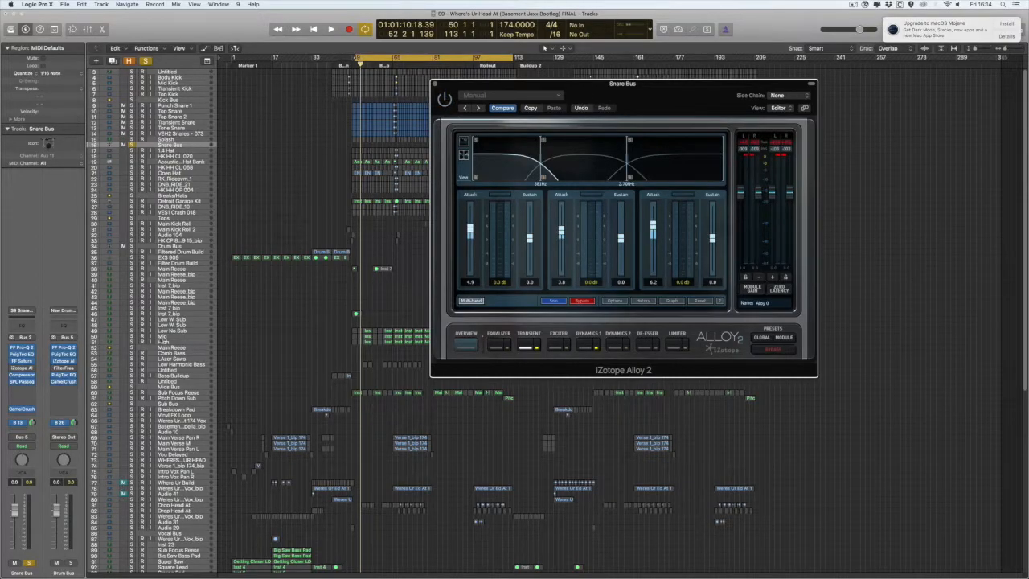
key("space")
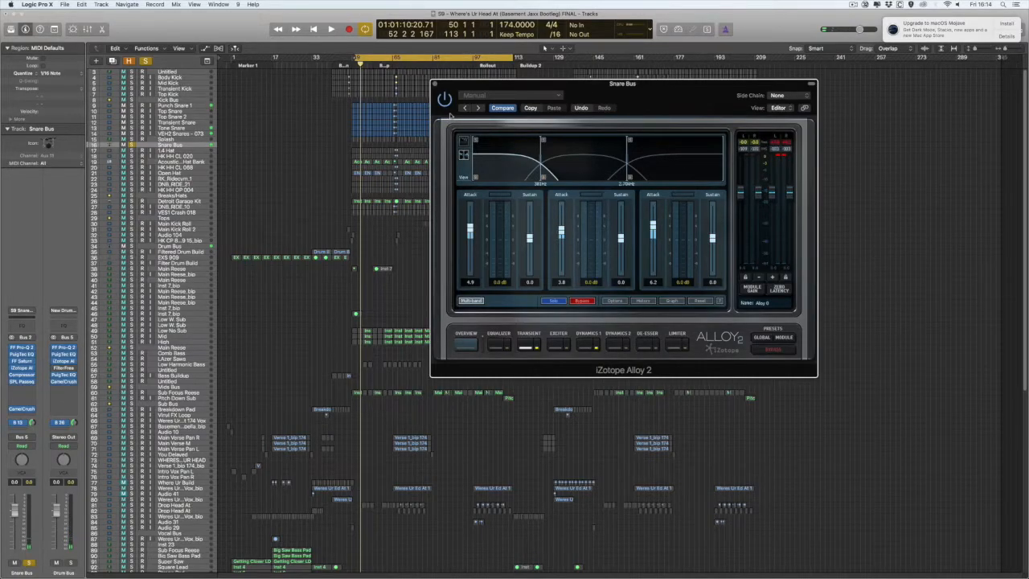
Step: Show Alloy 2's Dynamics 1 module and audition its separate compressor bands on the soloed snare
left_click(587, 346)
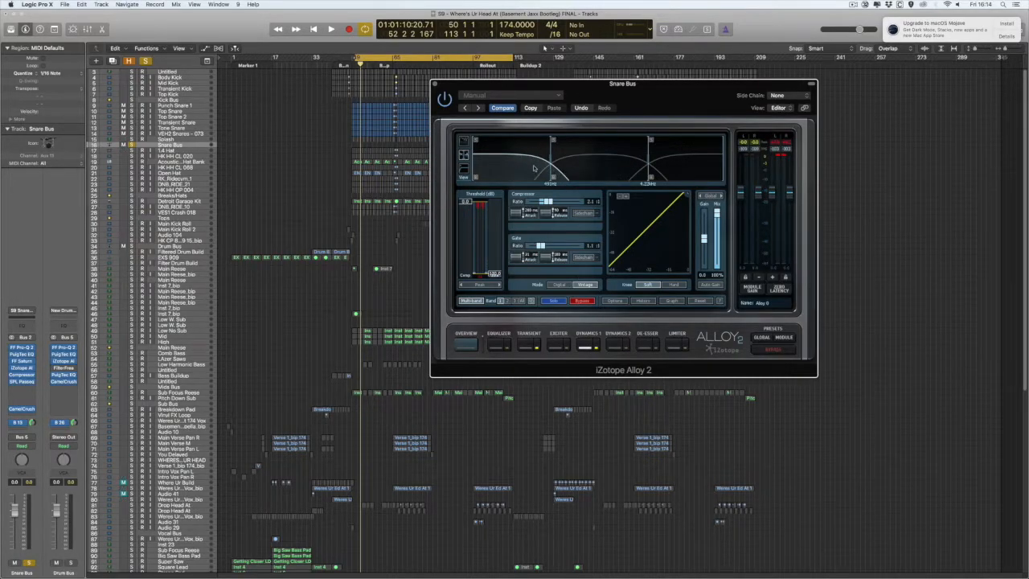
key("space")
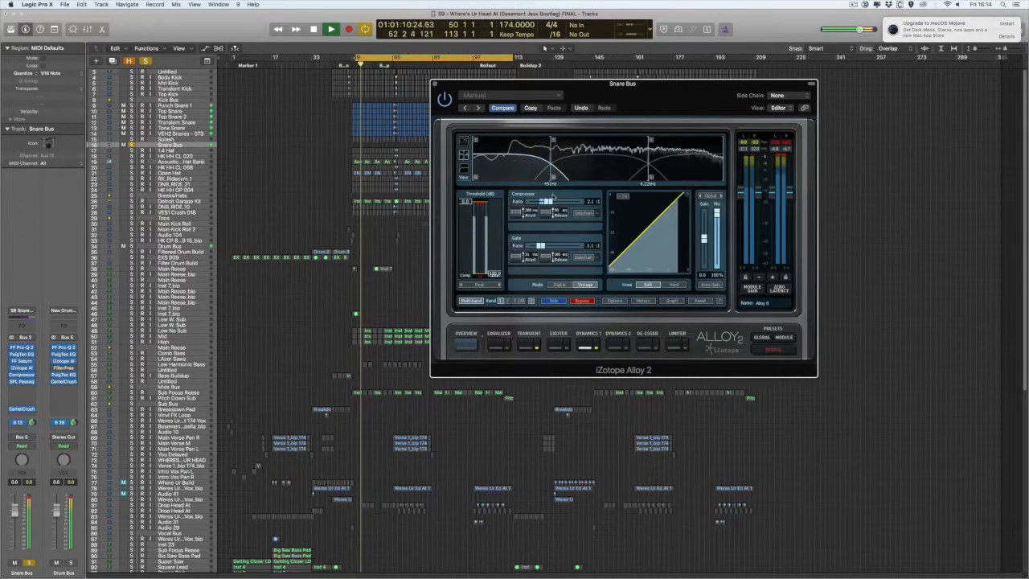
left_click(553, 143)
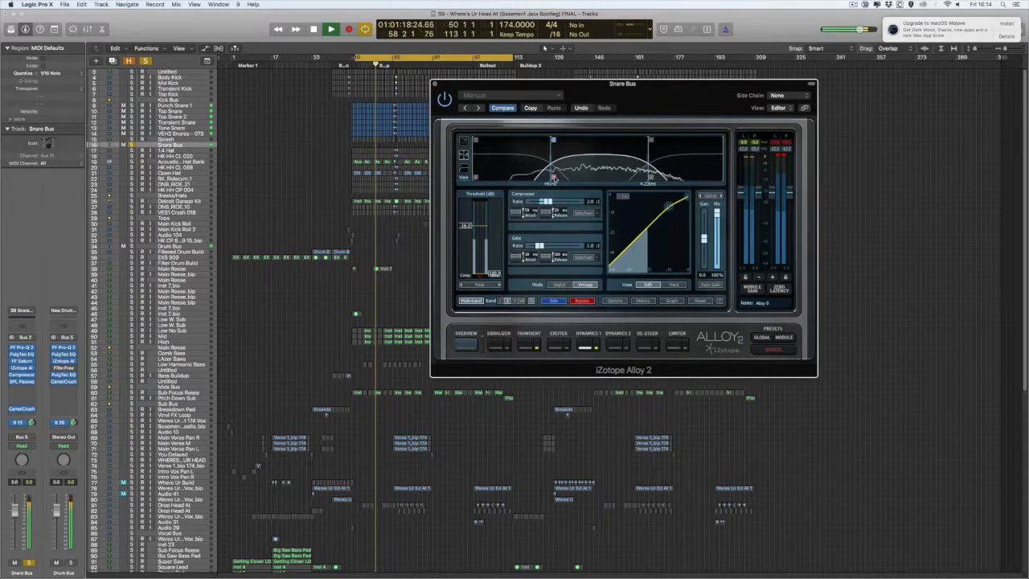
left_click(657, 159)
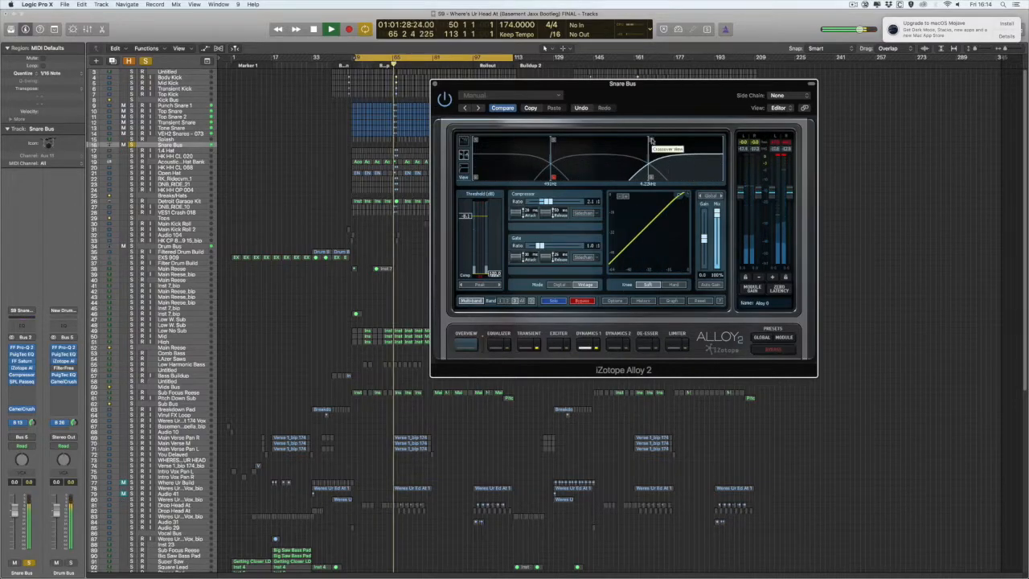
Step: Audition the soloed high band of Dynamics 1 with a longer compressor release and restore the shorter release
key("space")
key("space")
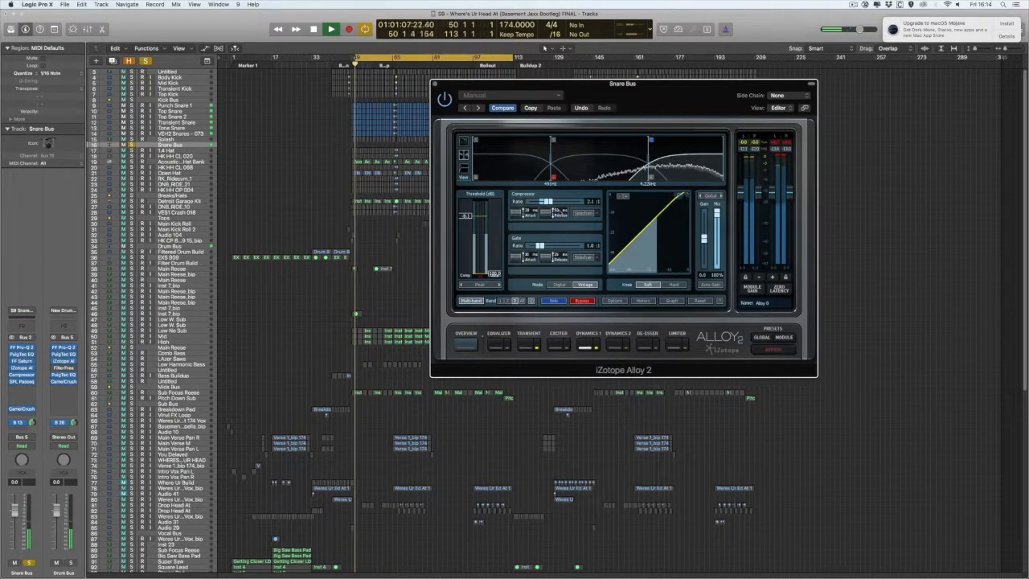
left_click_drag(562, 213, 567, 152)
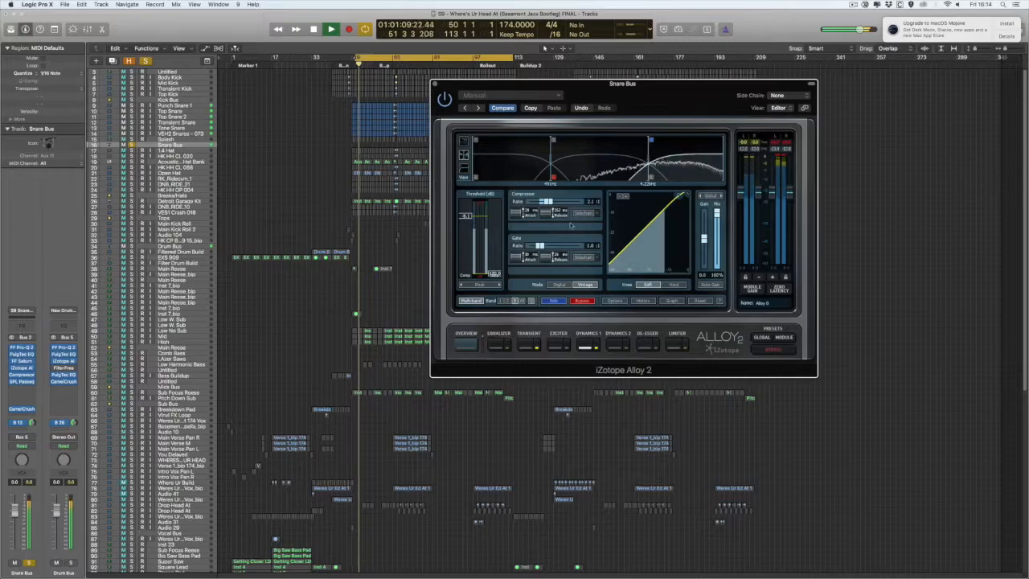
left_click_drag(563, 213, 560, 213)
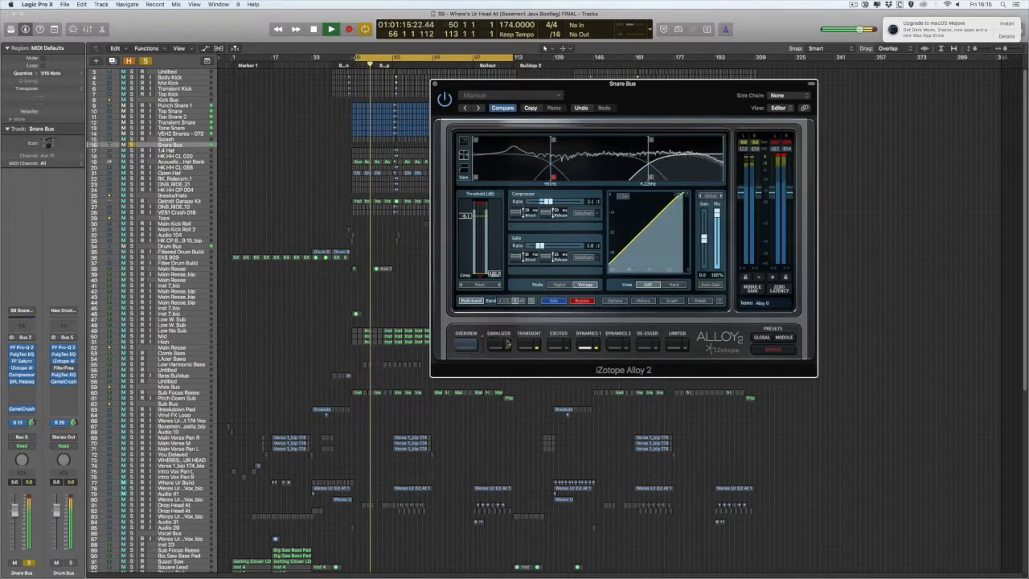
Step: Compare Alloy 2's Transient module off and on, with the snare soloed and in the full mix
left_click(531, 345)
left_click_drag(626, 87, 615, 88)
left_click(526, 349)
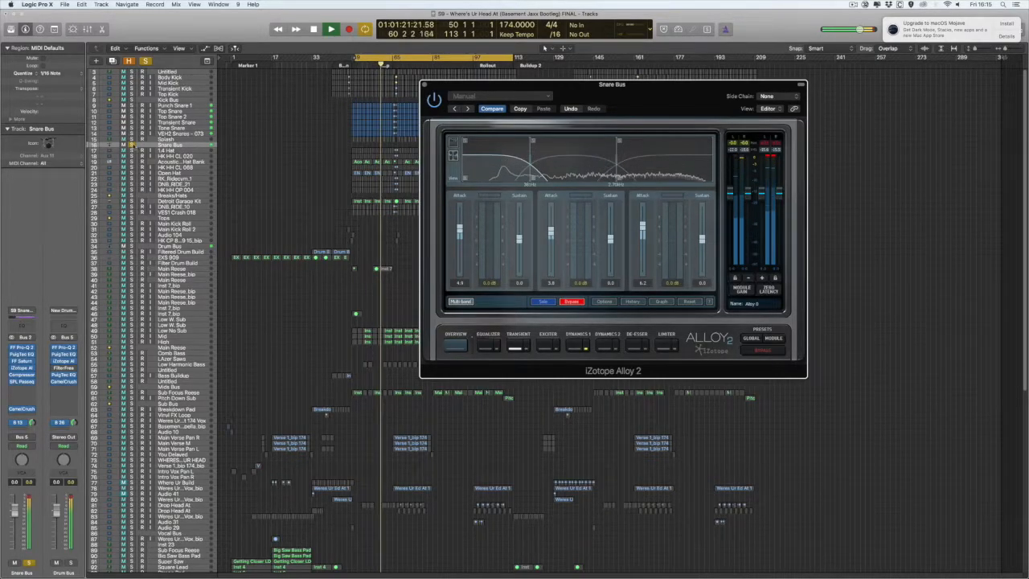
key("s")
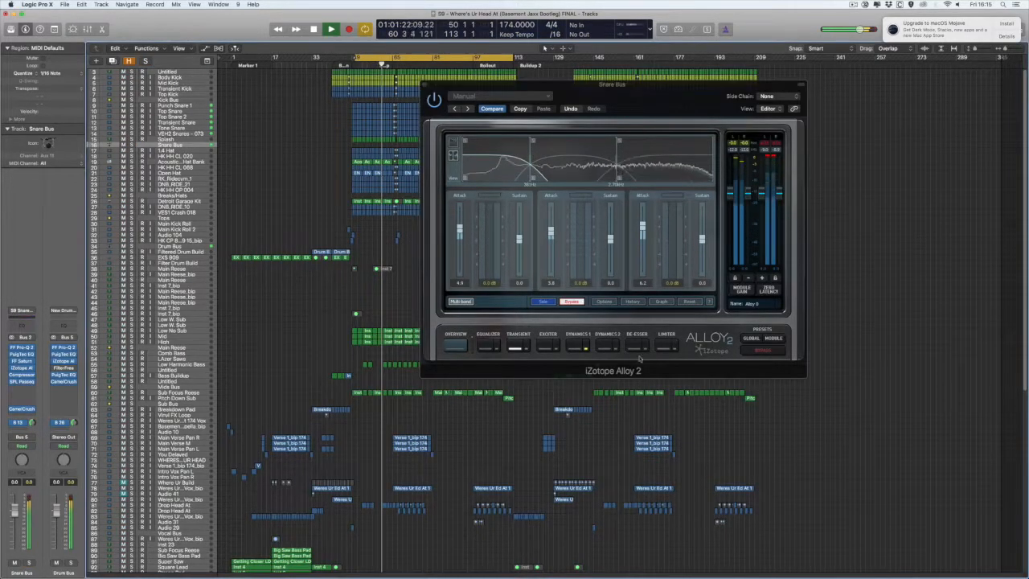
left_click(527, 348)
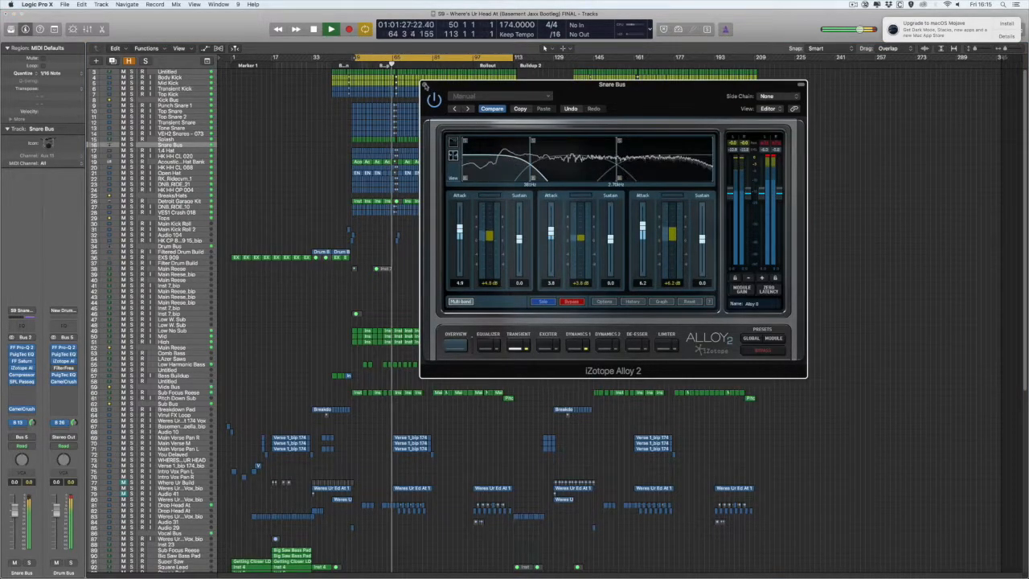
Step: Close Alloy 2, stop playback and solo the Snare Bus
left_click(424, 85)
key("space")
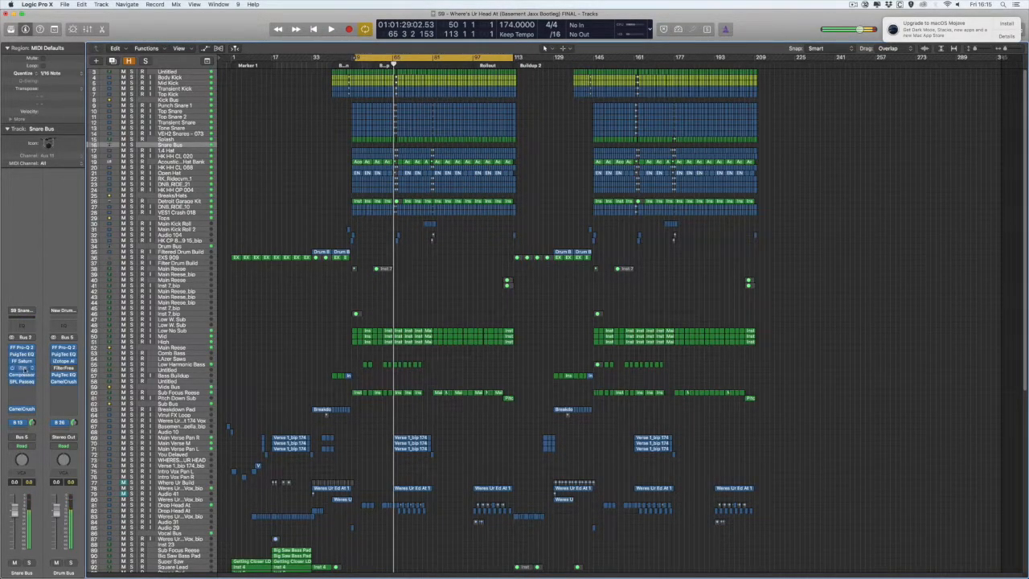
left_click(132, 145)
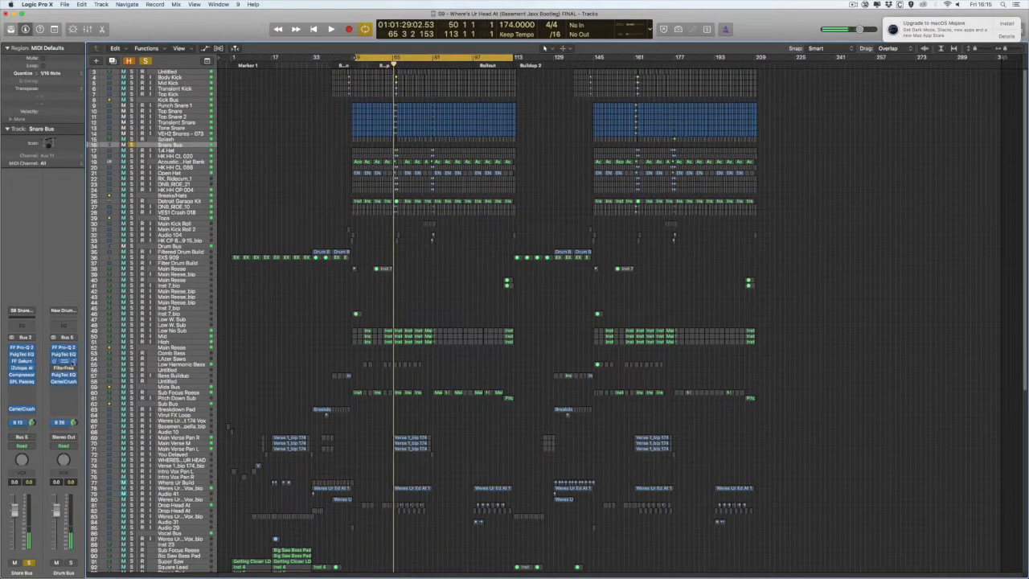
Step: Show Alloy 2's Transient module on the Snare Bus and audition it with the snare soloed
left_click_drag(639, 90, 680, 70)
left_click(741, 271)
left_click(741, 272)
left_click(132, 146)
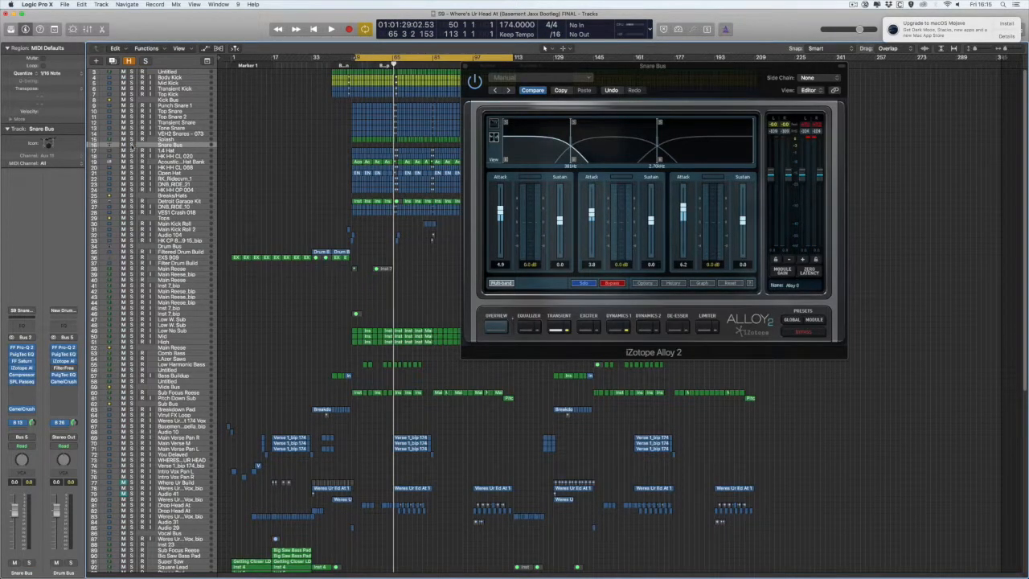
left_click(132, 145)
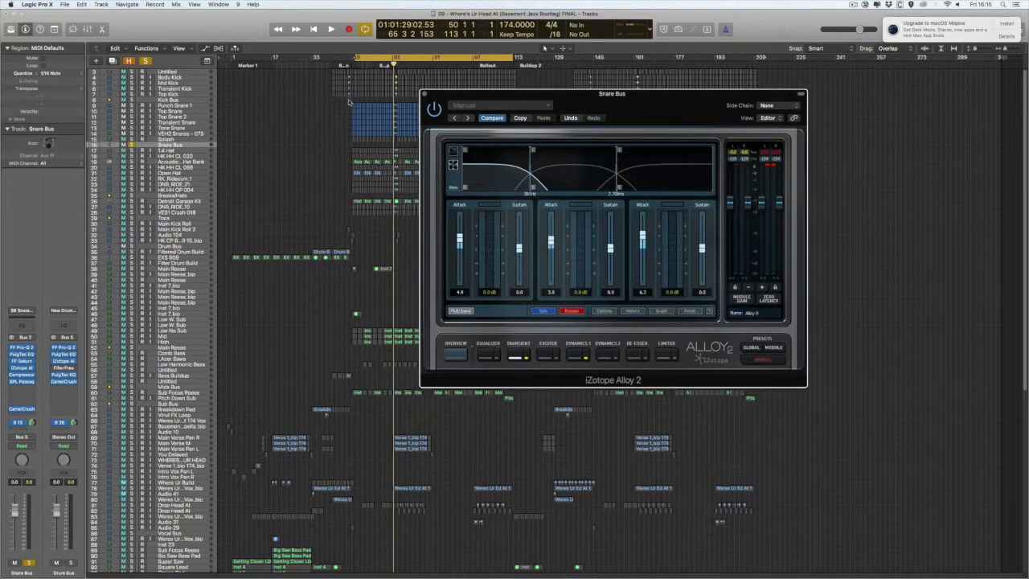
key("space")
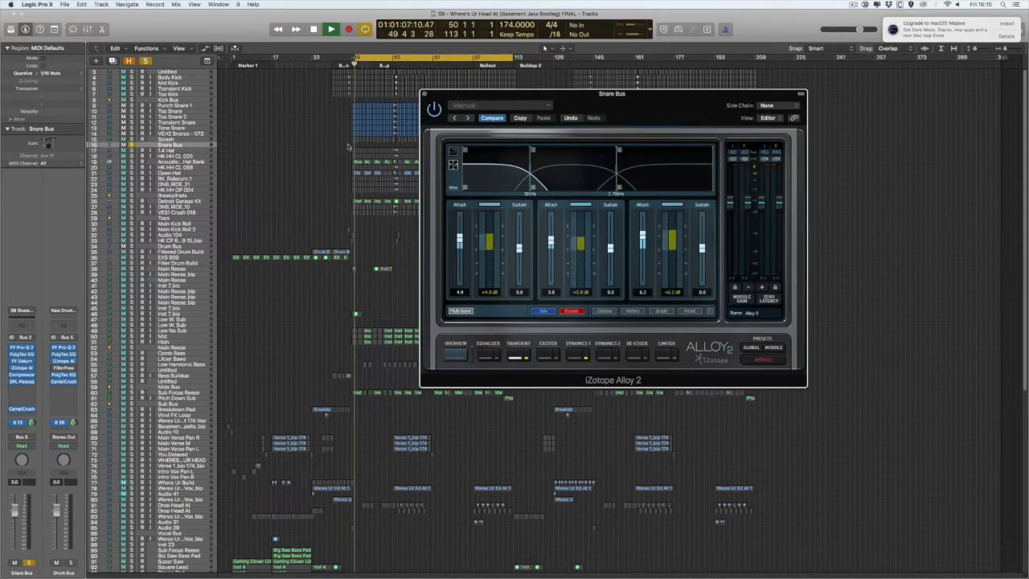
left_click_drag(608, 94, 565, 83)
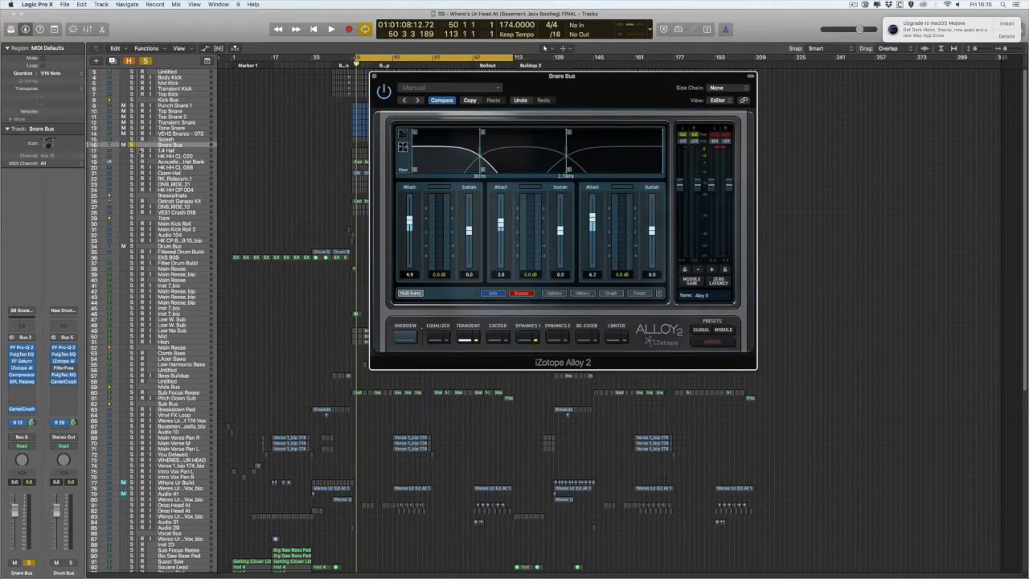
left_click_drag(609, 87, 626, 94)
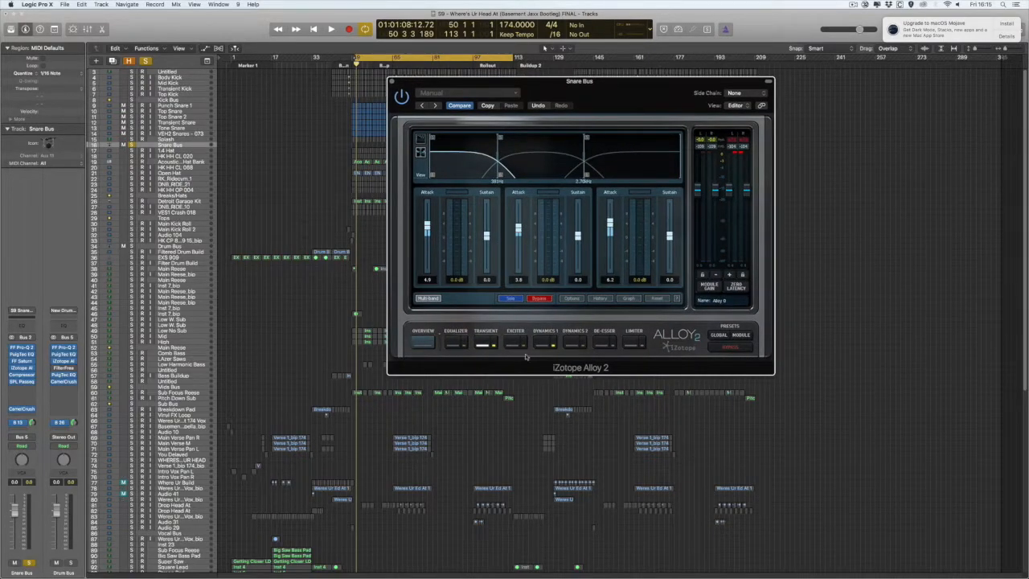
Step: Unsolo the Snare Bus, compare Alloy 2 bypassed and active in the full mix, and close the plug-in
left_click(268, 151)
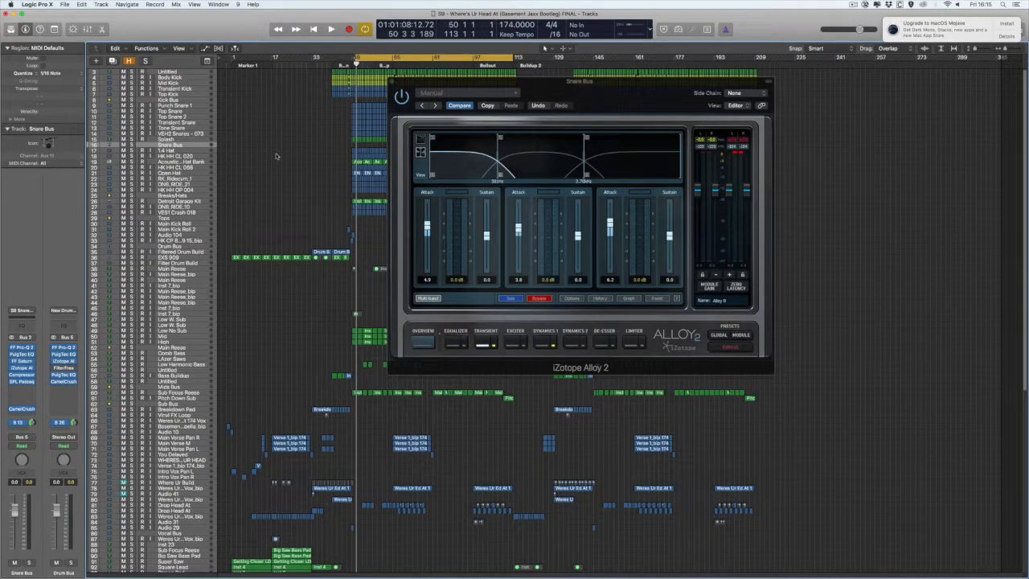
key("space")
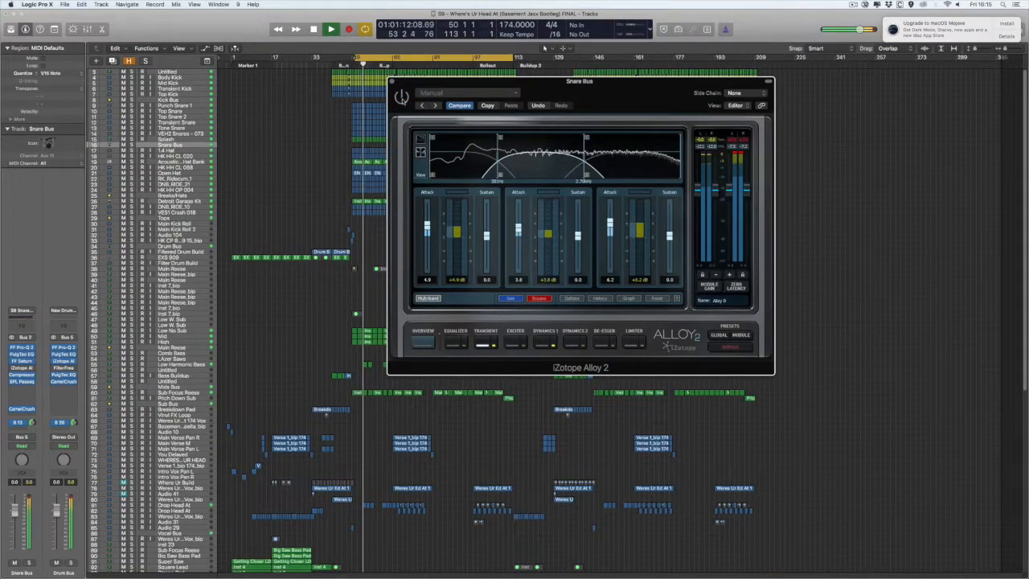
key("space")
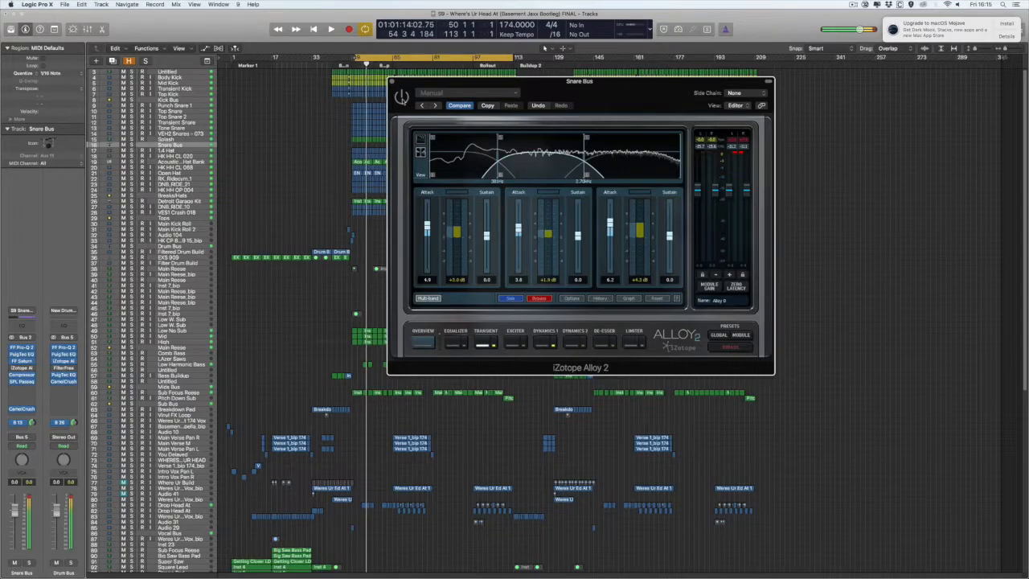
left_click_drag(571, 93, 632, 102)
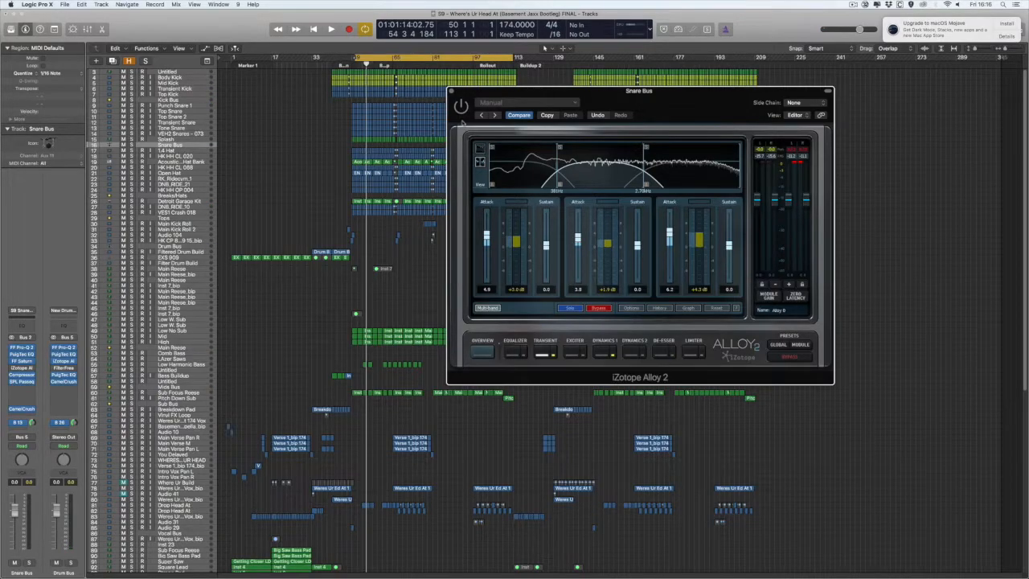
key("space")
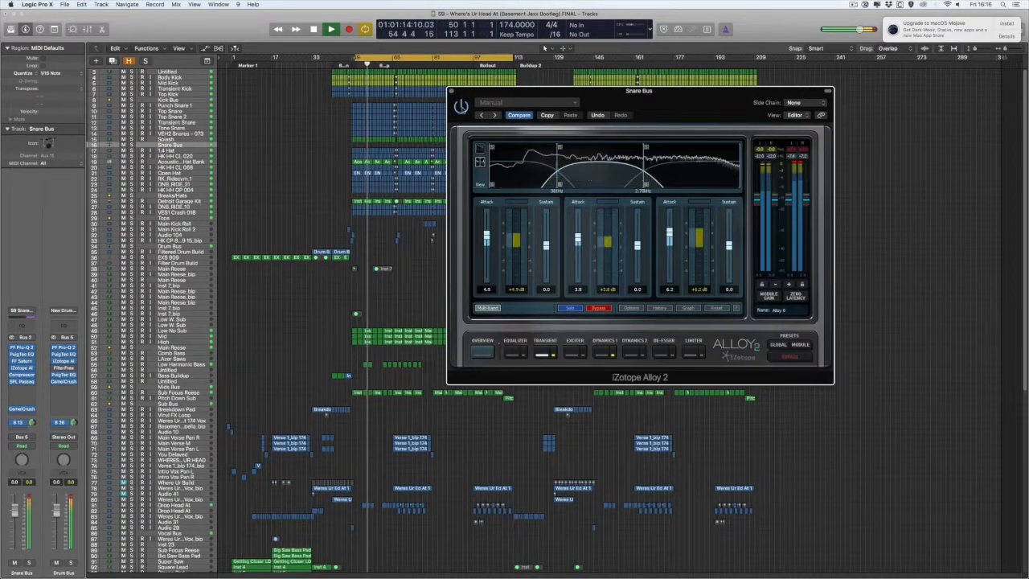
key("space")
key("super+w")
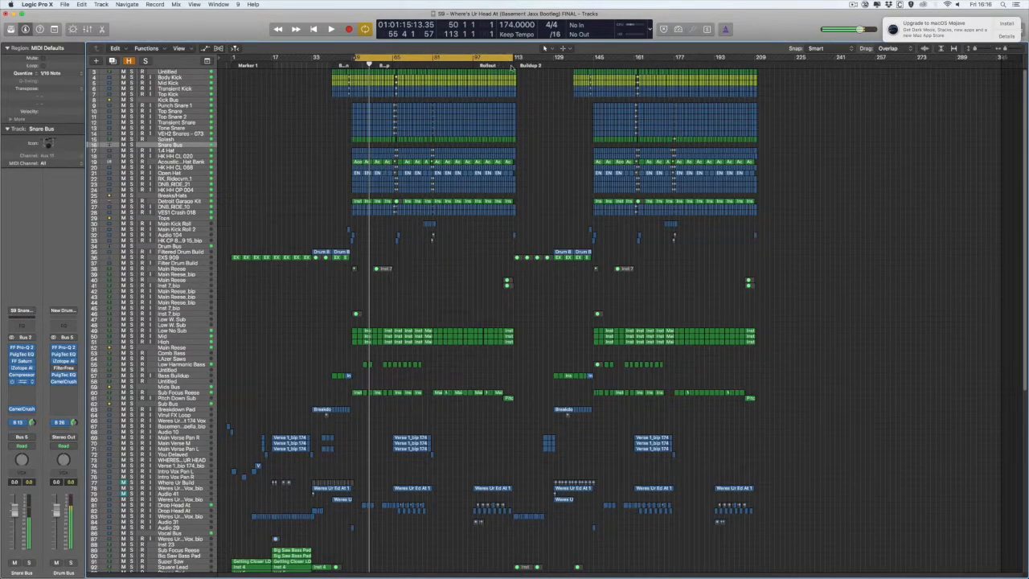
Step: Show the SPL Passeq equalizer on the Snare Bus and examine its band controls
left_click_drag(569, 92, 711, 114)
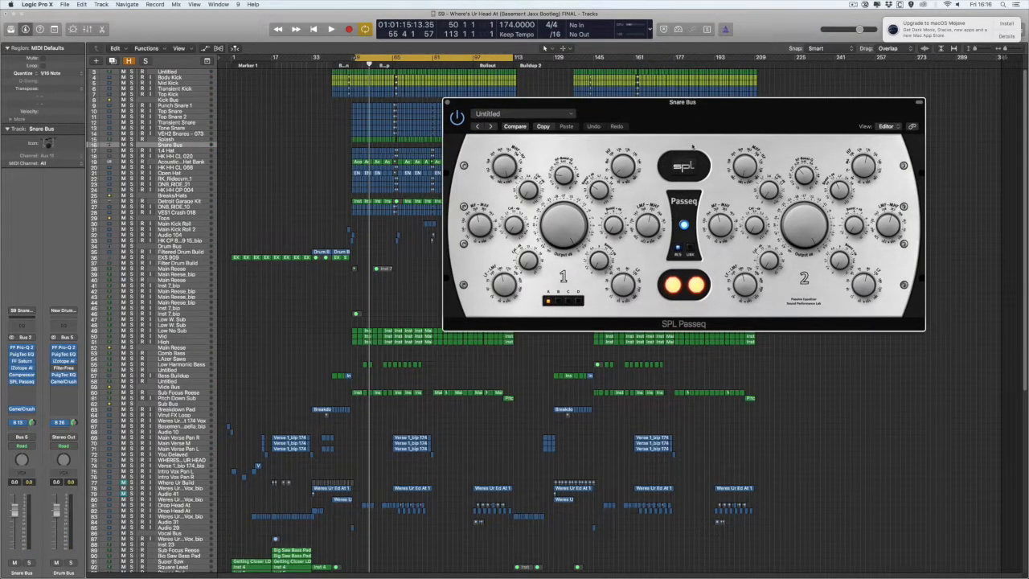
left_click_drag(691, 111, 656, 145)
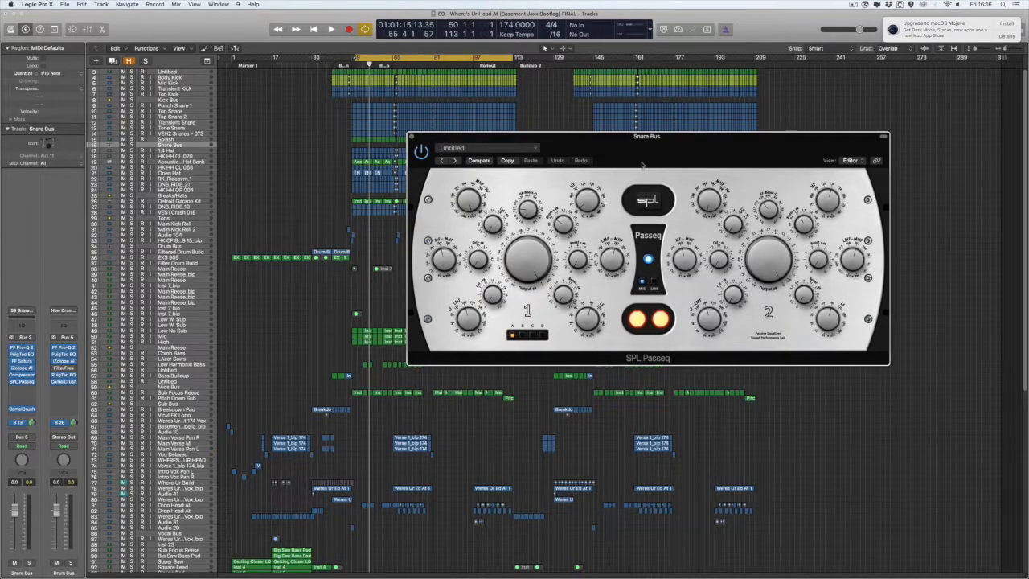
left_click_drag(651, 172, 636, 233)
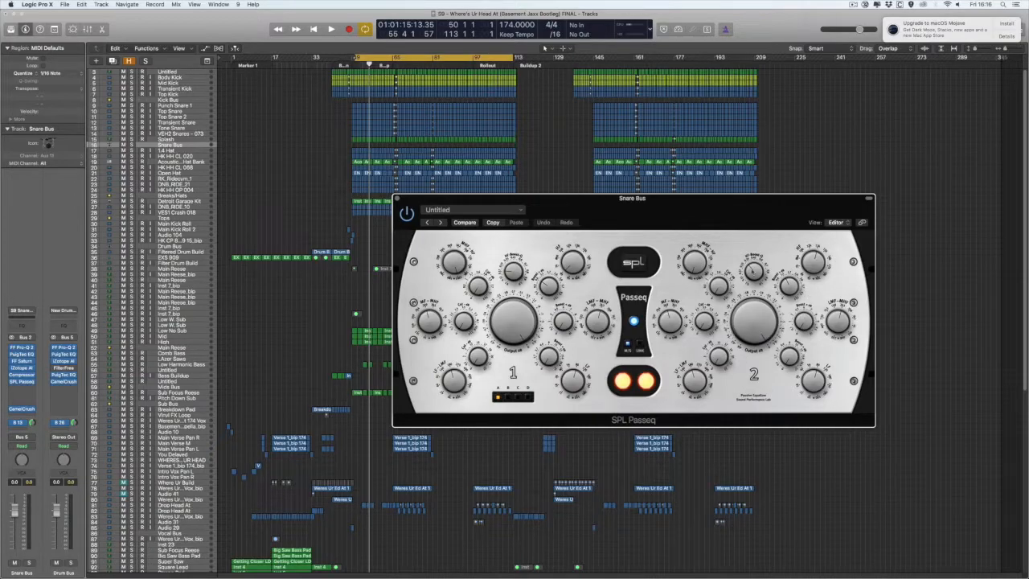
left_click_drag(748, 213, 681, 227)
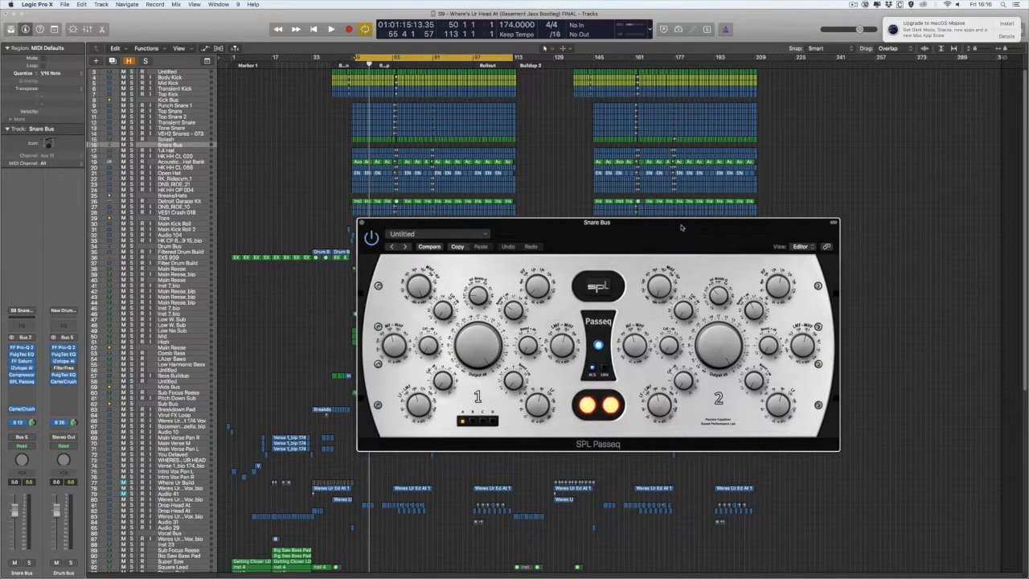
left_click_drag(600, 236, 681, 169)
left_click_drag(670, 170, 675, 161)
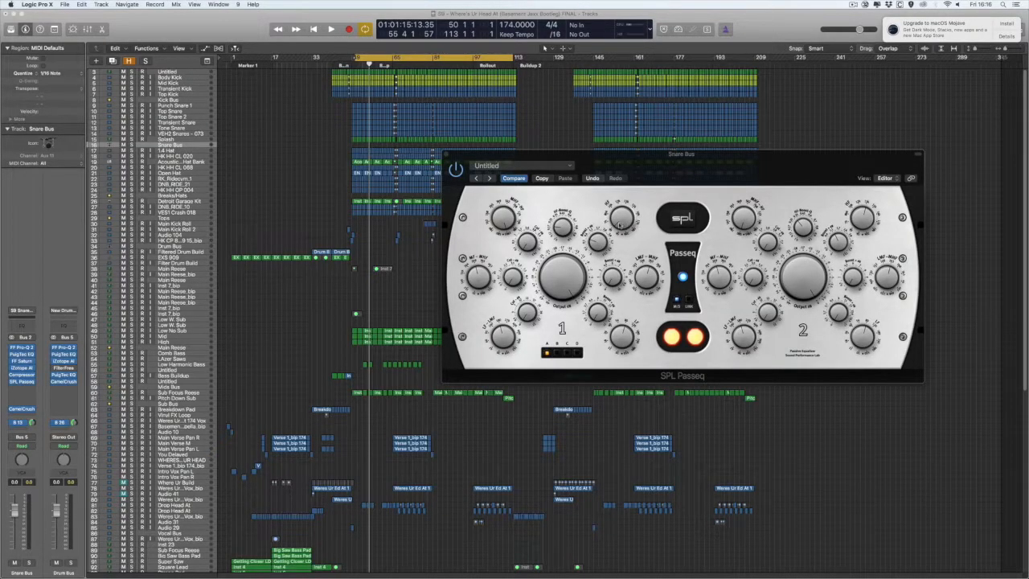
left_click(642, 237)
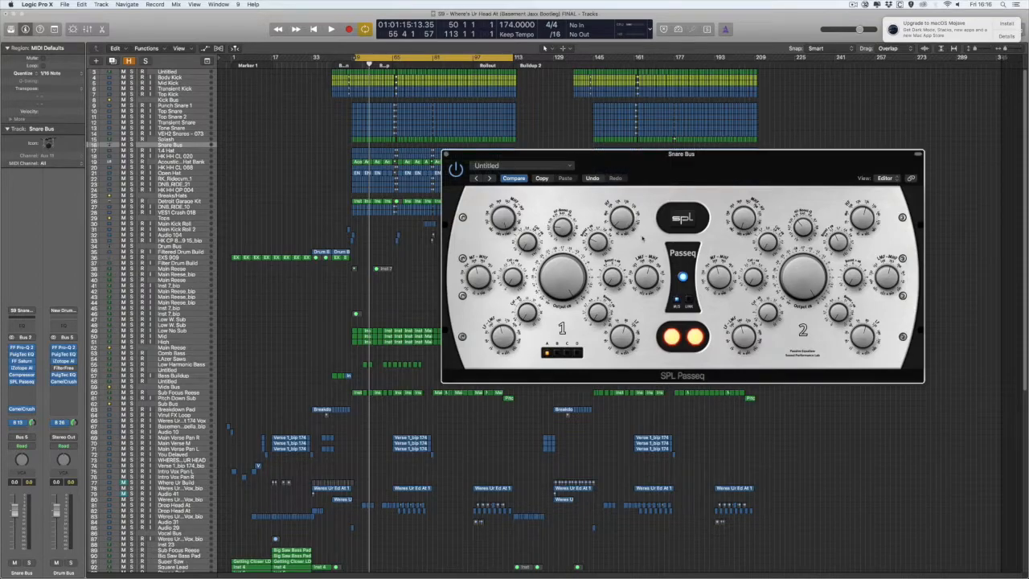
Step: Compare SPL Passeq on and off on the Snare Bus in the full mix, and close it re-enabled
key("space")
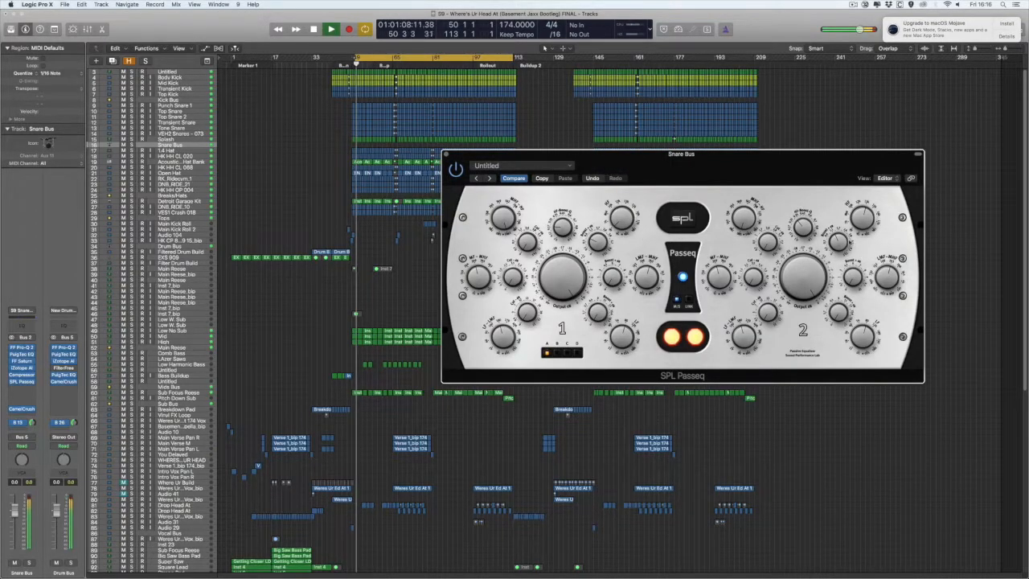
key("space")
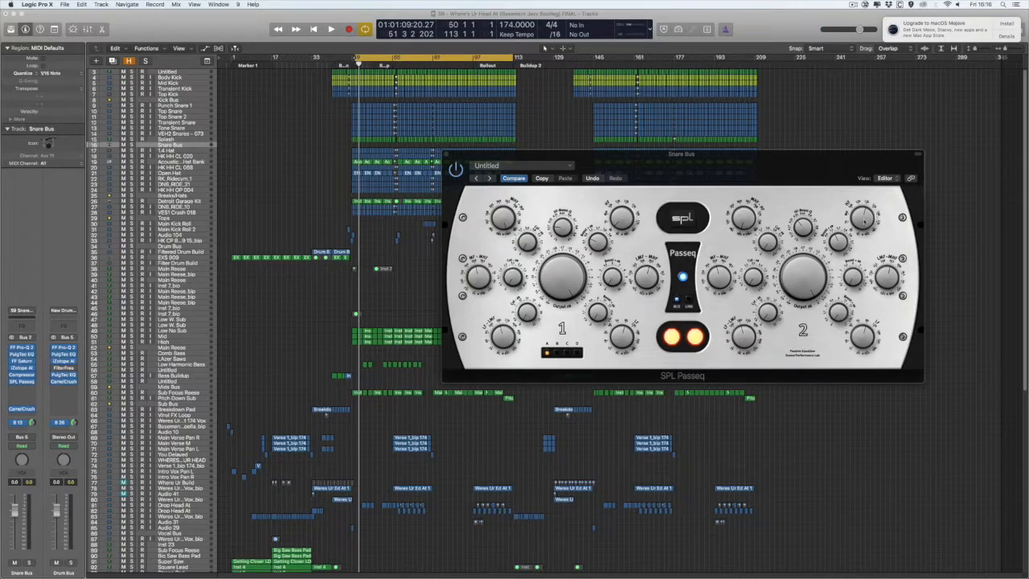
left_click(336, 223)
key("space")
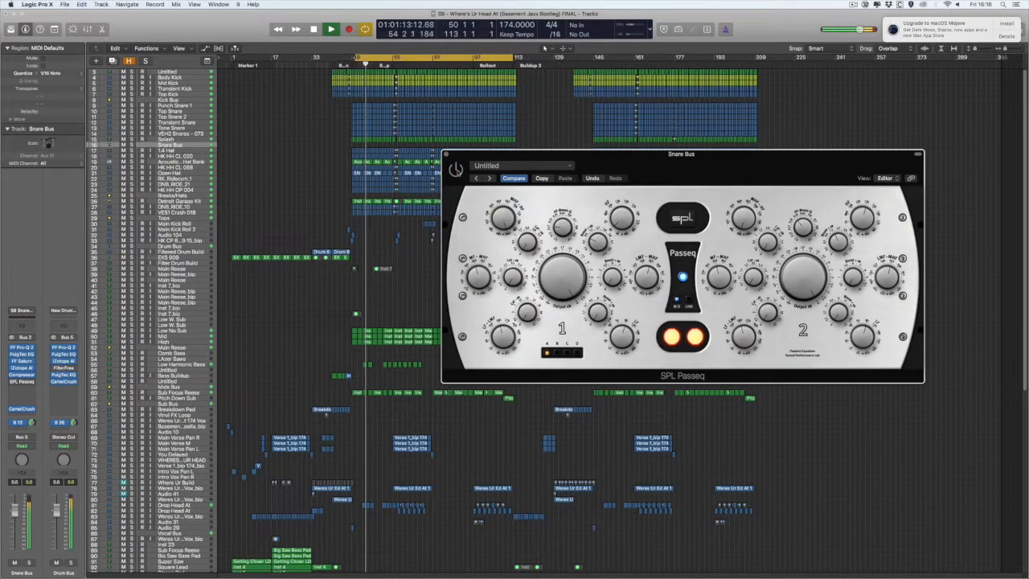
key("space")
left_click(446, 154)
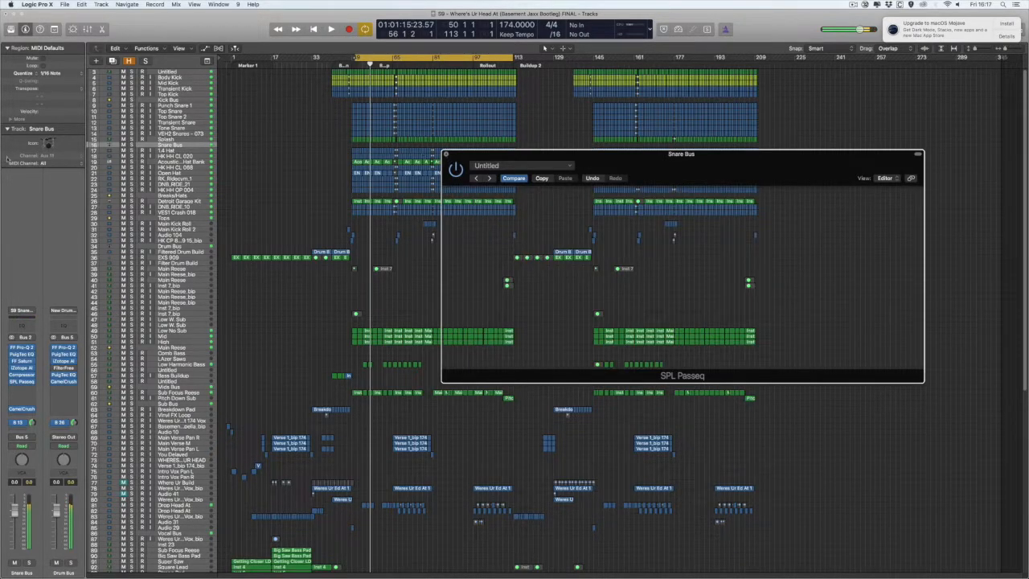
Step: Move the Snare Bus's CamelCrusher insert directly below SPL Passeq and audition its distortion in the full mix
left_click_drag(23, 409, 24, 389)
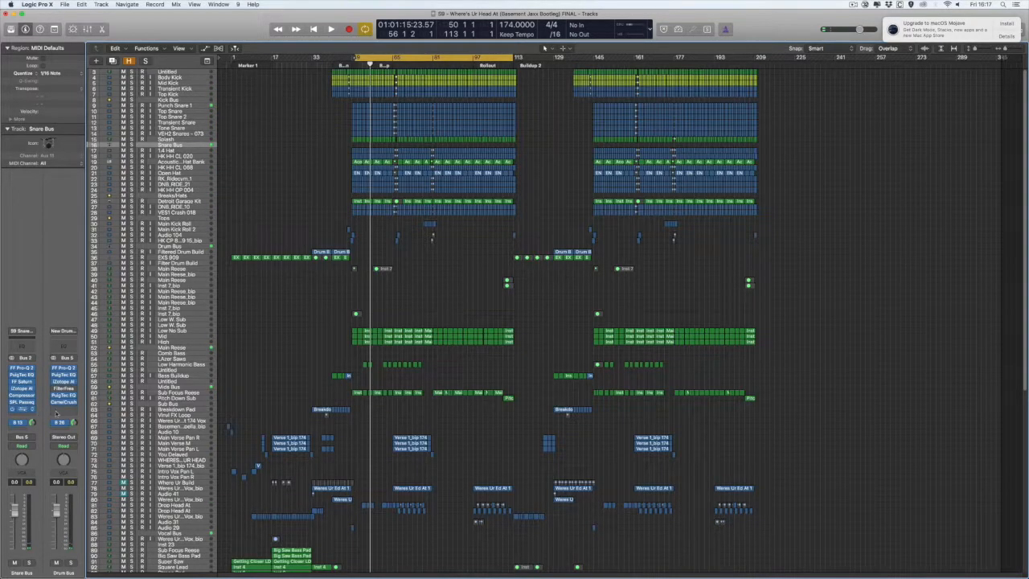
left_click_drag(83, 22, 642, 92)
key("space")
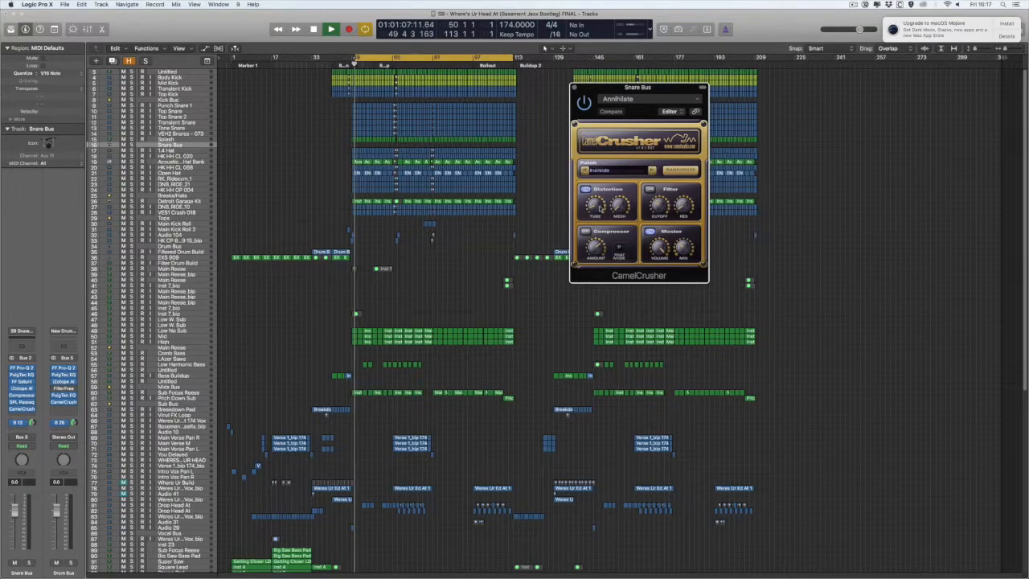
key("space")
Step: Adjust CamelCrusher's master Mix amount, audition it in the full mix, and close the plug-in
left_click_drag(683, 247, 699, 226)
key("space")
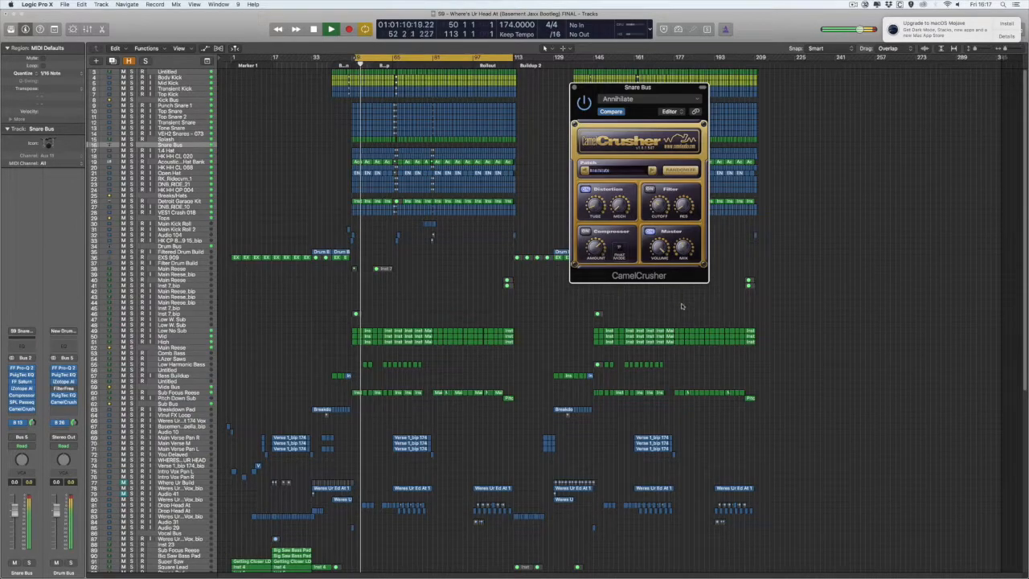
key("space")
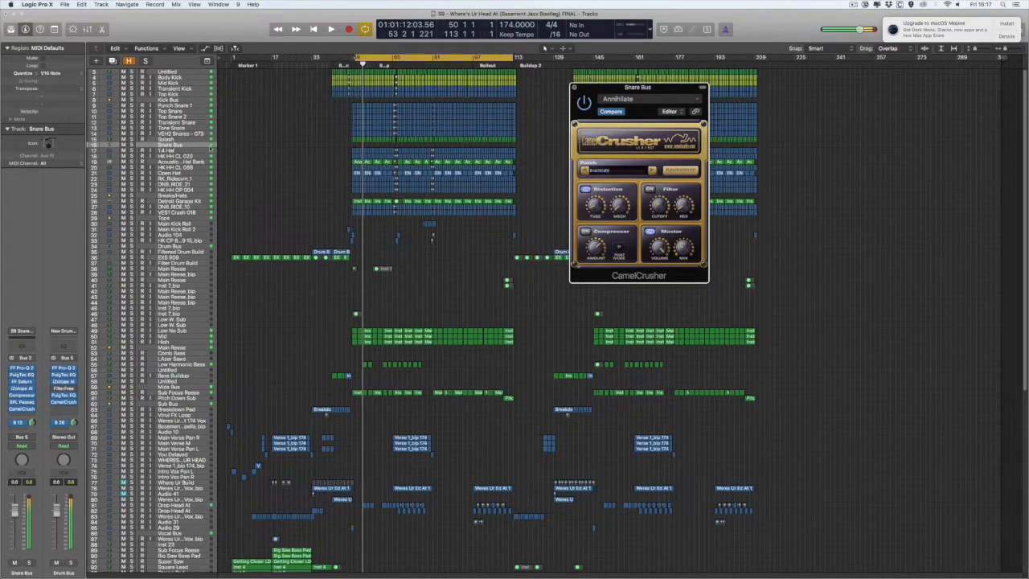
left_click(574, 87)
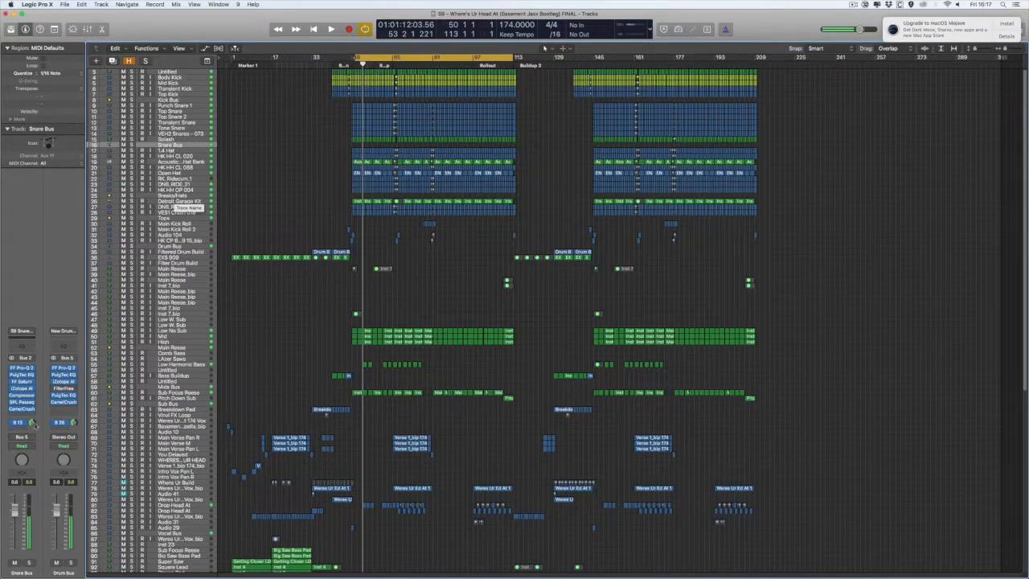
Step: Show the Snare Bus Compressor and examine its Vintage VCA settings
left_click(22, 394)
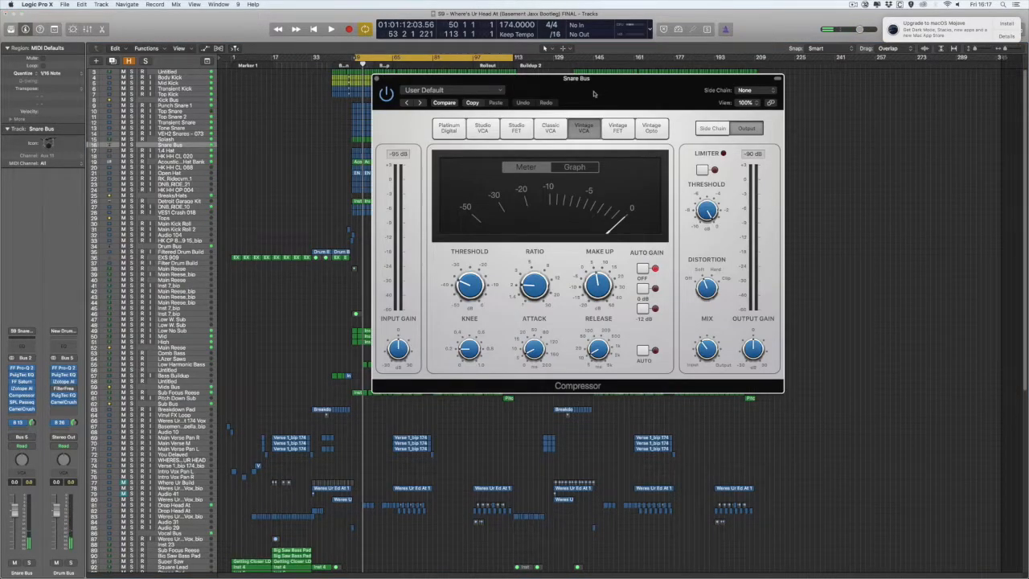
left_click_drag(594, 95, 696, 85)
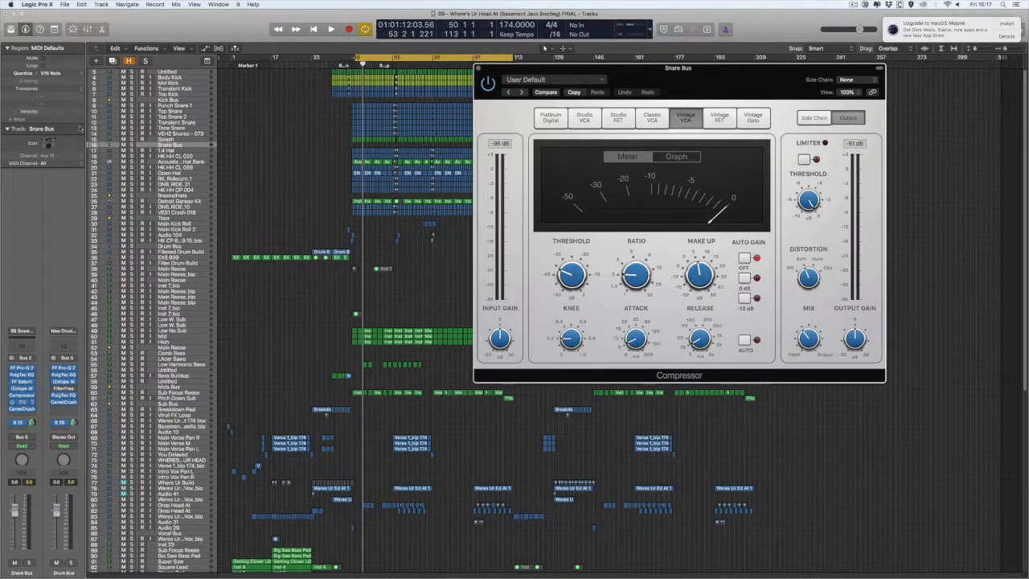
key("super+z")
left_click(446, 153)
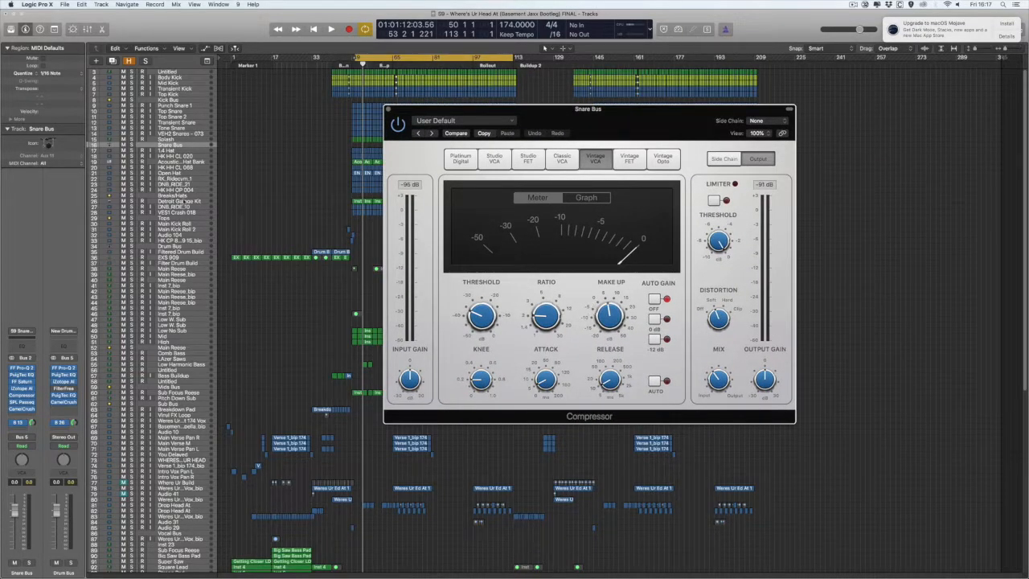
Step: Solo the Snare Bus, audition the Compressor's Mix at 100%, and bring it down to 32%
key("s")
key("space")
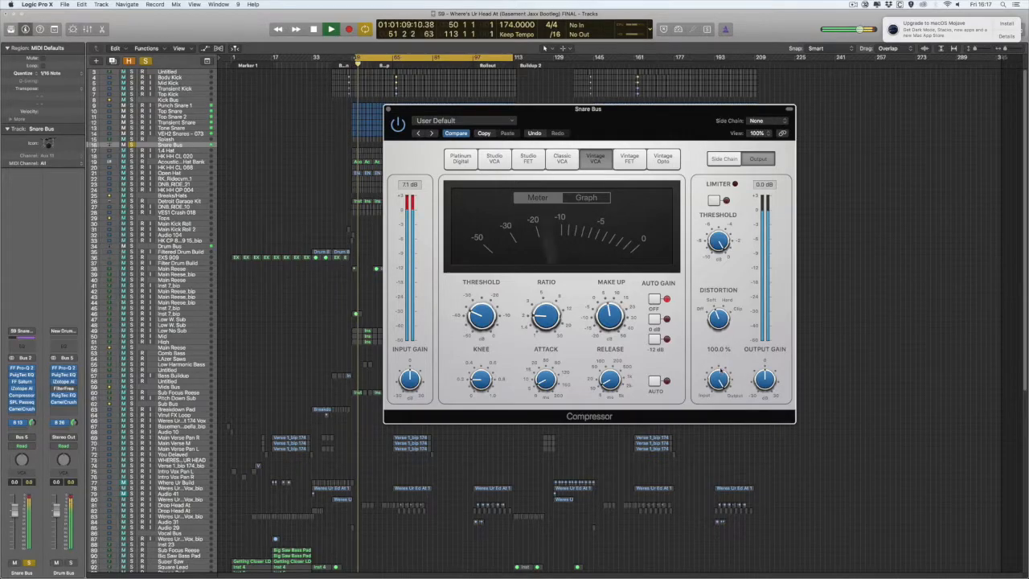
left_click_drag(718, 379, 713, 425)
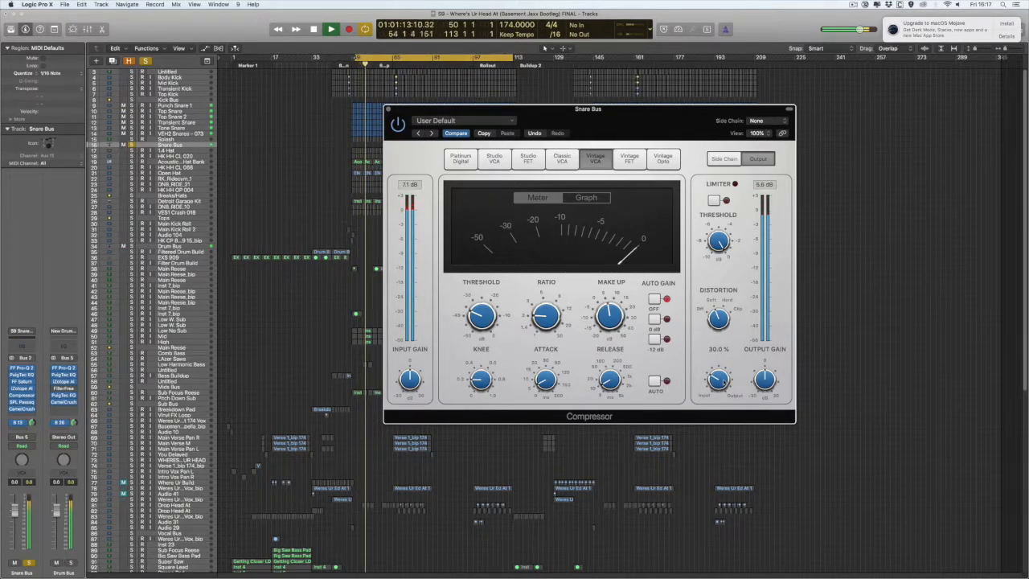
left_click_drag(723, 382, 721, 365)
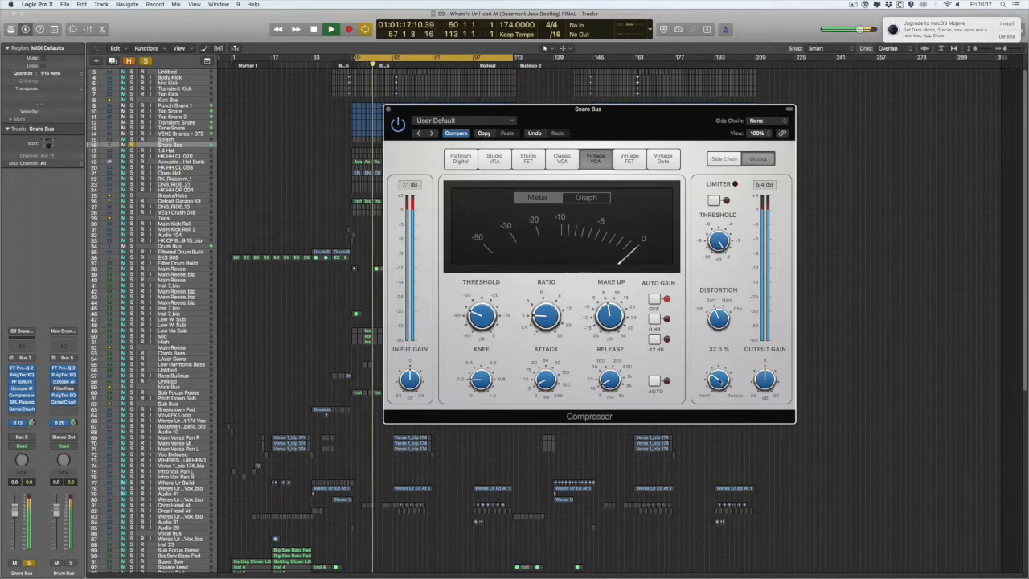
Step: Bypass the Compressor, listen to the snare soloed and in the full mix, and re-enable the plug-in
left_click(398, 125)
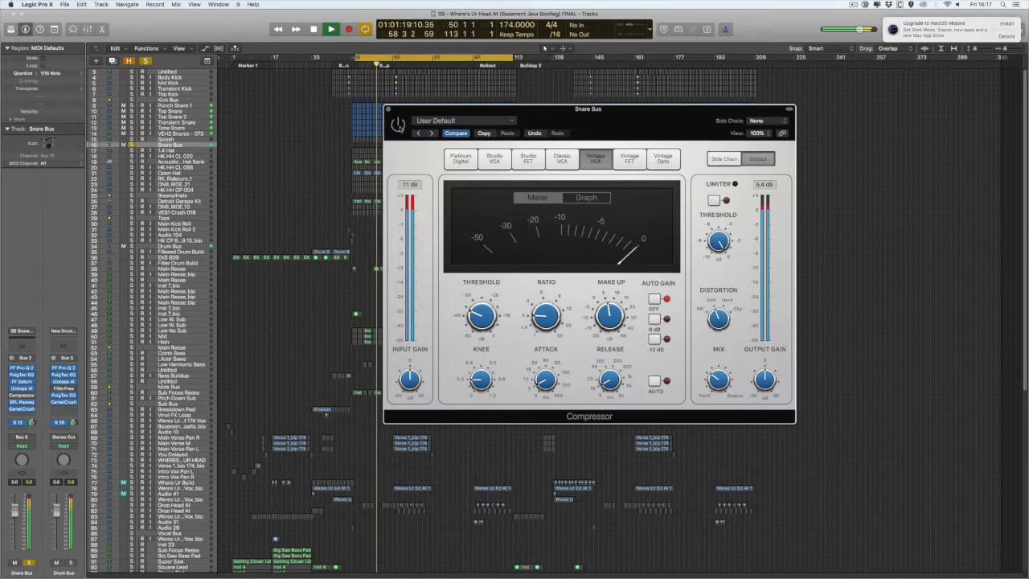
key("s")
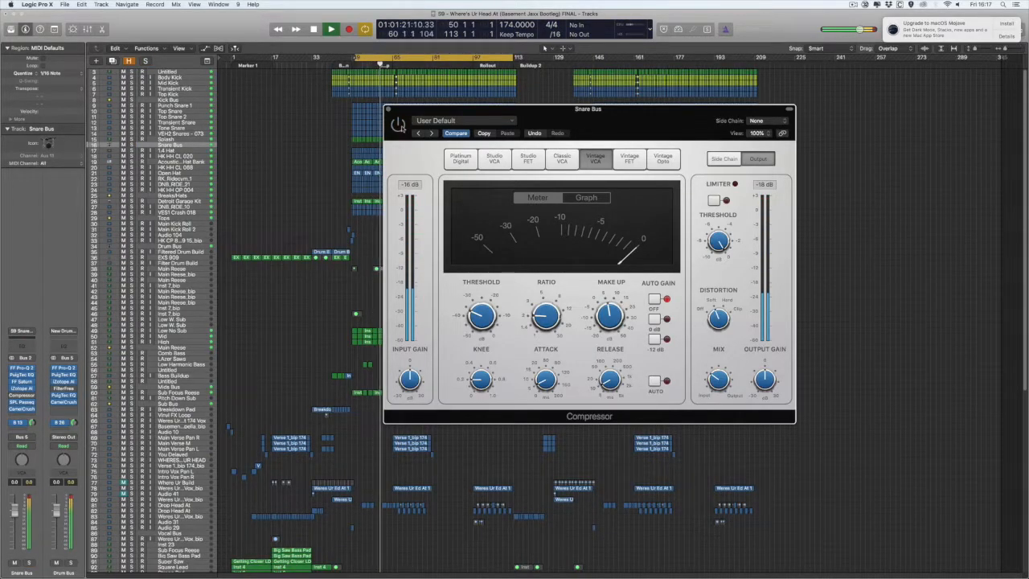
left_click(398, 124)
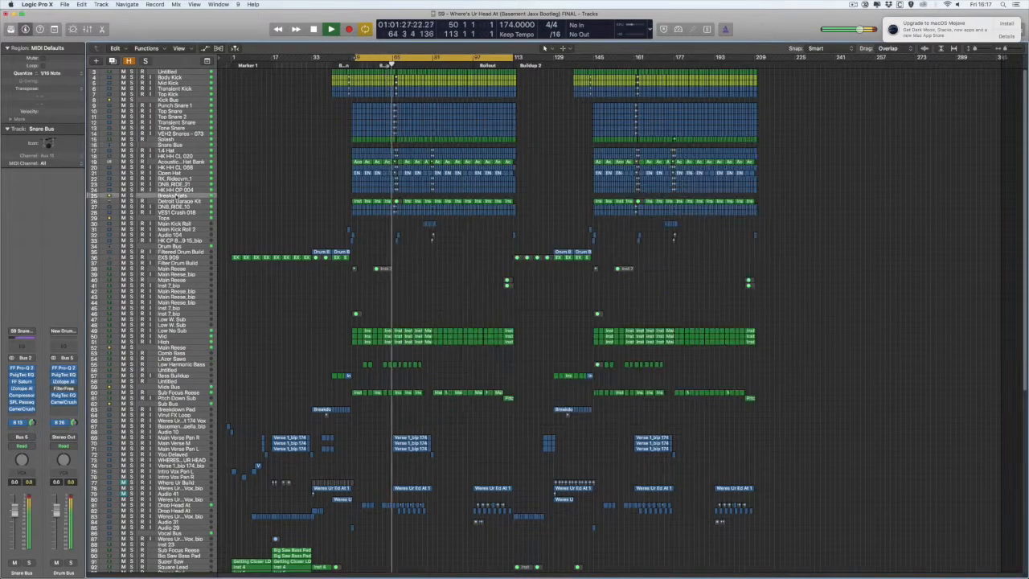
Step: Solo the Breaks/Hats bus and examine the low-cut curve of its FF Pro-Q, closing the plug-in when done
key("space")
key("space")
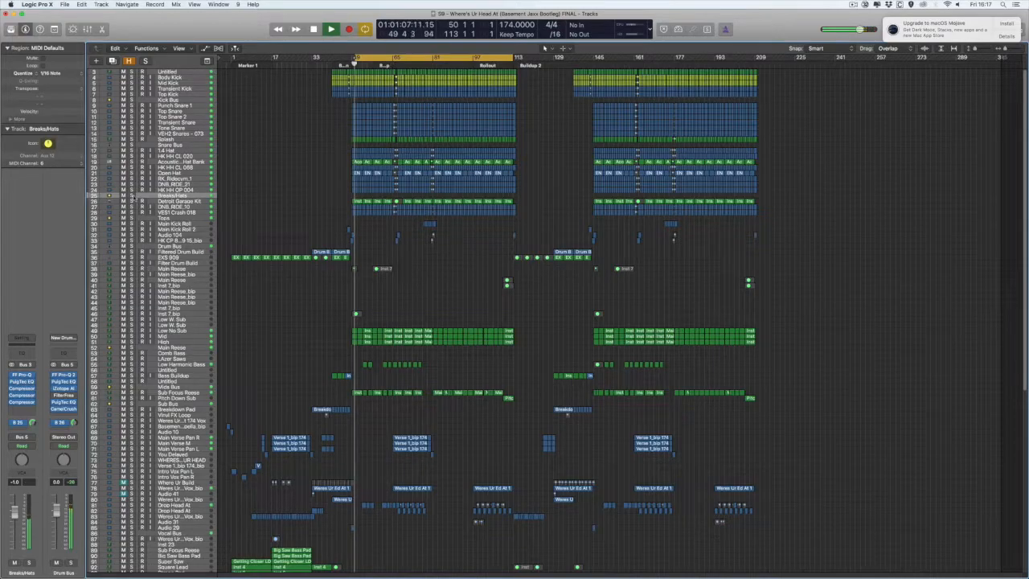
key("space")
left_click(133, 196)
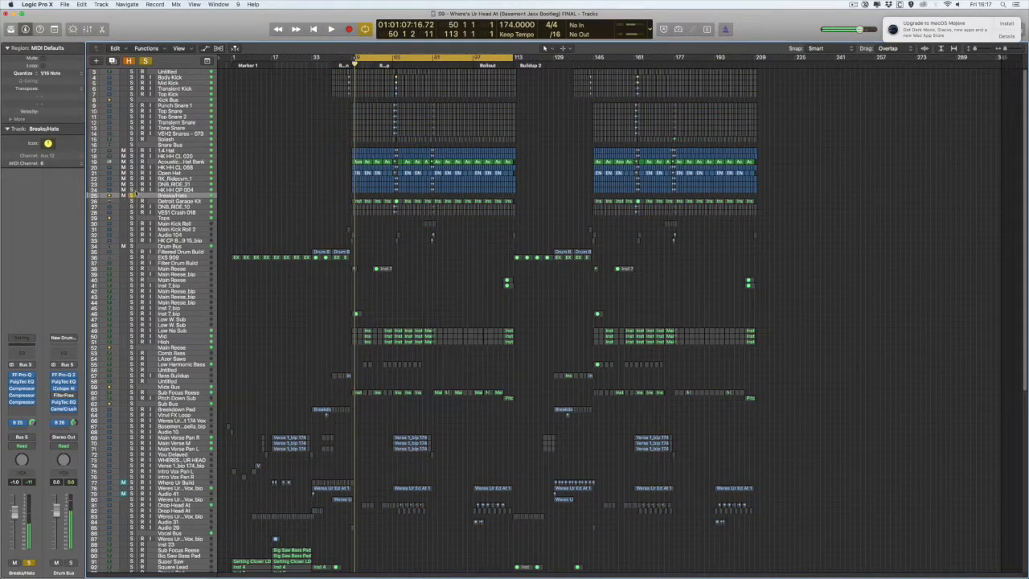
left_click(21, 375)
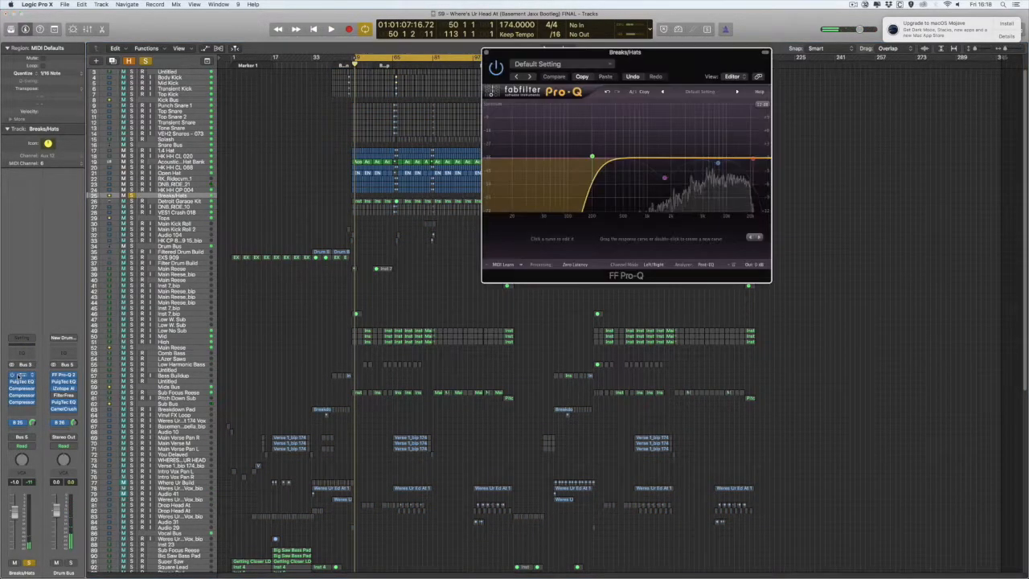
left_click_drag(646, 63, 652, 165)
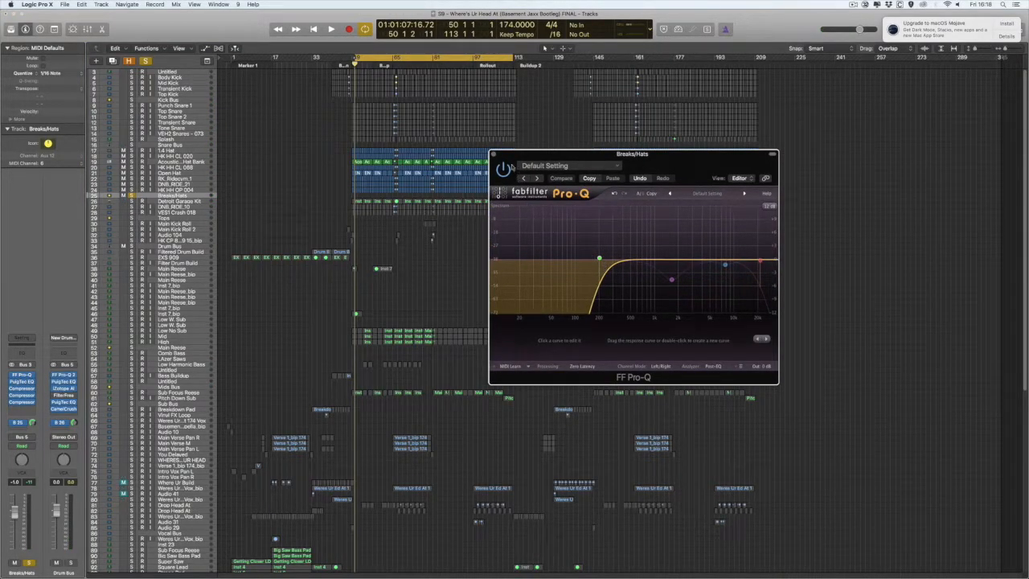
left_click(493, 153)
Step: Show the Breaks/Hats PuigTec EQP1A and compare the EQ bypassed and enabled in the full mix with the bus unsoloed
left_click(21, 381)
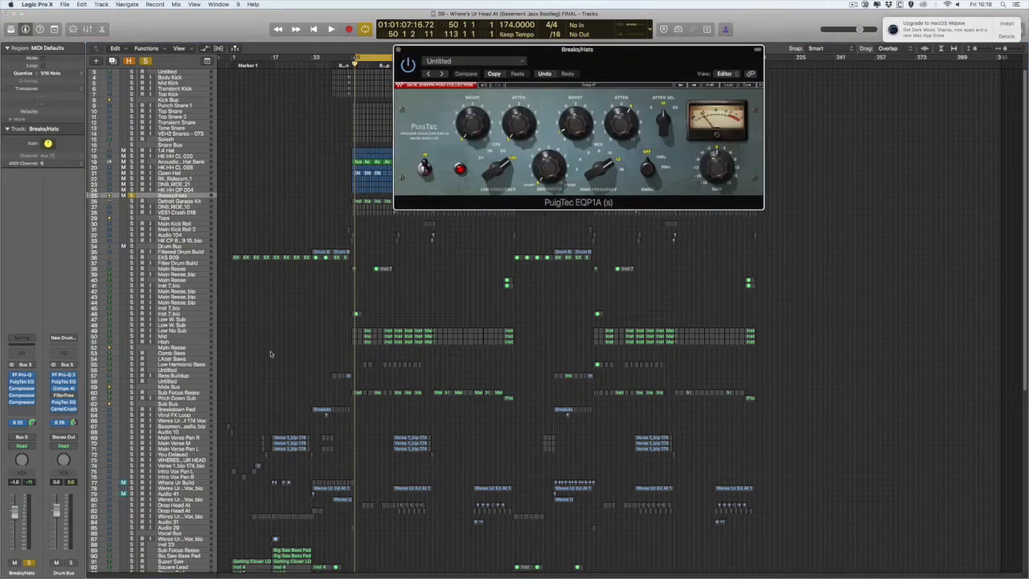
left_click_drag(548, 44, 640, 152)
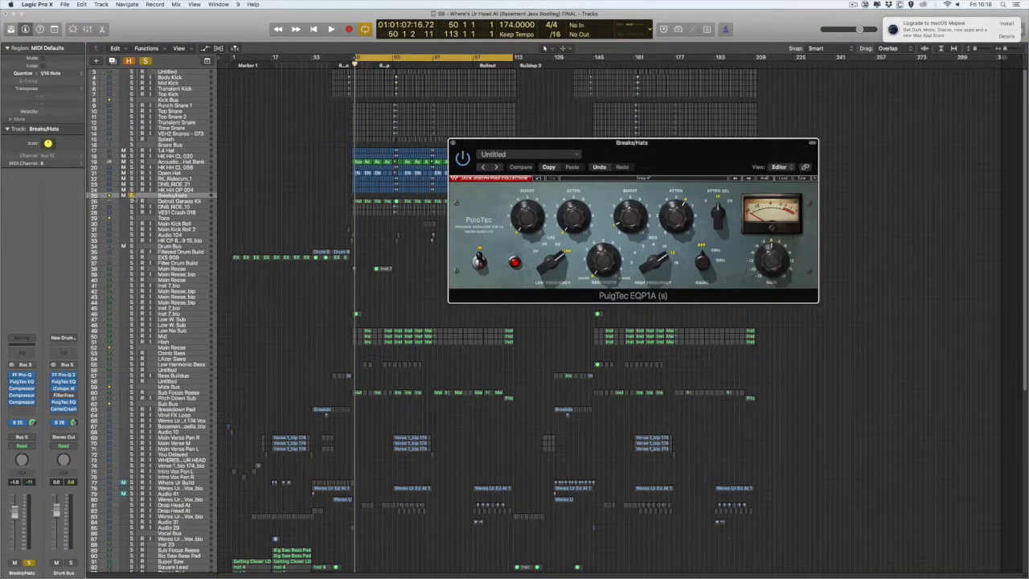
left_click(131, 196)
key("space")
left_click(463, 159)
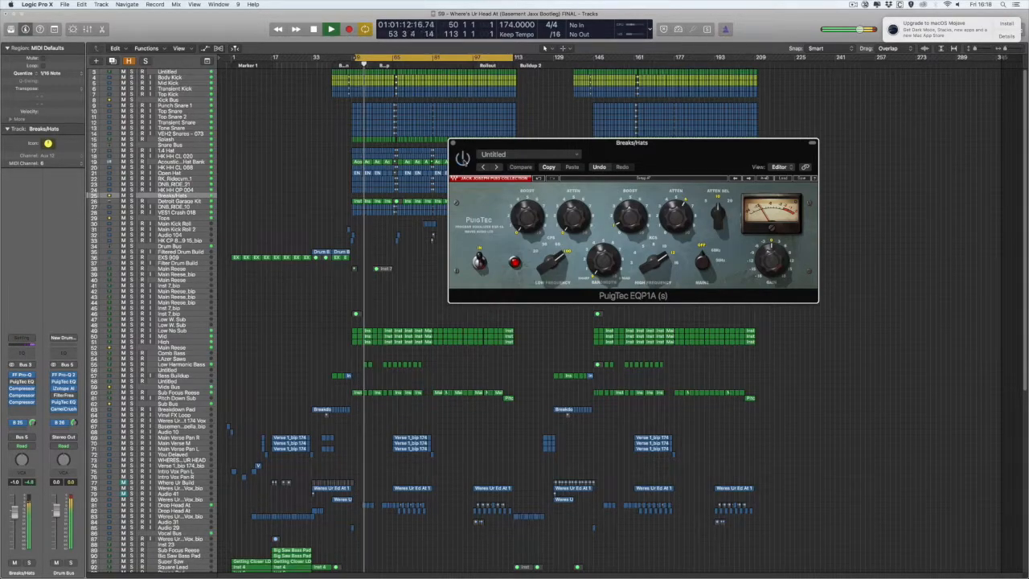
key("space")
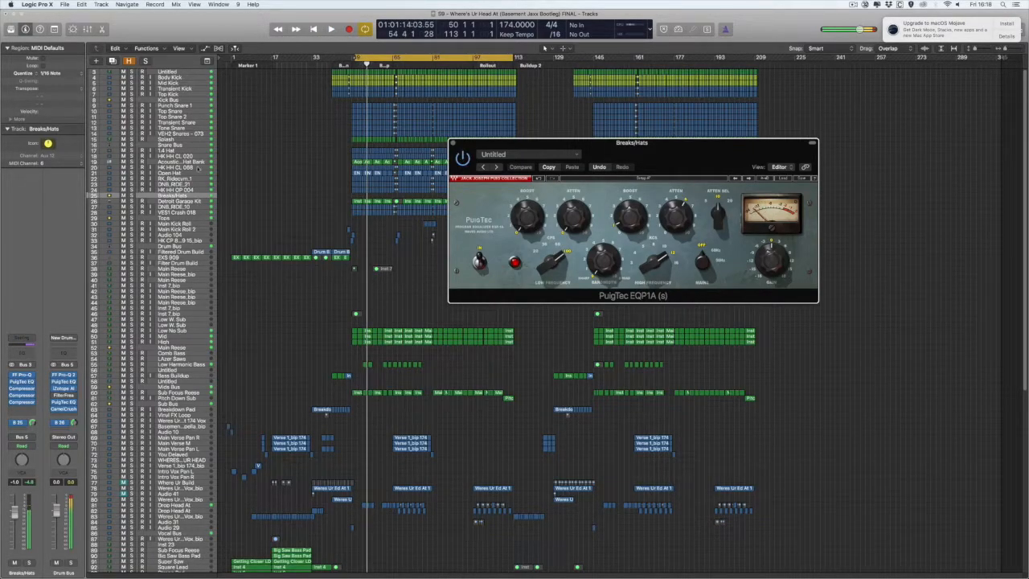
Step: Examine the Channel EQ low cuts on the 1.4 Hat and HK HH CL 020 tracks
left_click(175, 157)
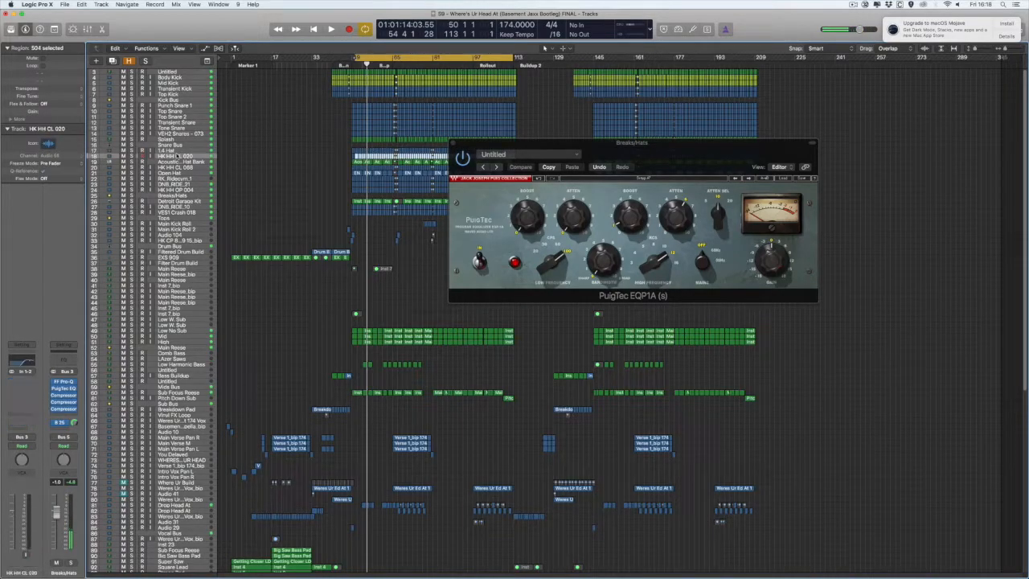
key("Down")
key("Up")
key("Down")
key("Up")
key("Up")
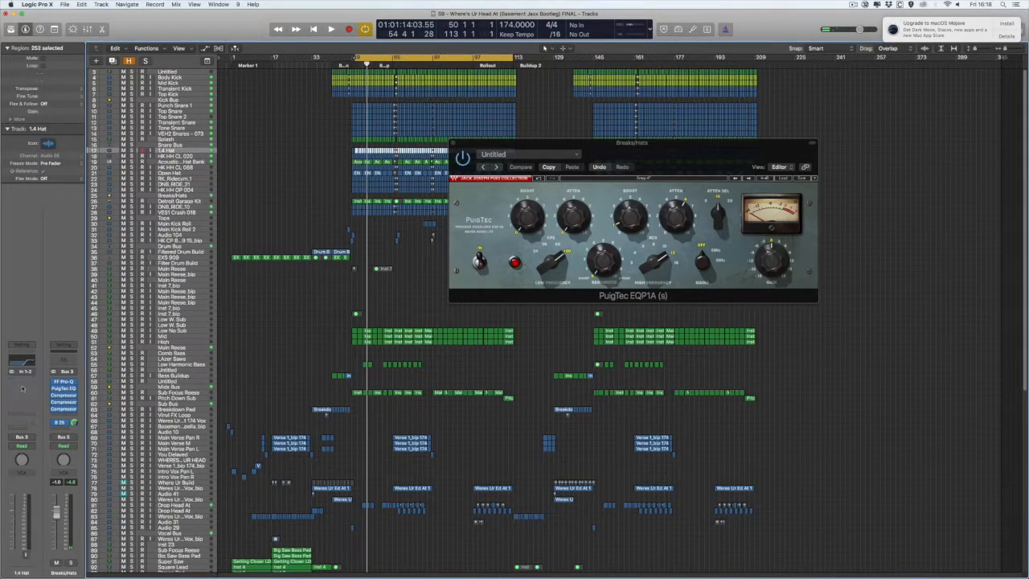
left_click(21, 382)
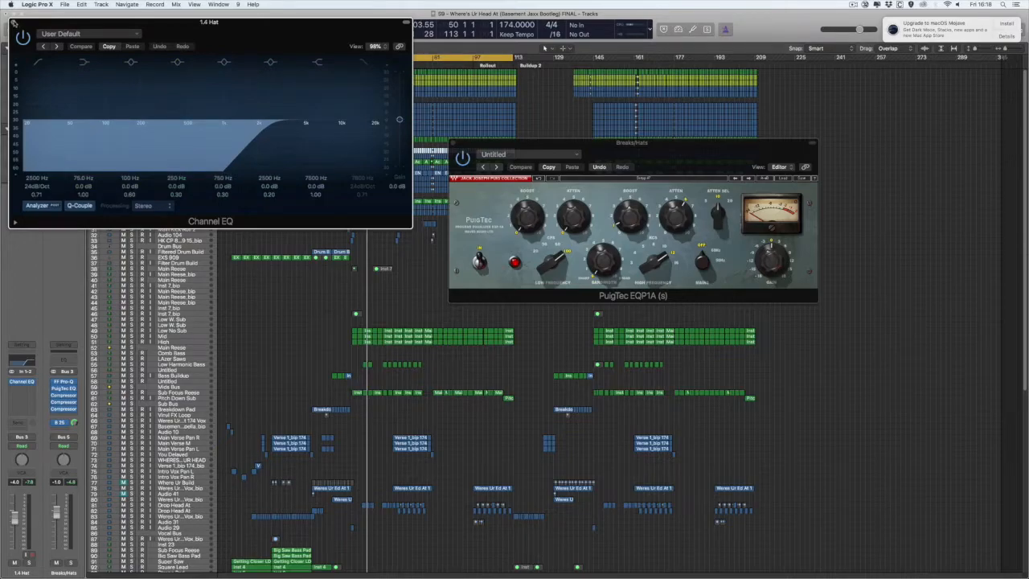
left_click(22, 382)
left_click(22, 382)
left_click_drag(15, 30, 225, 34)
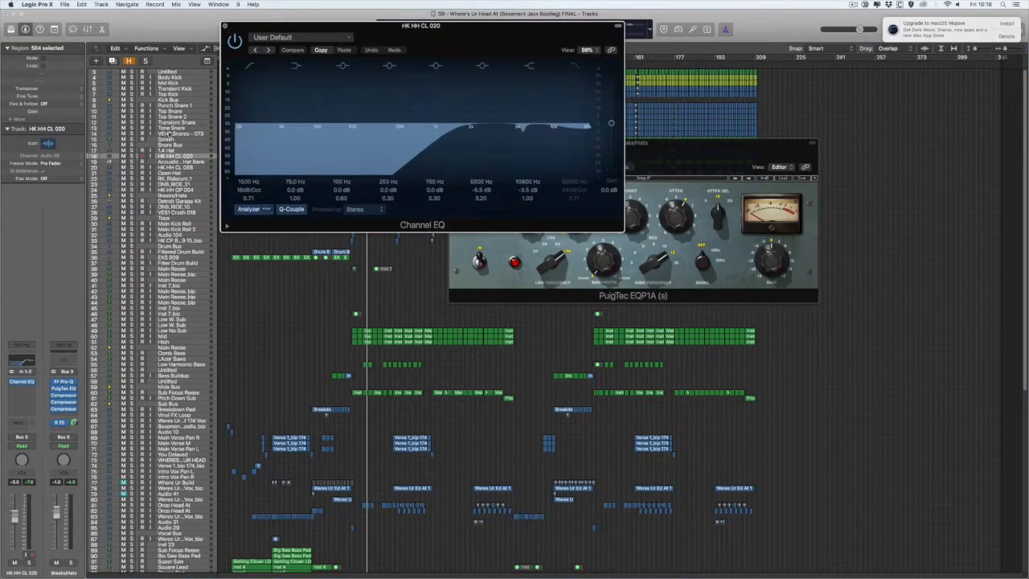
Step: Select the HK HH CL 068 track, listen briefly to the full mix, and close the PuigTec EQ
left_click(181, 162)
key("Down")
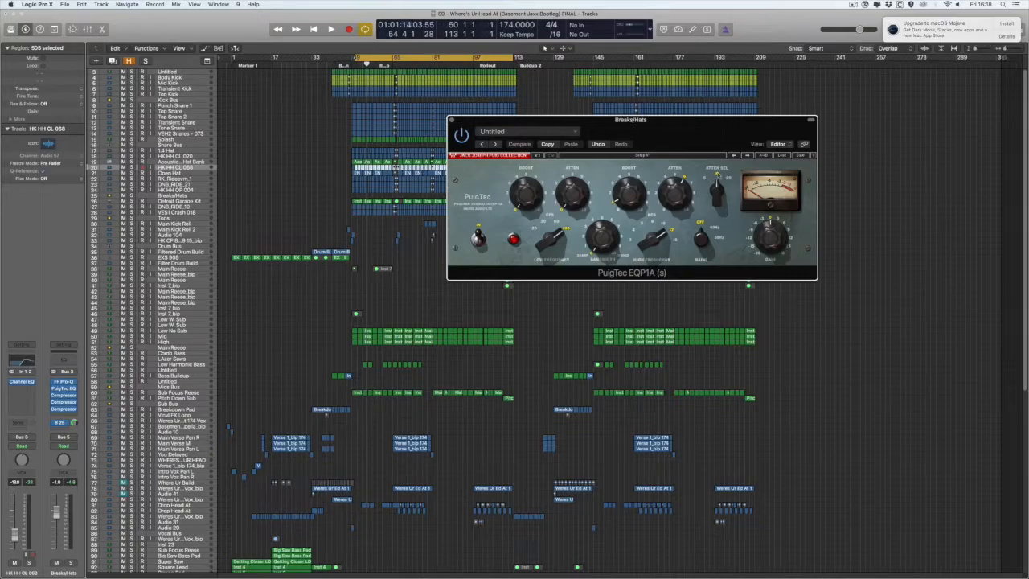
key("space")
key("space")
key("super+w")
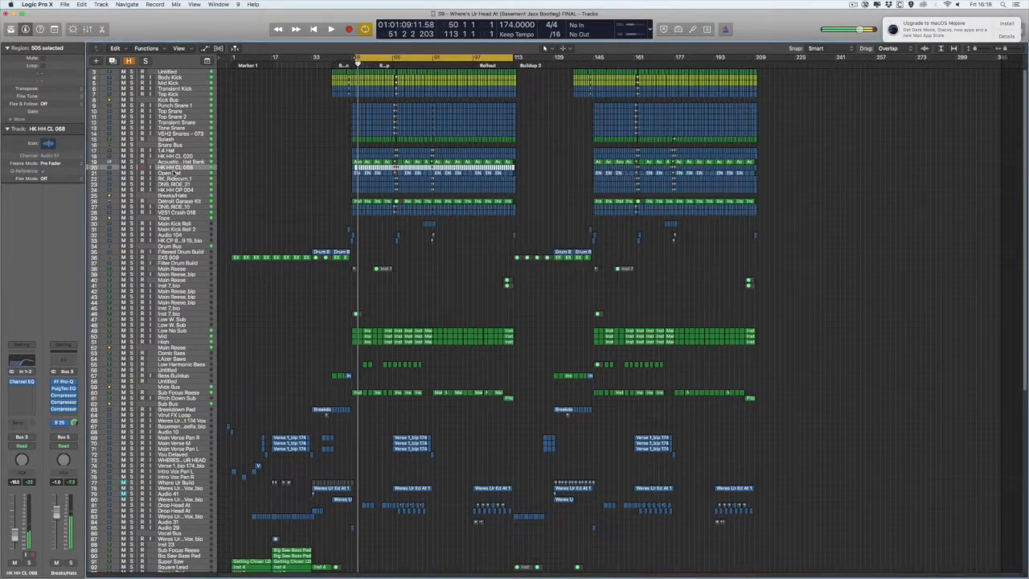
Step: Step through the Open Hat and ride tracks and examine DNB_RIDE_21's Channel EQ
left_click(170, 173)
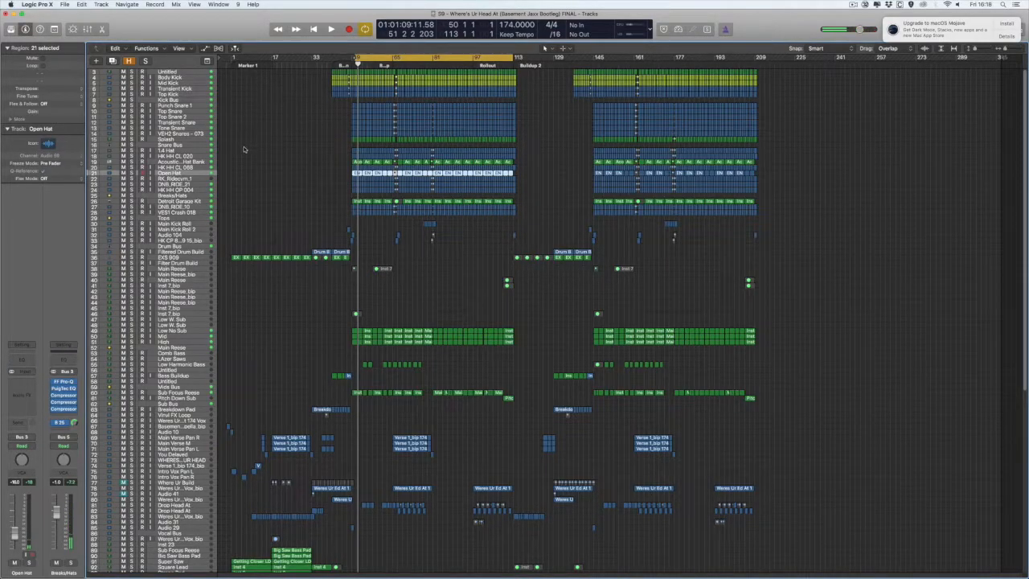
key("Down")
key("Down")
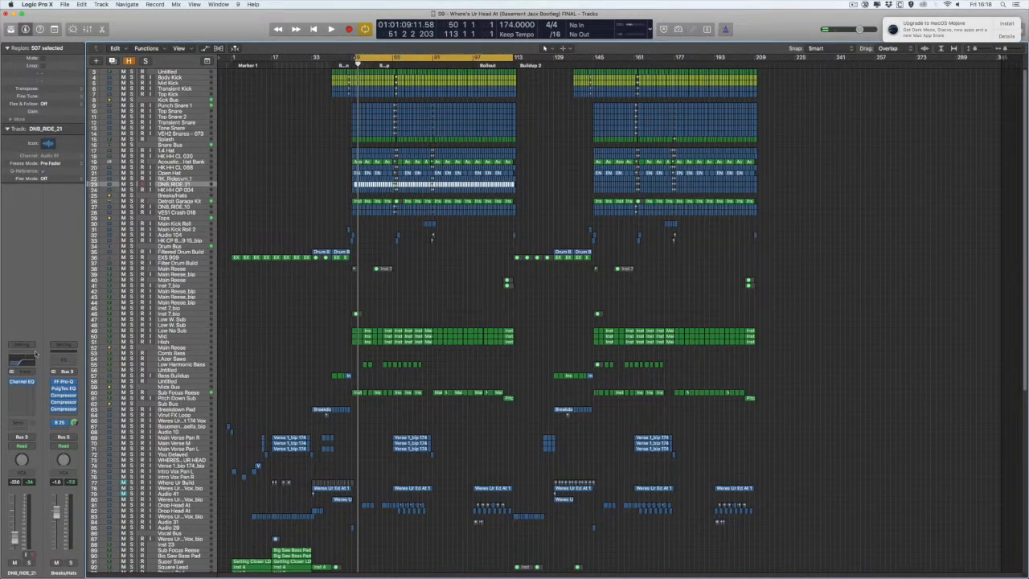
key("Up")
key("Up")
key("Down")
key("Down")
left_click(24, 382)
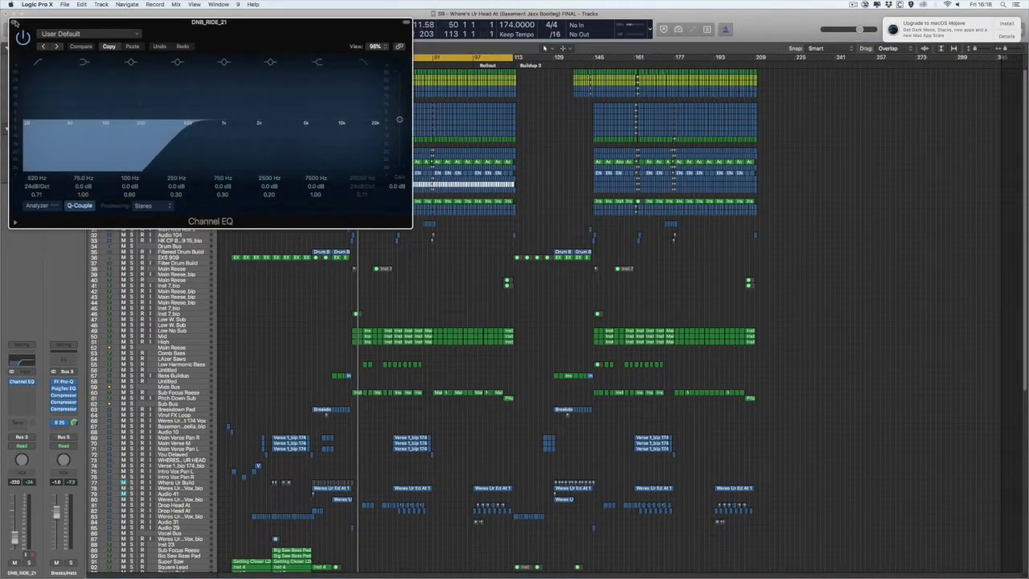
key("super+w")
Step: Examine the Channel EQ curve on the HK HH OP 004 track and close it
key("Down")
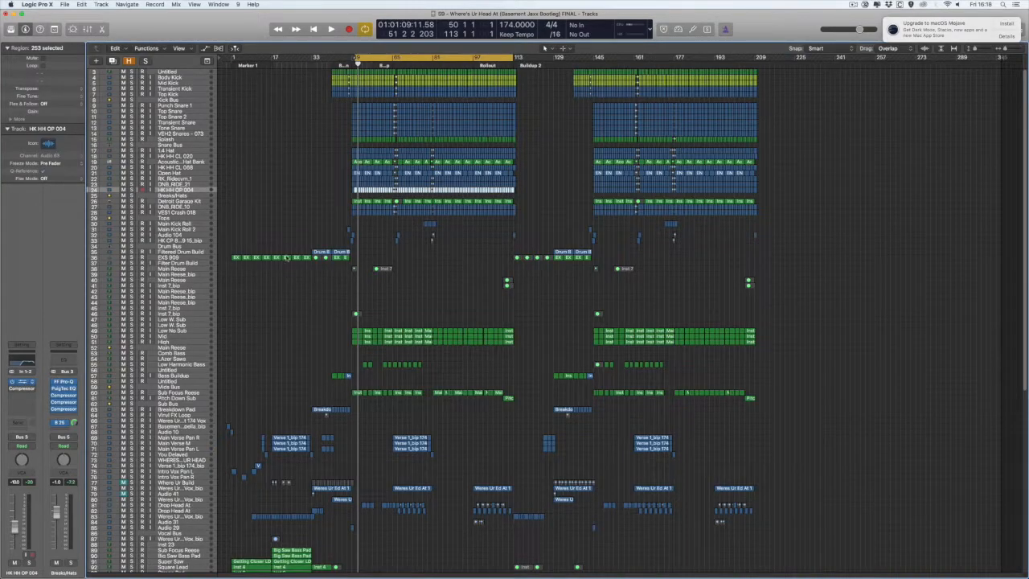
left_click(24, 383)
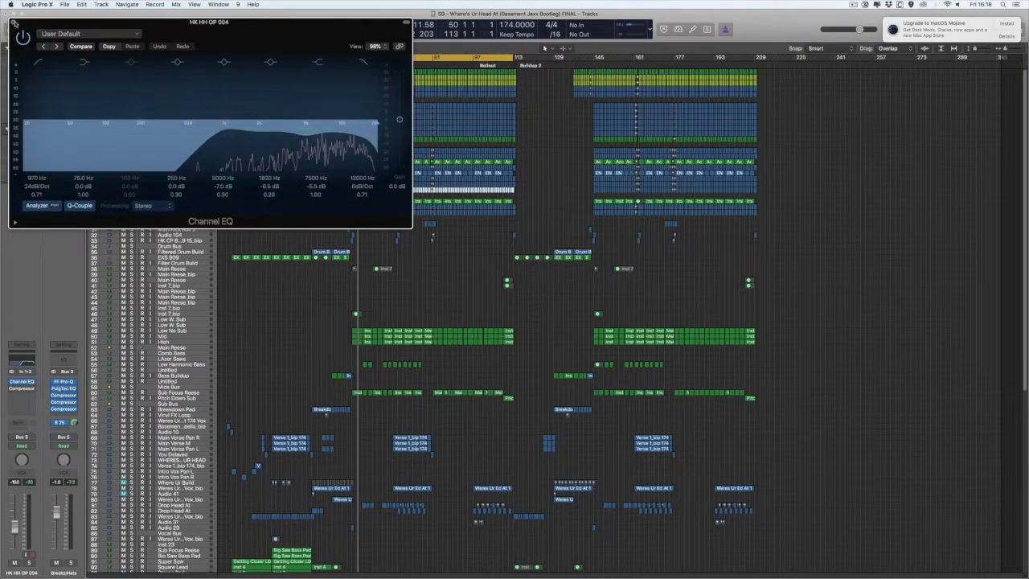
key("super+w")
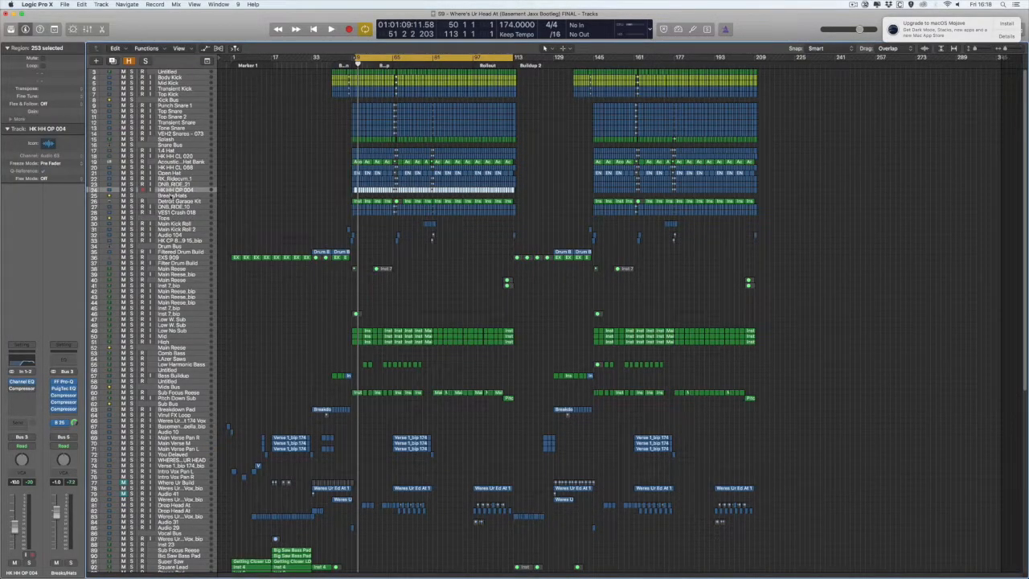
Step: Audition the soloed Breaks/Hats bus with the Percussion Bus PAra Comp Compressor's Mix at 100%, lower the Mix, and close the plug-in
left_click(170, 196)
left_click(23, 381)
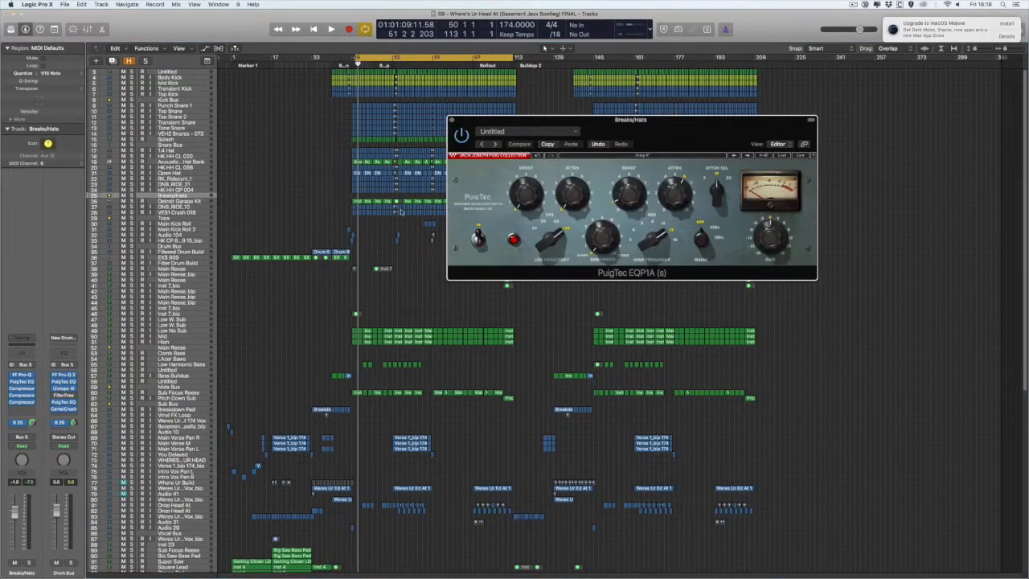
key("super+w")
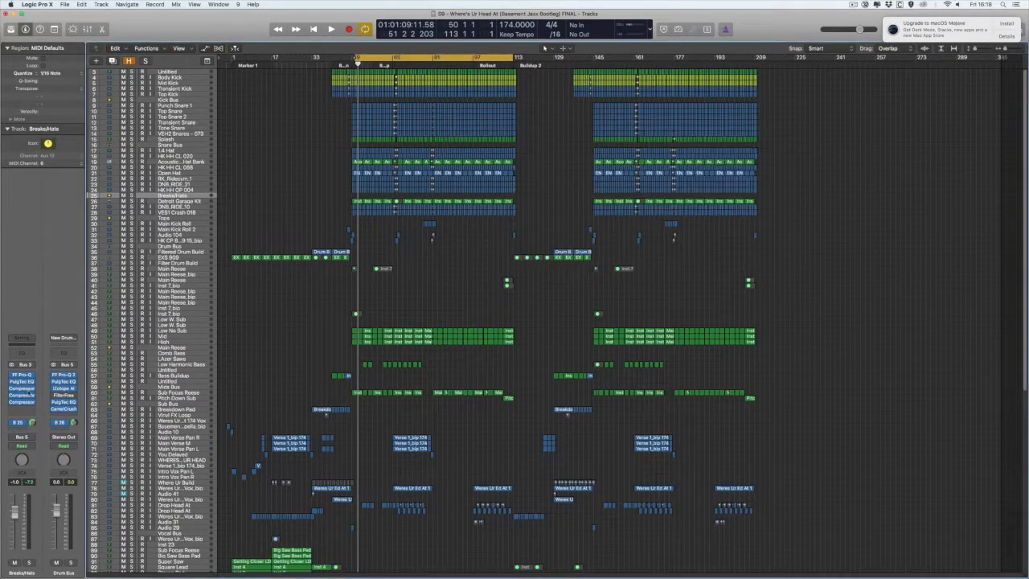
left_click(23, 390)
left_click_drag(595, 302, 739, 273)
key("space")
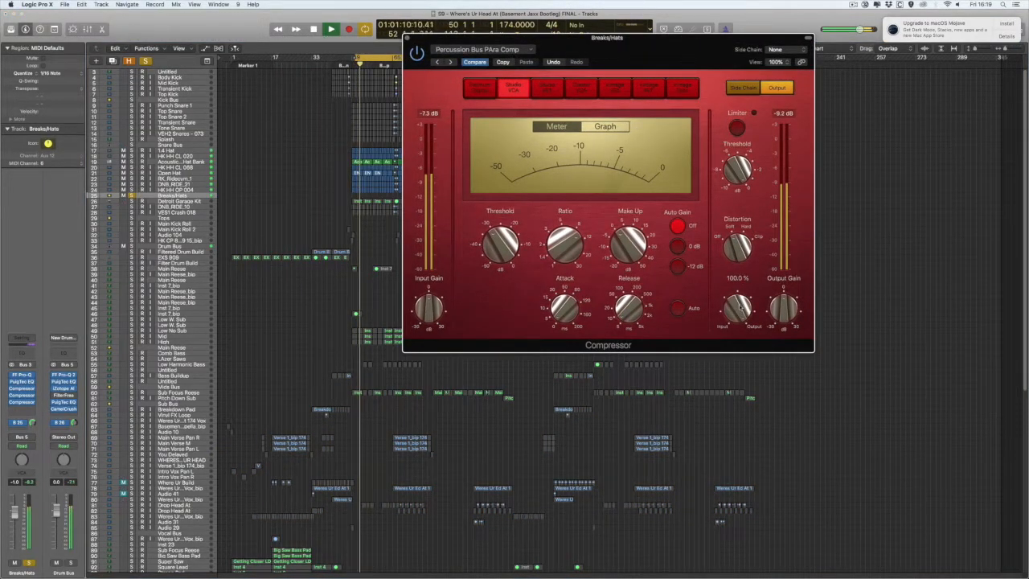
left_click_drag(739, 313, 738, 369)
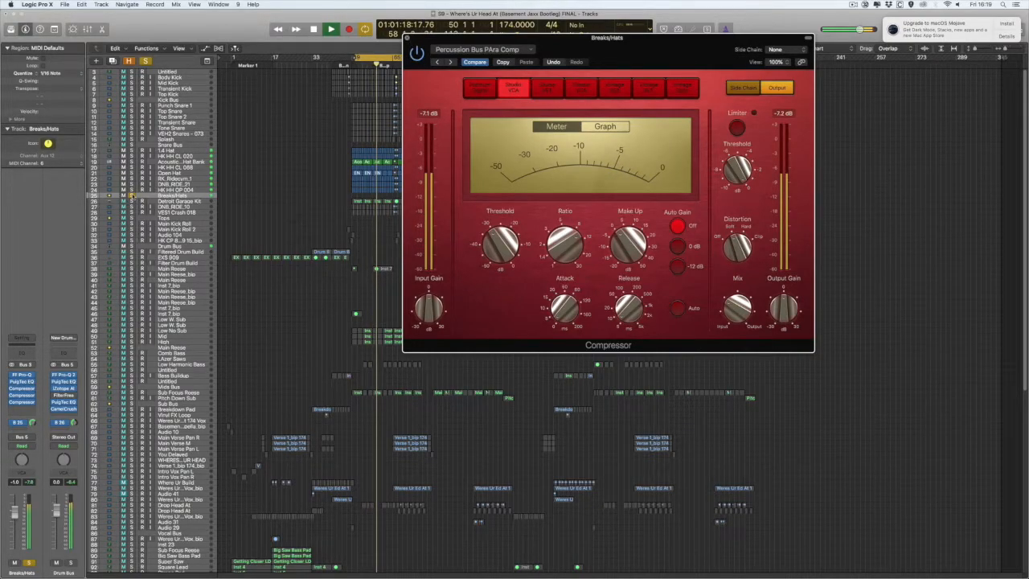
key("v")
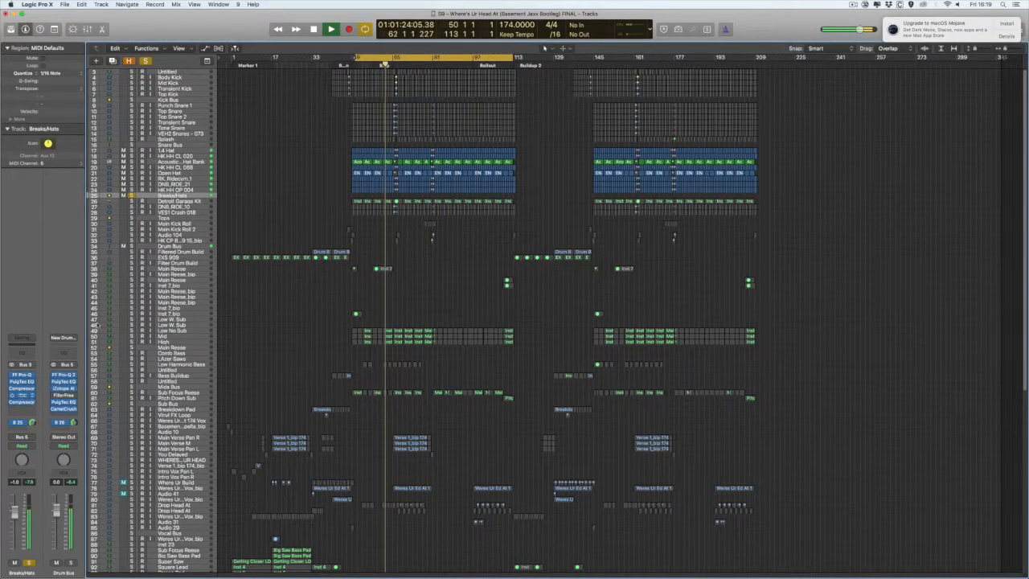
Step: Show the Breaks/Hats Compressor side-chained to Bus 1 and add the Kick Bus to the solo
left_click(21, 395)
left_click_drag(809, 127, 698, 85)
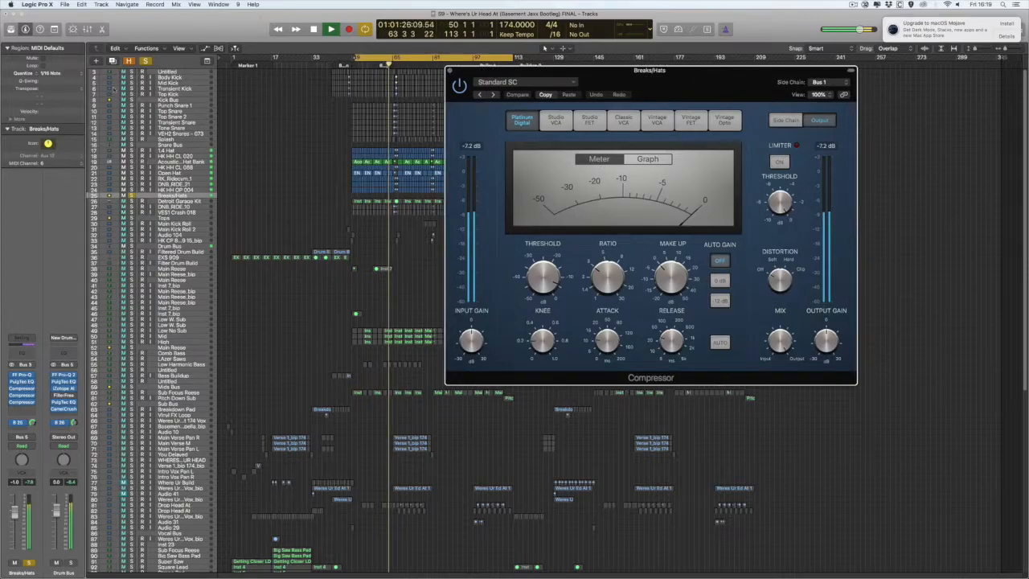
left_click(131, 100)
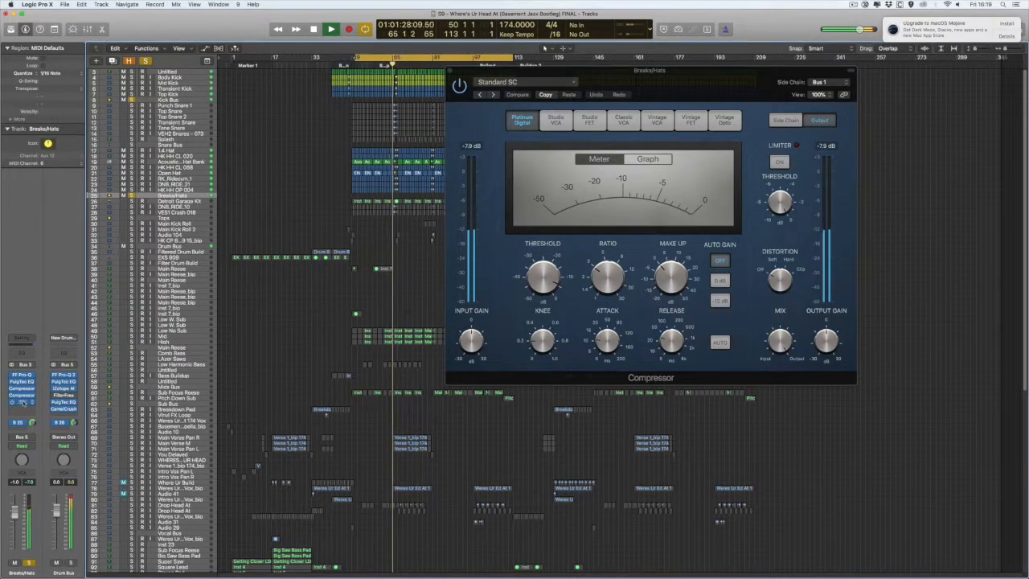
Step: Show the Compressor side-chained to Bus 2 below the first one and listen to it with the Snare Bus also soloed
left_click(22, 402)
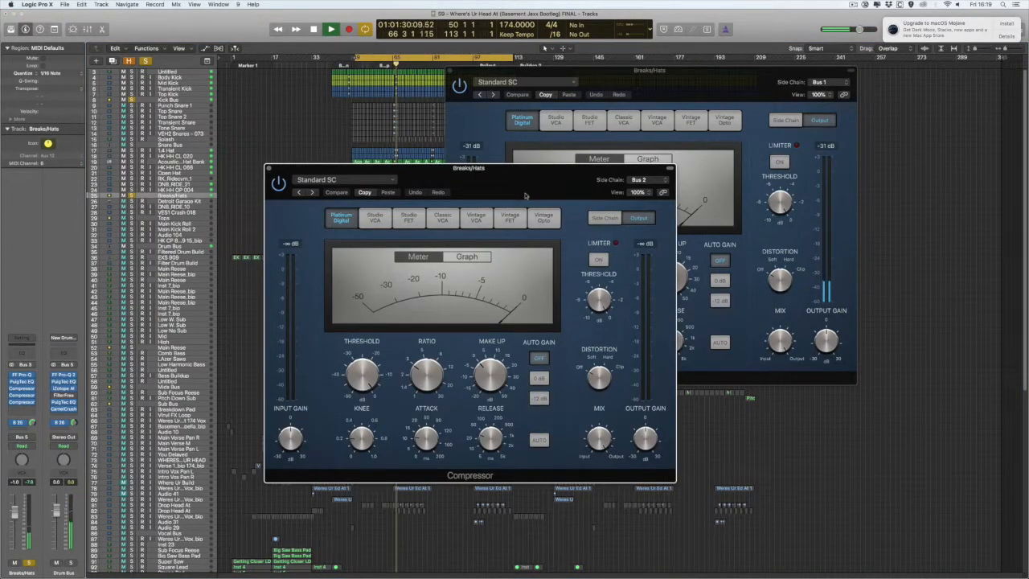
left_click(131, 145)
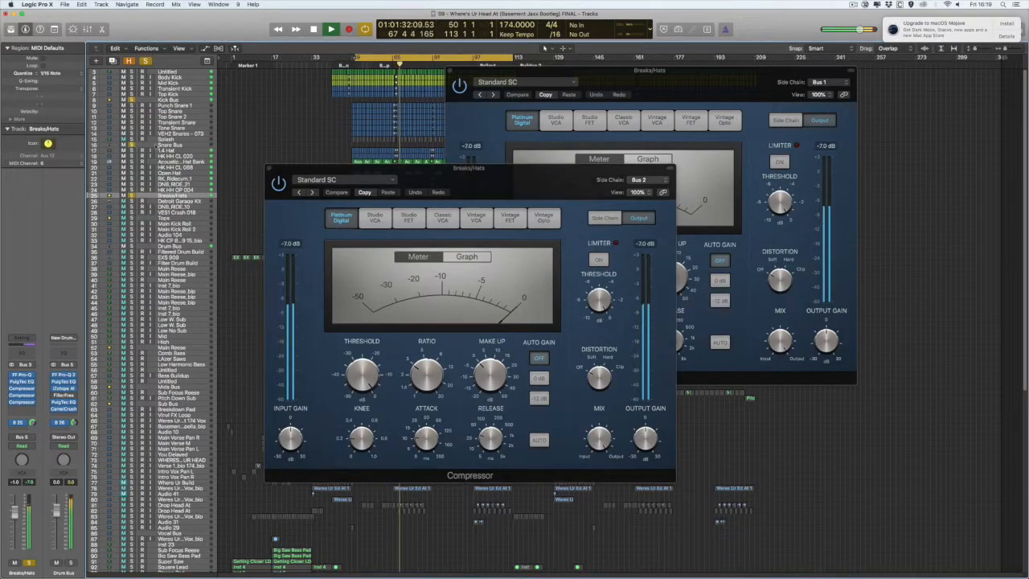
left_click_drag(537, 198, 723, 369)
key("space")
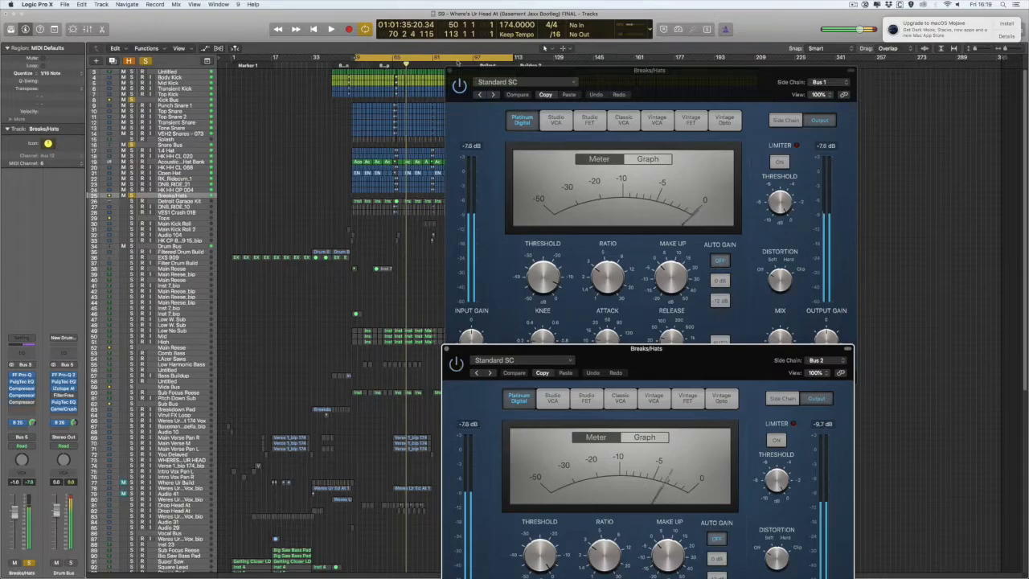
Step: Bypass the Bus 1 side-chain Compressor for comparison and close both Compressor windows
left_click(460, 85)
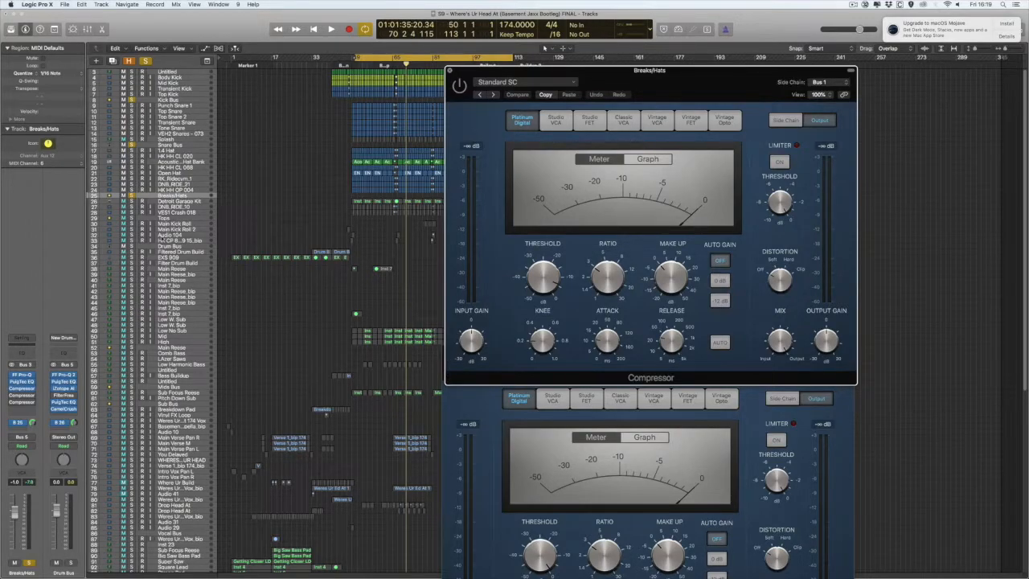
left_click(451, 70)
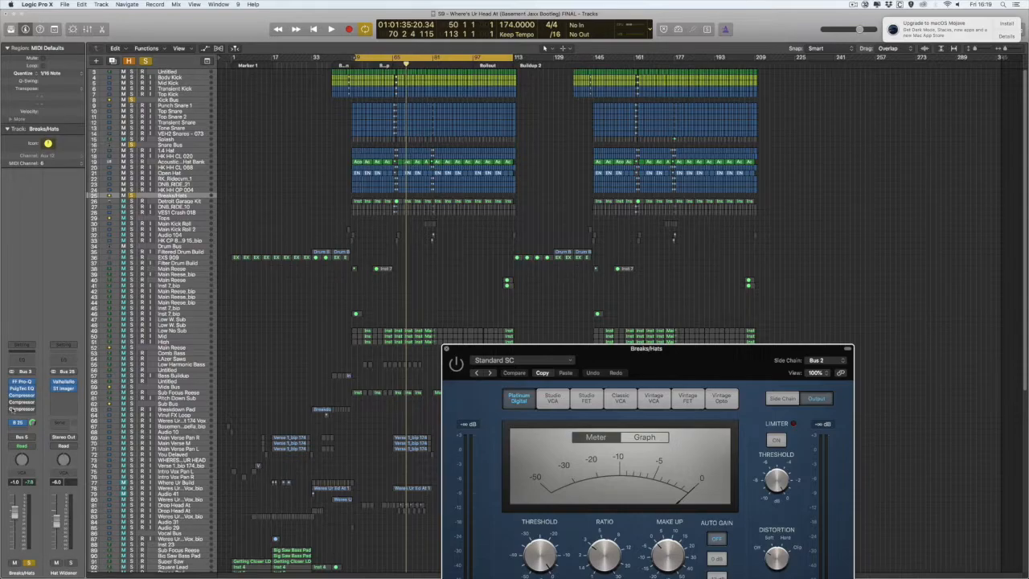
key("super+w")
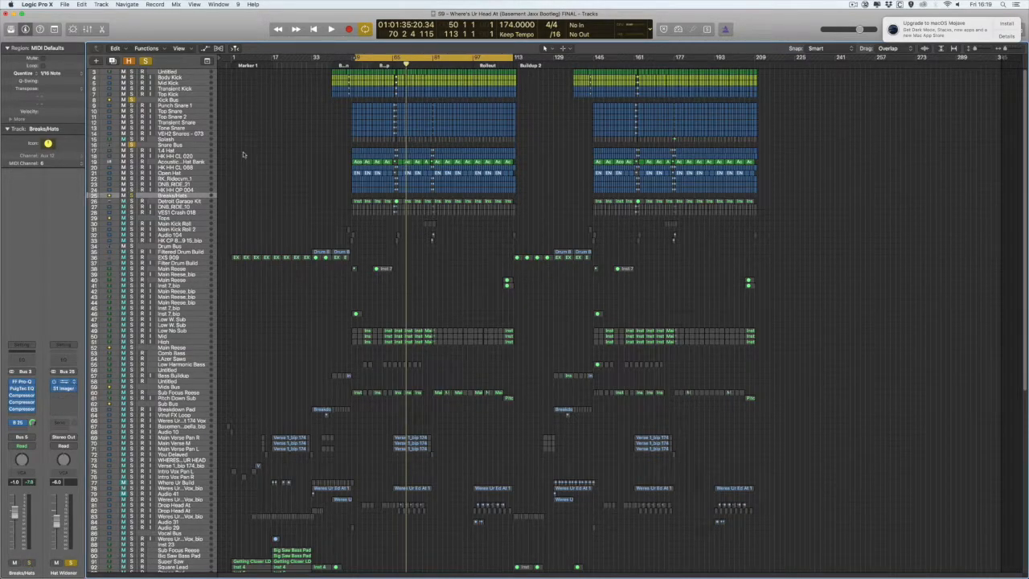
Step: Play the soloed Hat Widener send with its ValhallaRoom shown, and bypass its S1 Imager to hear the difference
left_click_drag(176, 30, 389, 45)
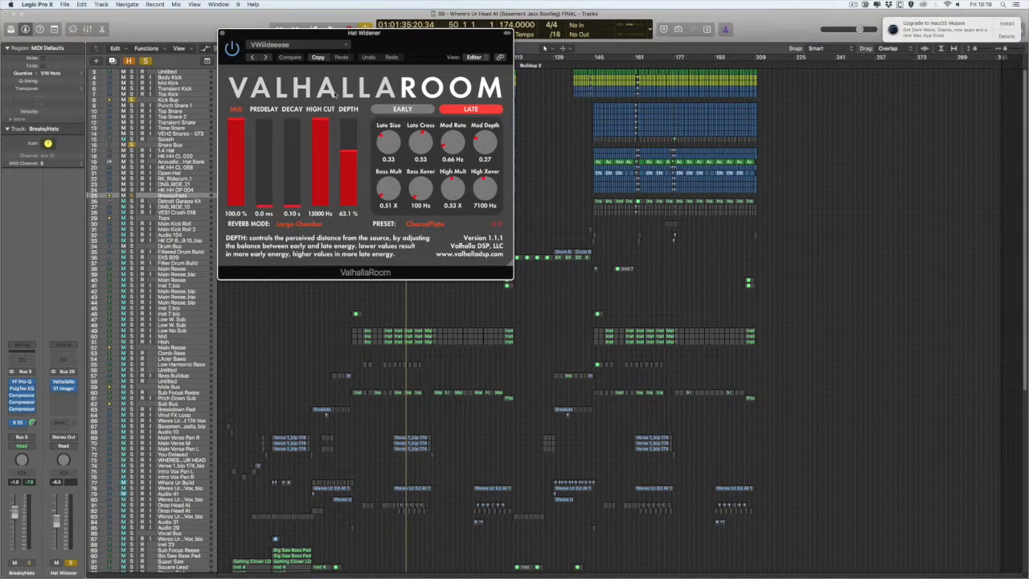
key("space")
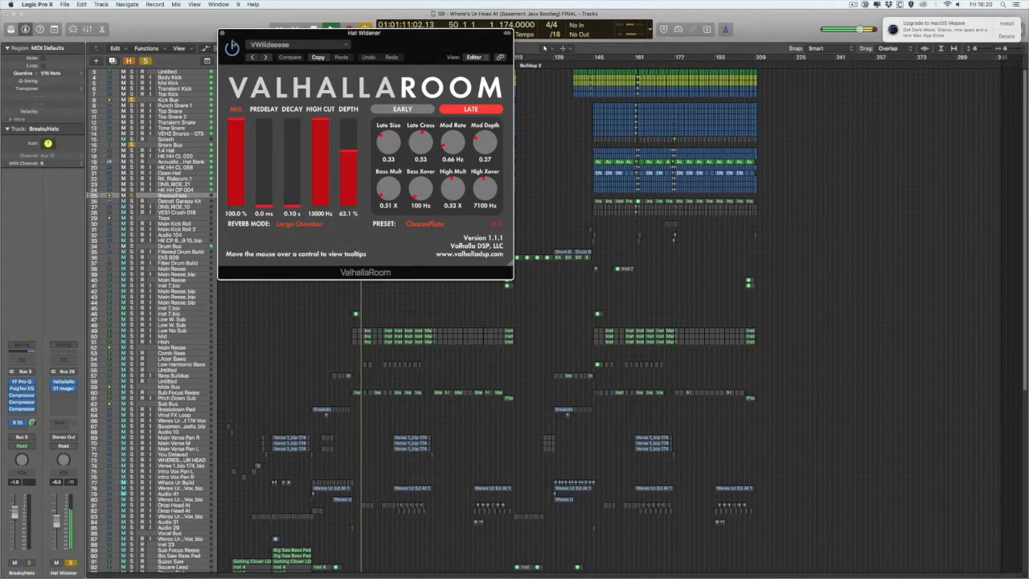
left_click(68, 389)
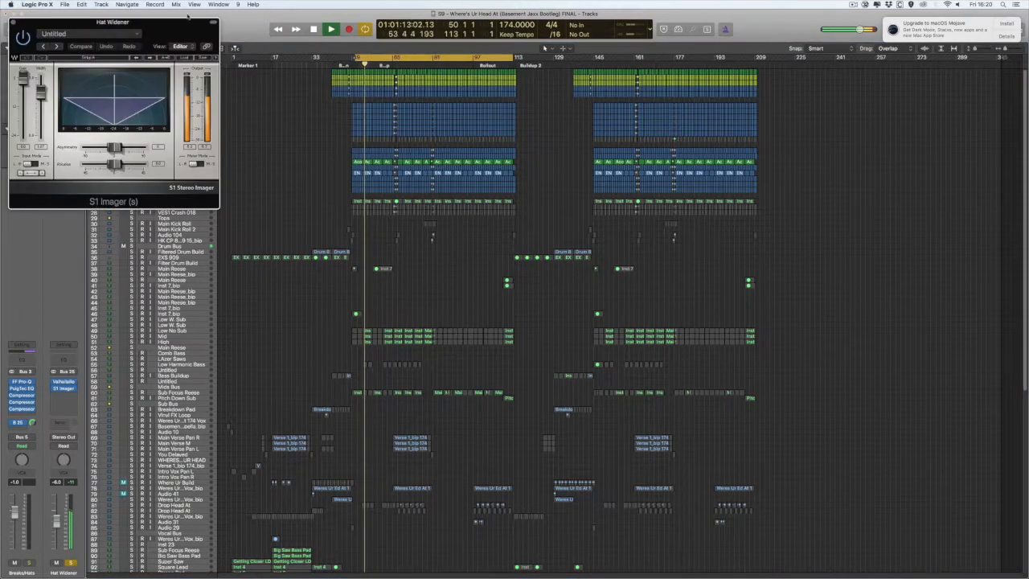
left_click(27, 42)
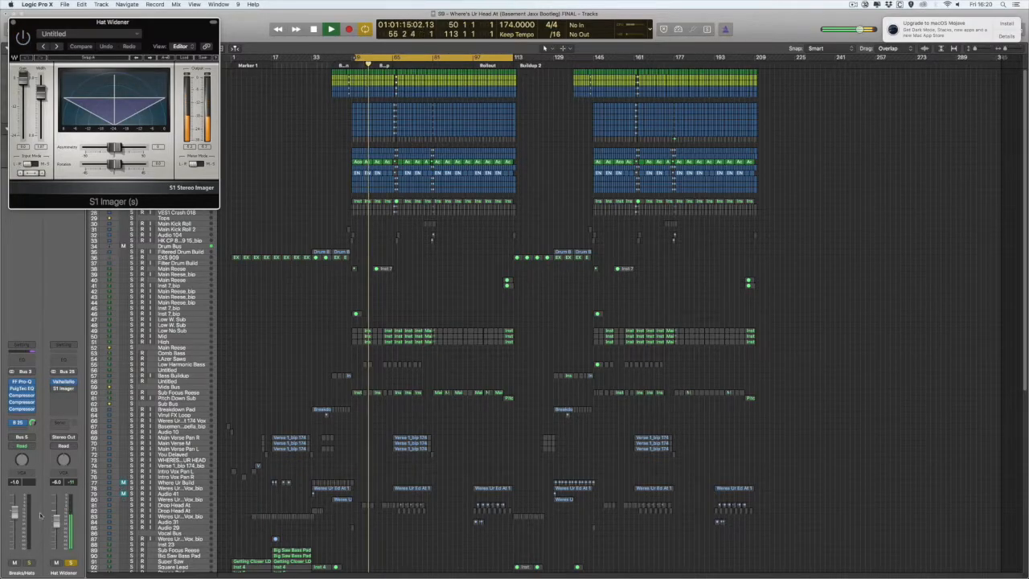
left_click_drag(112, 41, 524, 98)
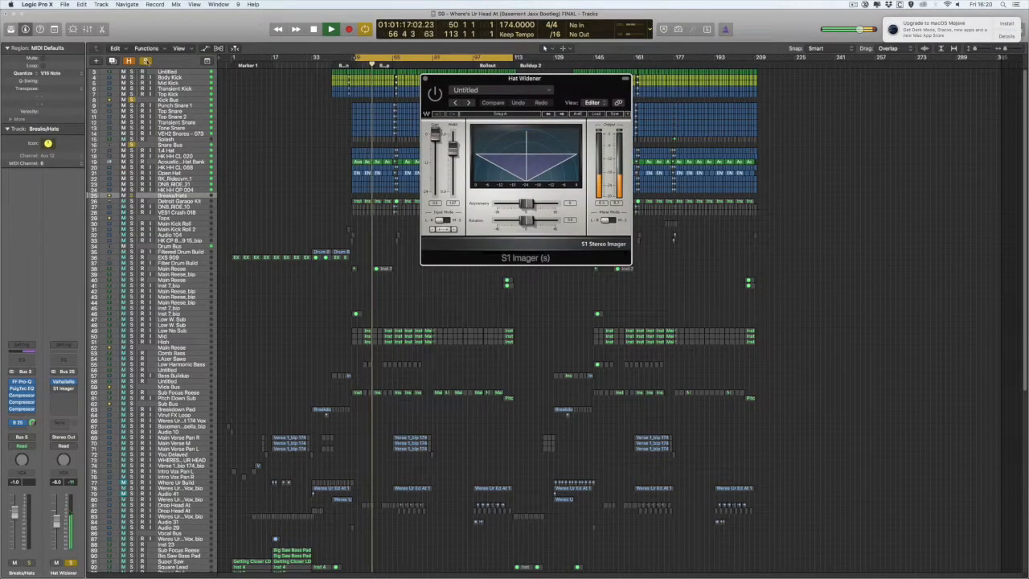
Step: Solo only the Breaks/Hats bus, turn the Hat Widener's S1 Imager back on, compare in the full mix and close the plug-in
left_click(132, 194, "alt")
left_click(132, 195)
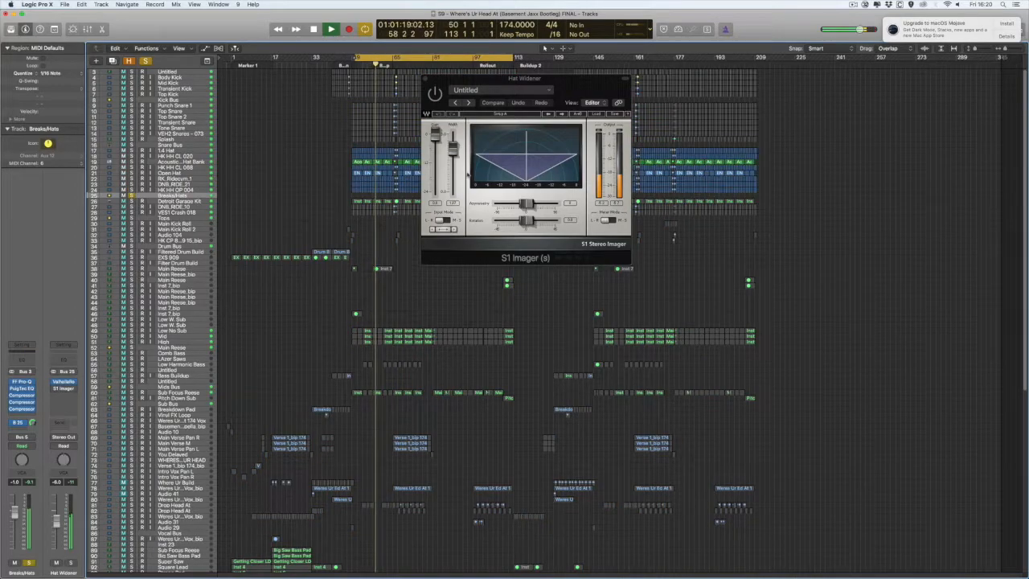
left_click(435, 95)
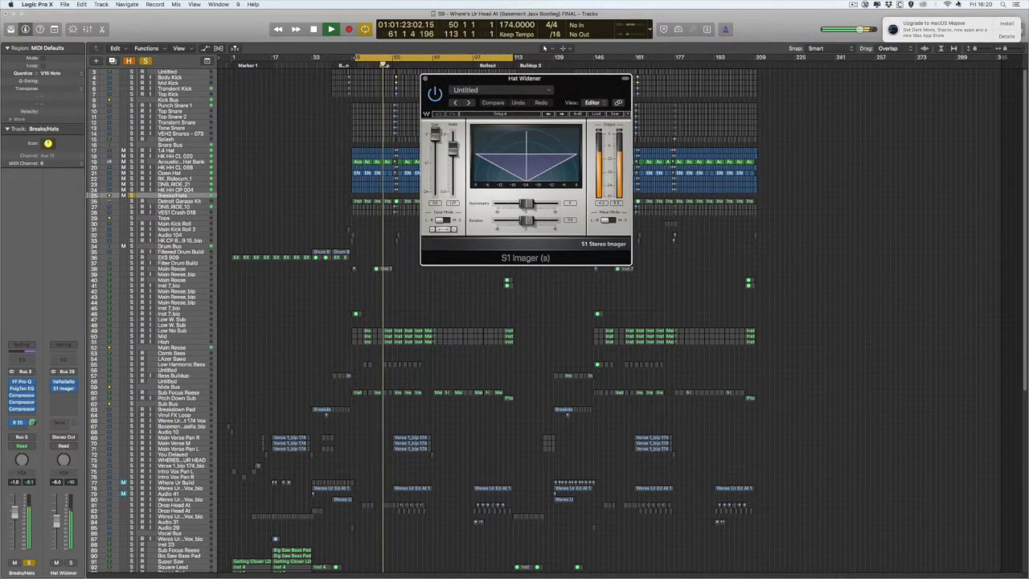
left_click_drag(441, 102, 385, 195)
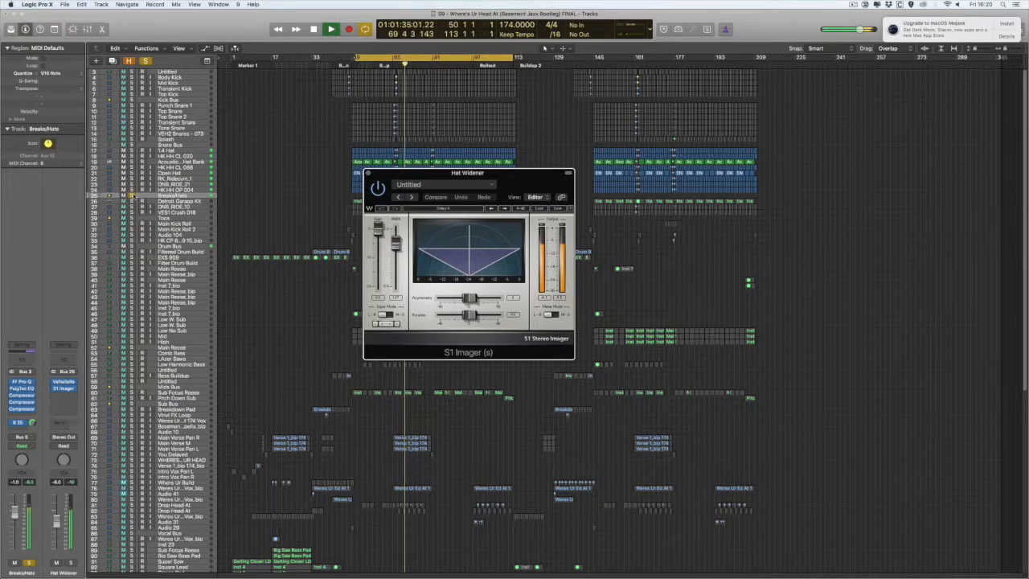
left_click(132, 195)
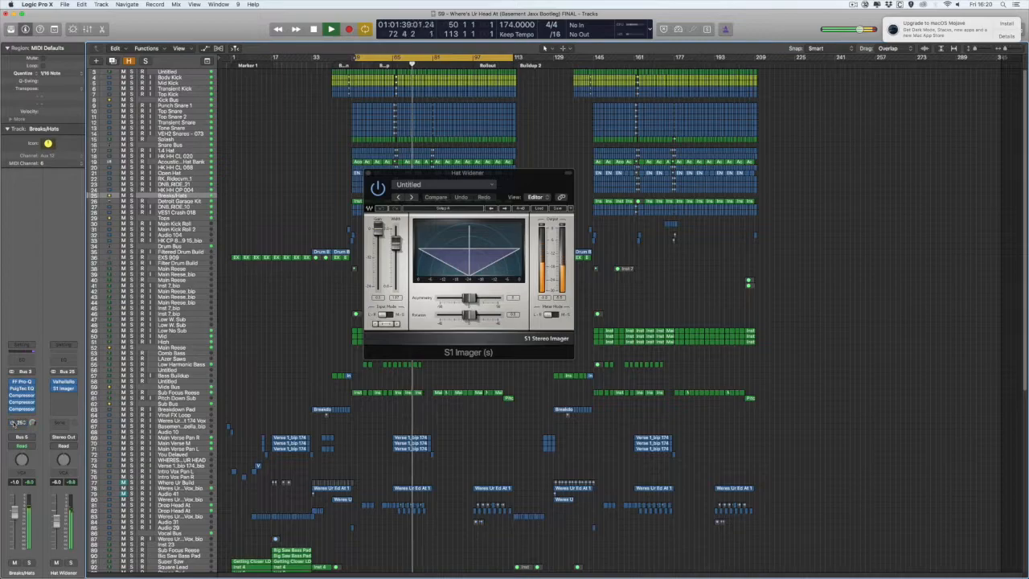
left_click(373, 175)
key("super+w")
Step: Solo the Tops bus, play it and show its FF Pro-Q equalizer
left_click(171, 218)
key("space")
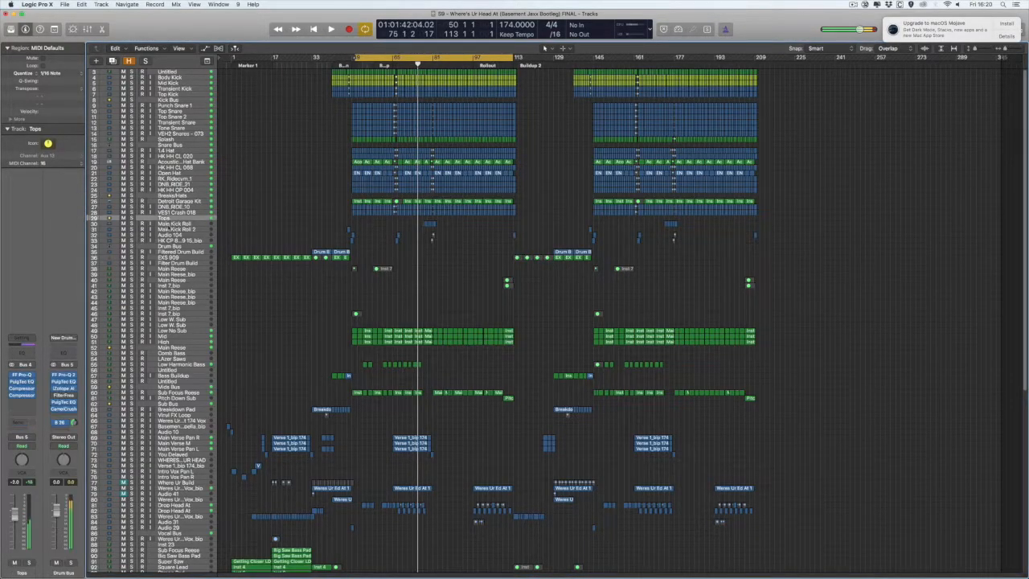
key("s")
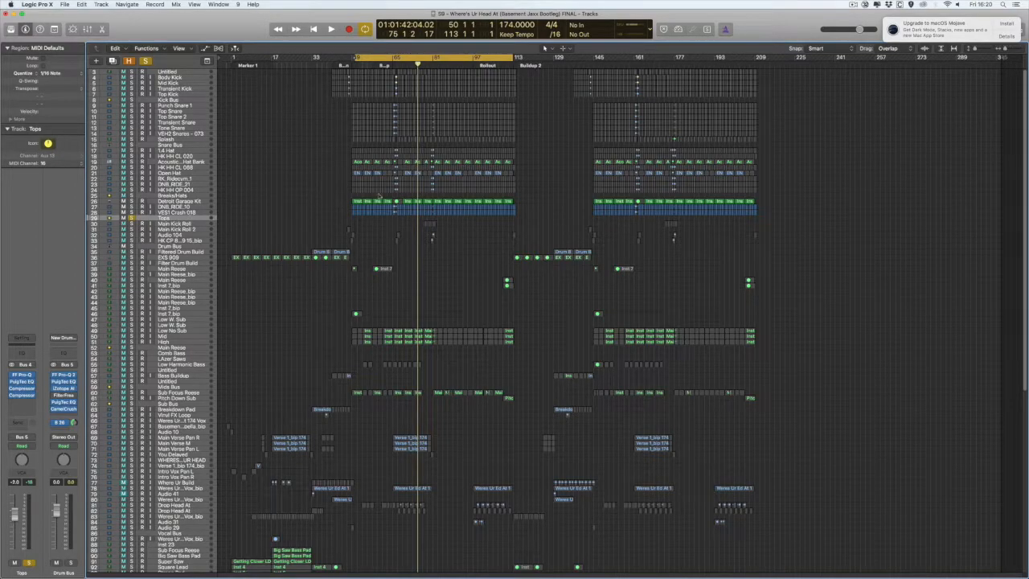
key("space")
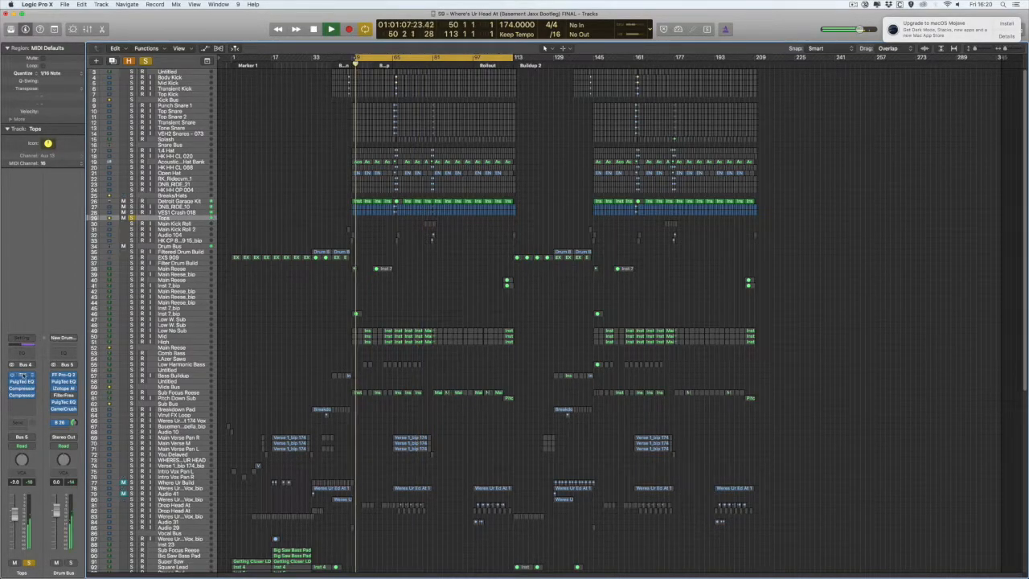
left_click(35, 378)
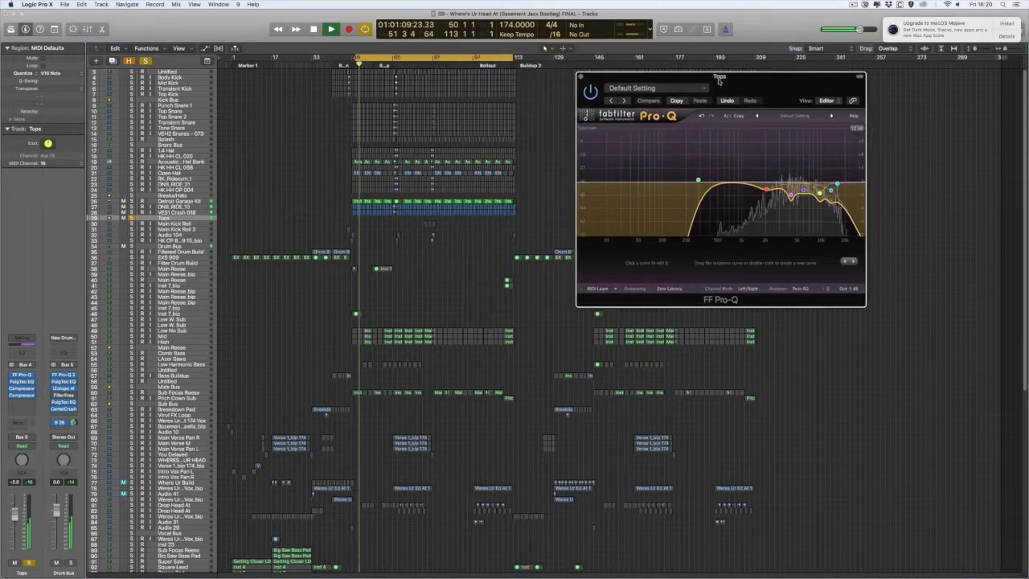
Step: Solo the Detroit Garage Kit track, view its MIDI notes enlarged and in the Piano Roll, and look at its Drum Kit Designer
left_click(191, 208)
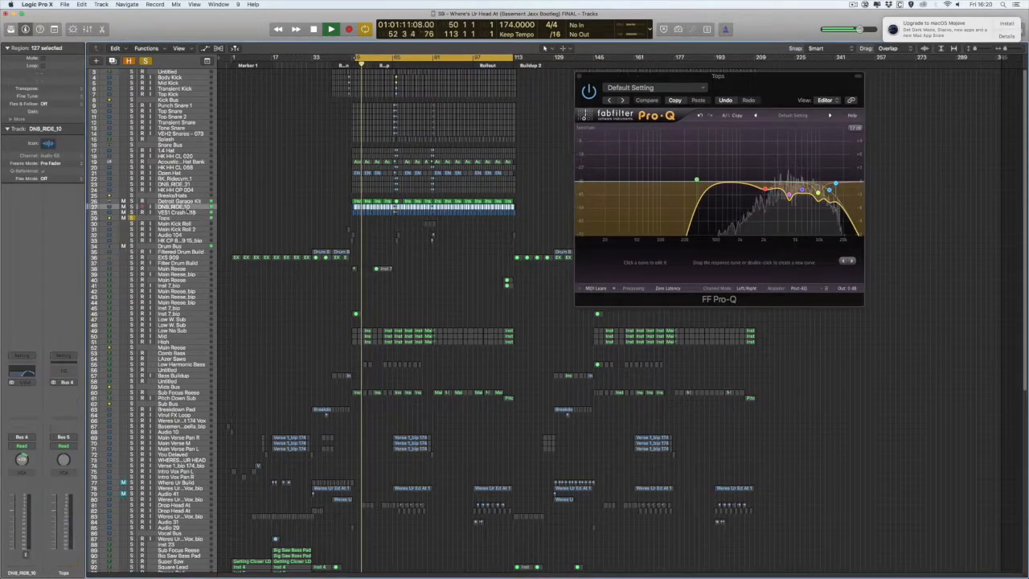
left_click(187, 200)
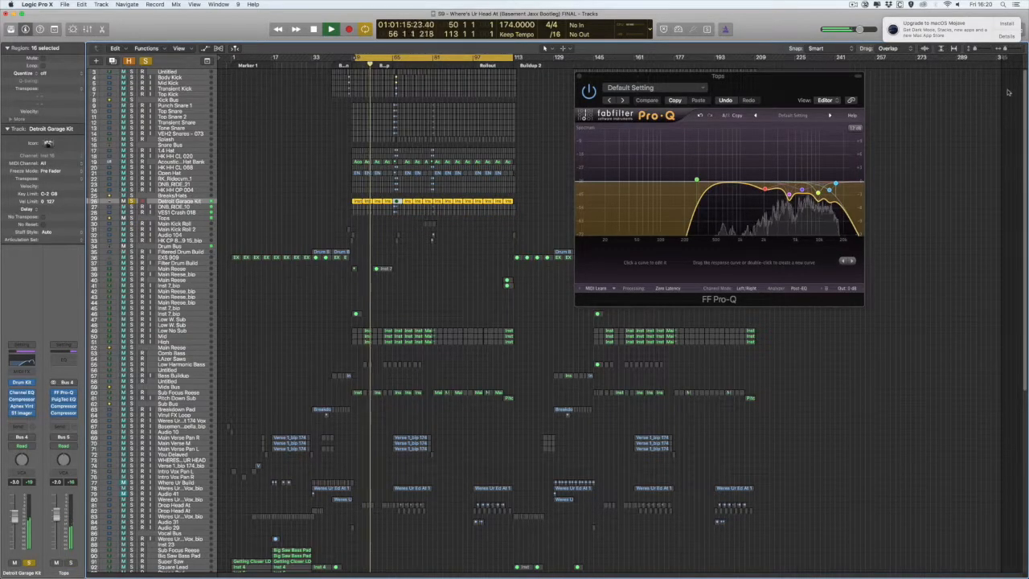
left_click_drag(974, 49, 984, 50)
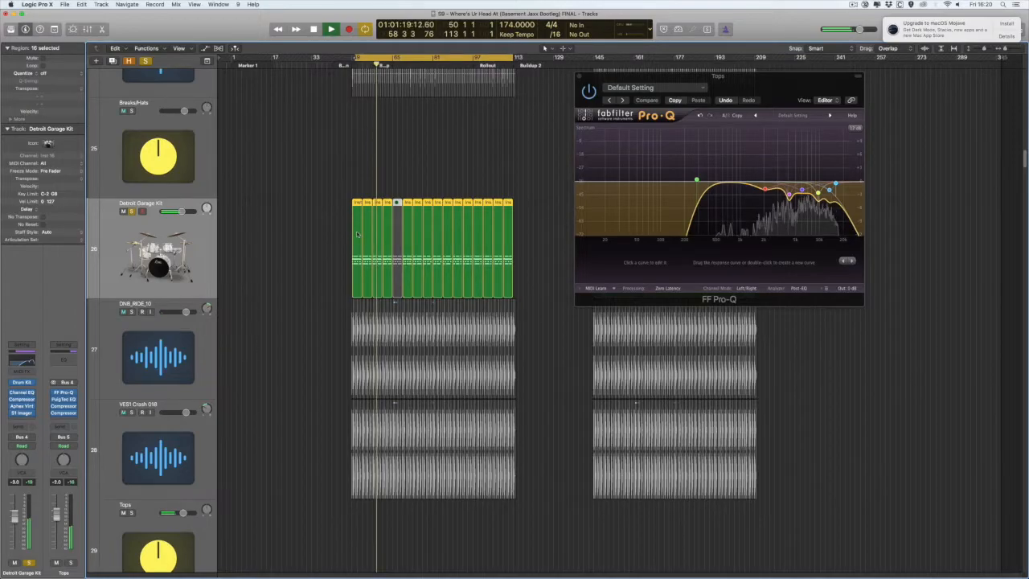
key("e")
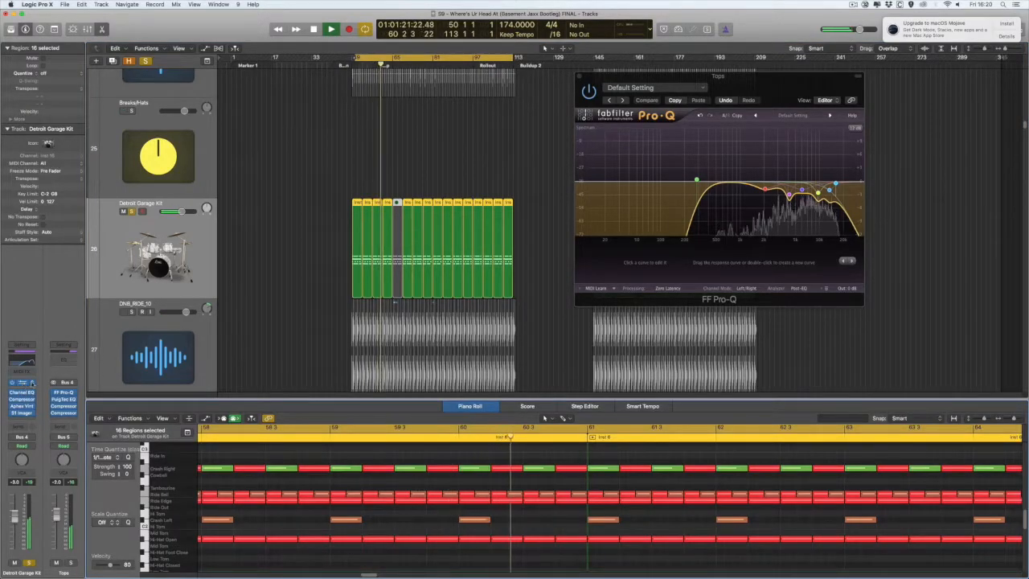
key("e")
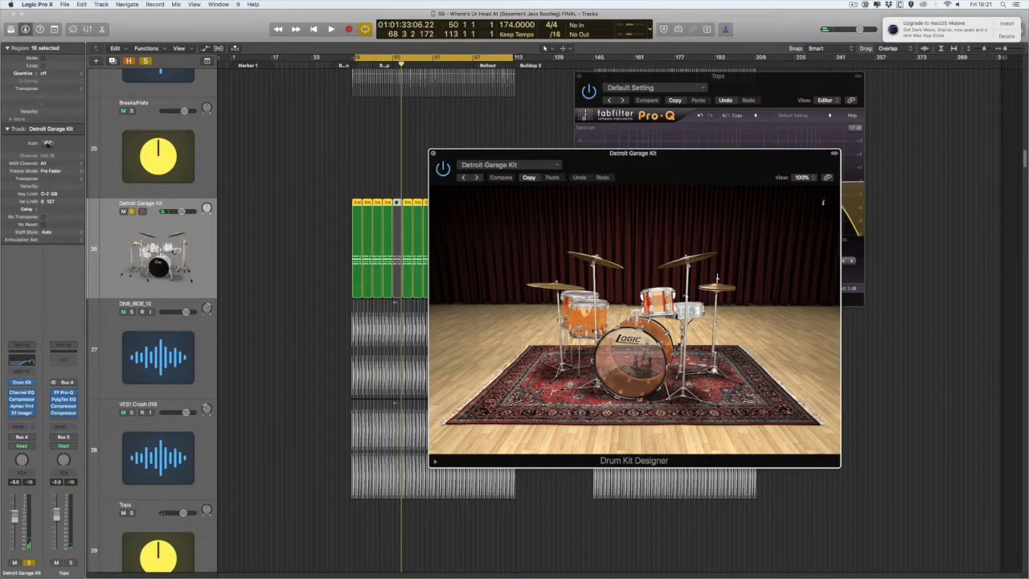
left_click(433, 153)
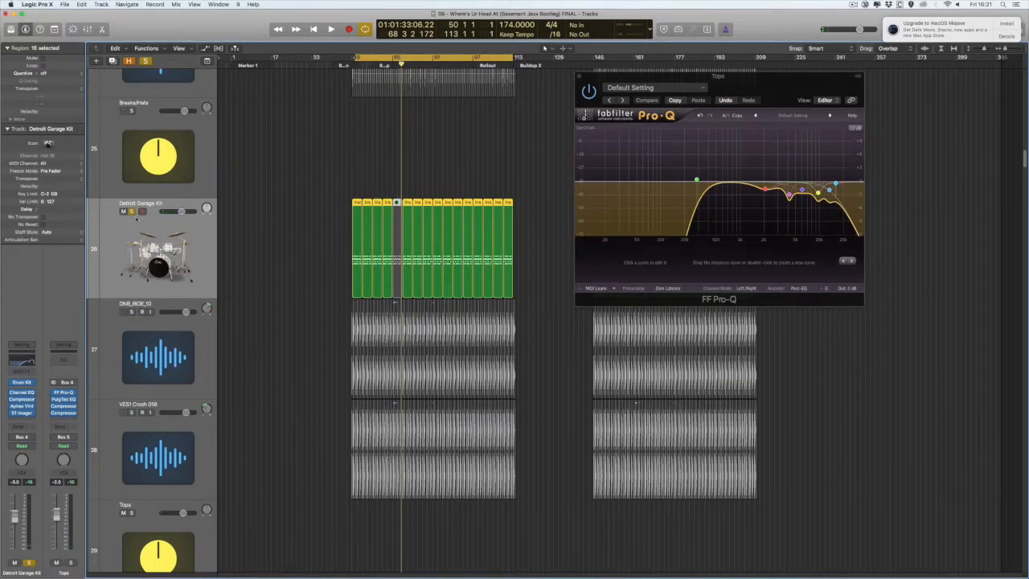
Step: Return to the Tops bus, solo it and listen to it with the FF Pro-Q curve shown
left_click(148, 343)
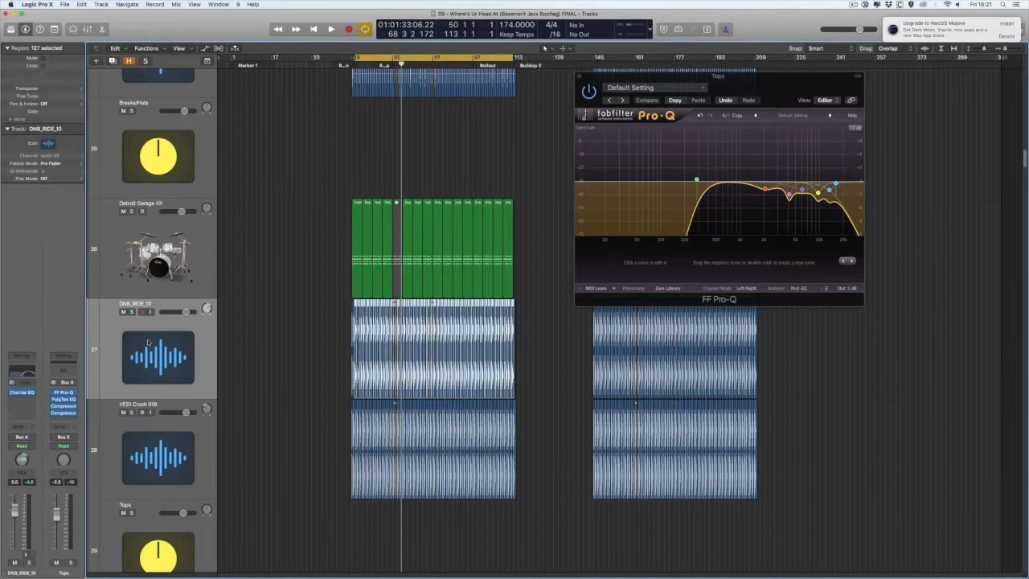
left_click(190, 533)
scroll(124, 498, "down", 1)
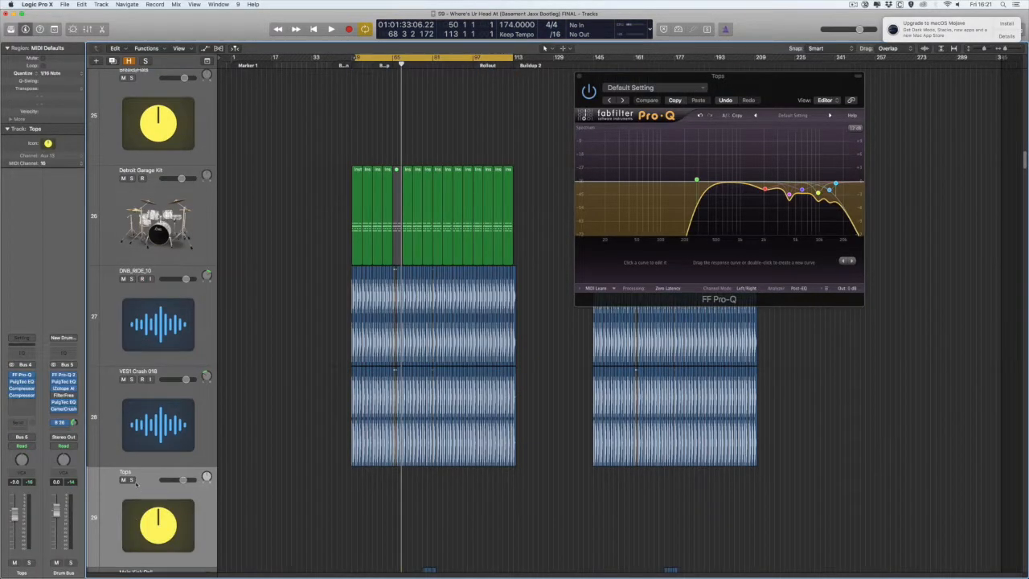
key("space")
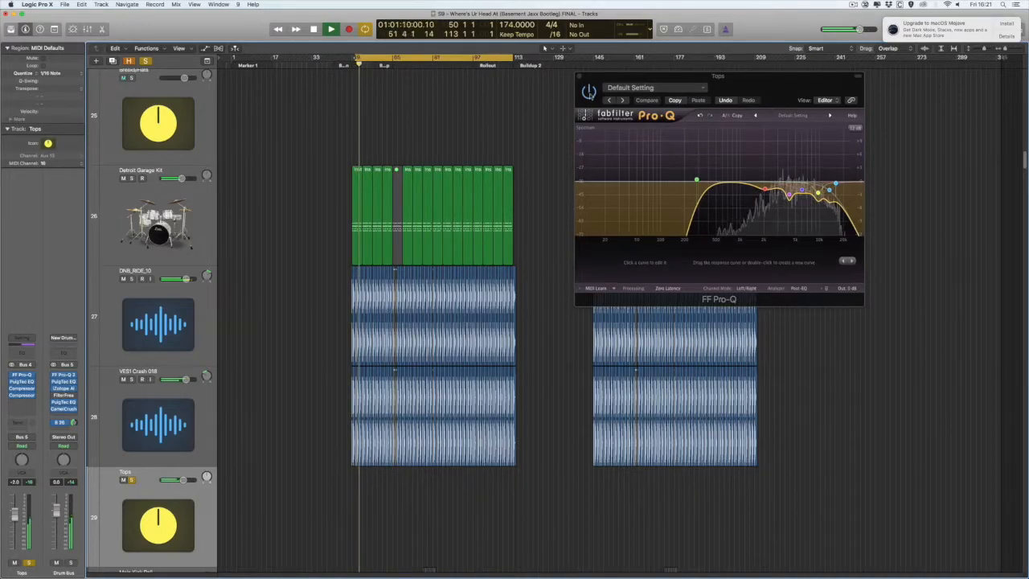
left_click(685, 180)
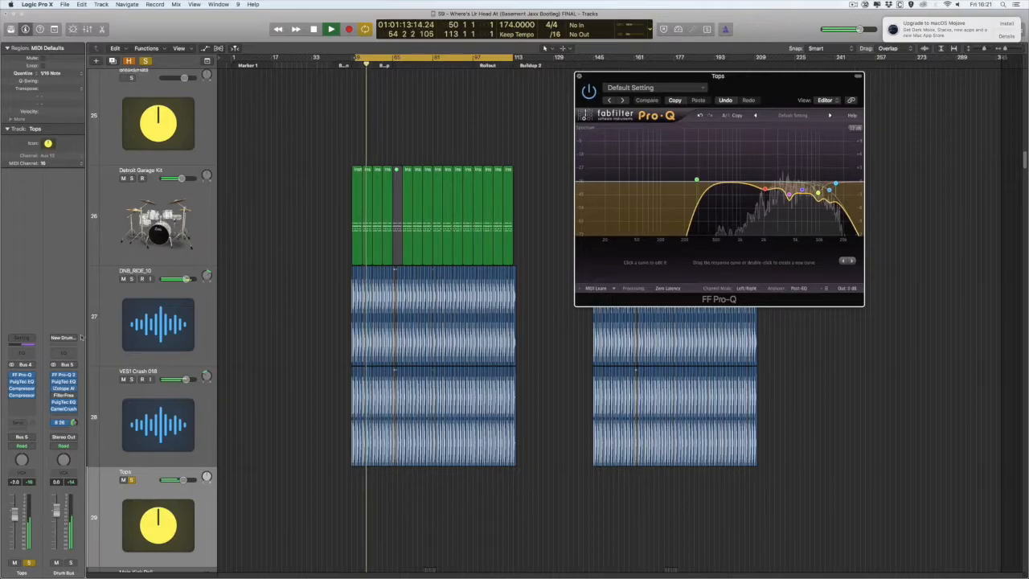
Step: Replace the Pro-Q window with the Tops PuigTec EQP1A, compare it bypassed and active in the full mix, and close it
left_click(579, 75)
left_click(22, 381)
left_click_drag(604, 194, 647, 115)
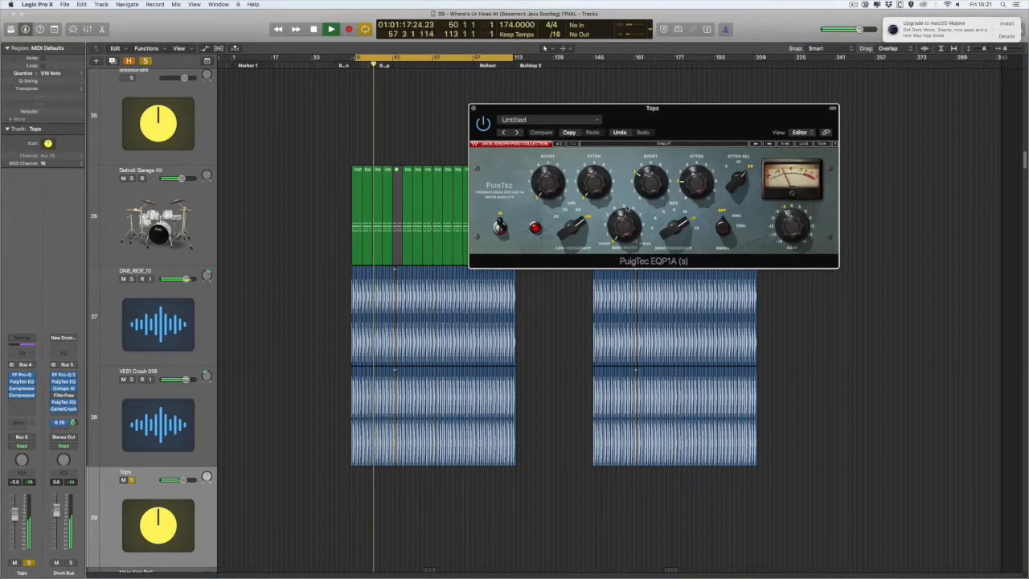
left_click(133, 481)
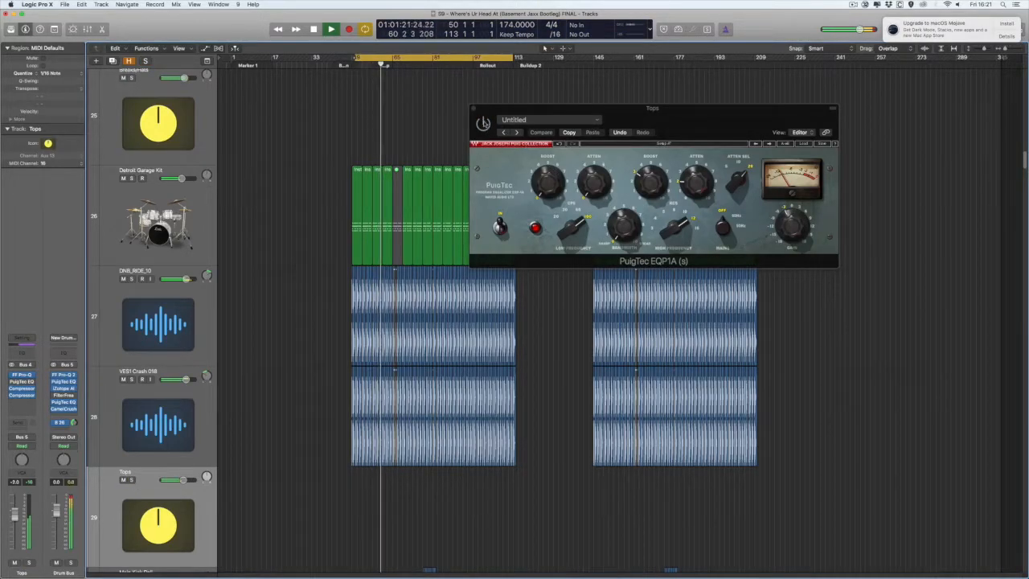
left_click(480, 121)
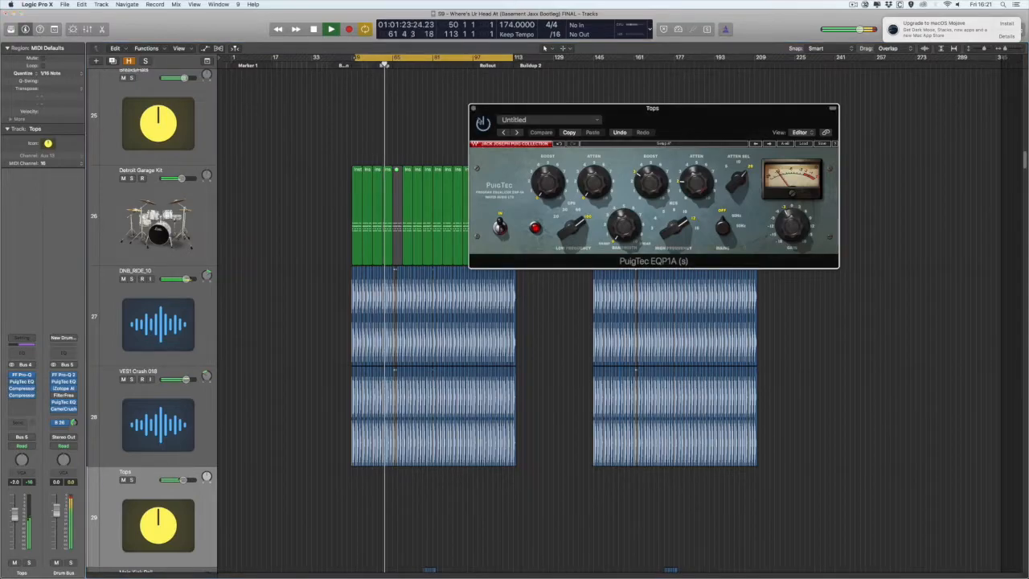
key("space")
key("super+w")
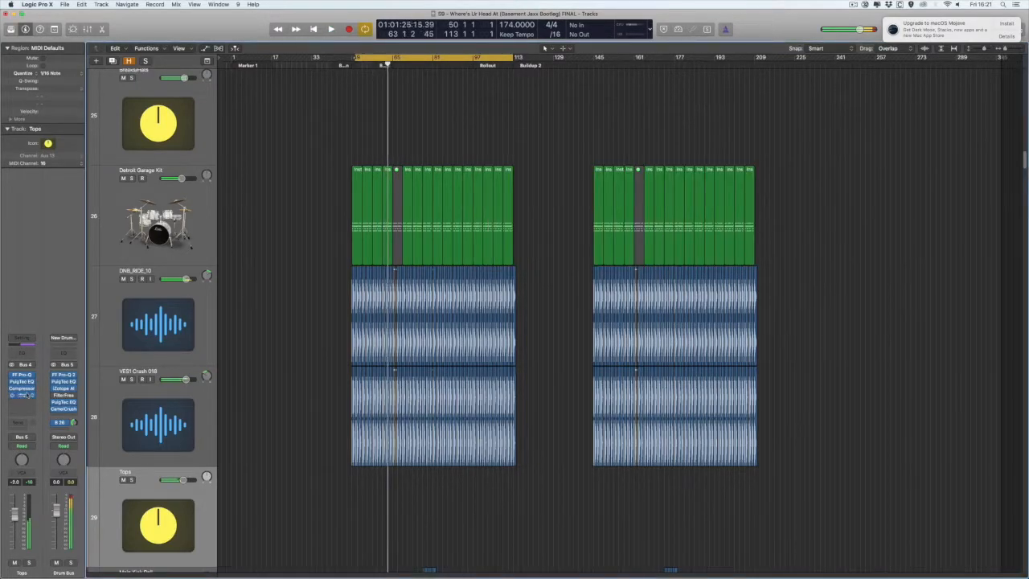
Step: Show the Tops bus's Studio VCA Compressor, try a higher Mix with Tops soloed, and compare the compressor bypassed and active
left_click(22, 393)
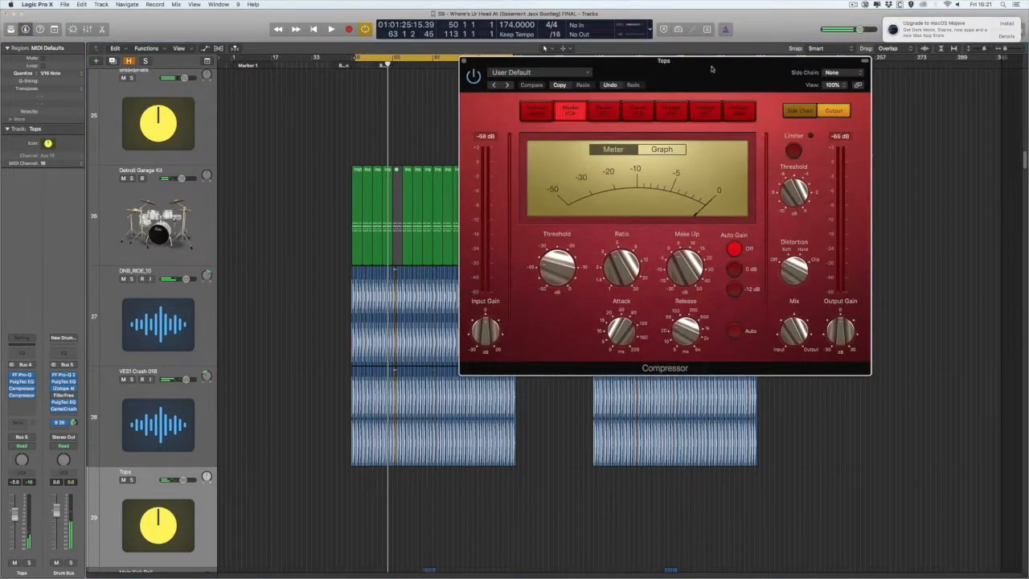
left_click_drag(711, 68, 648, 110)
key("space")
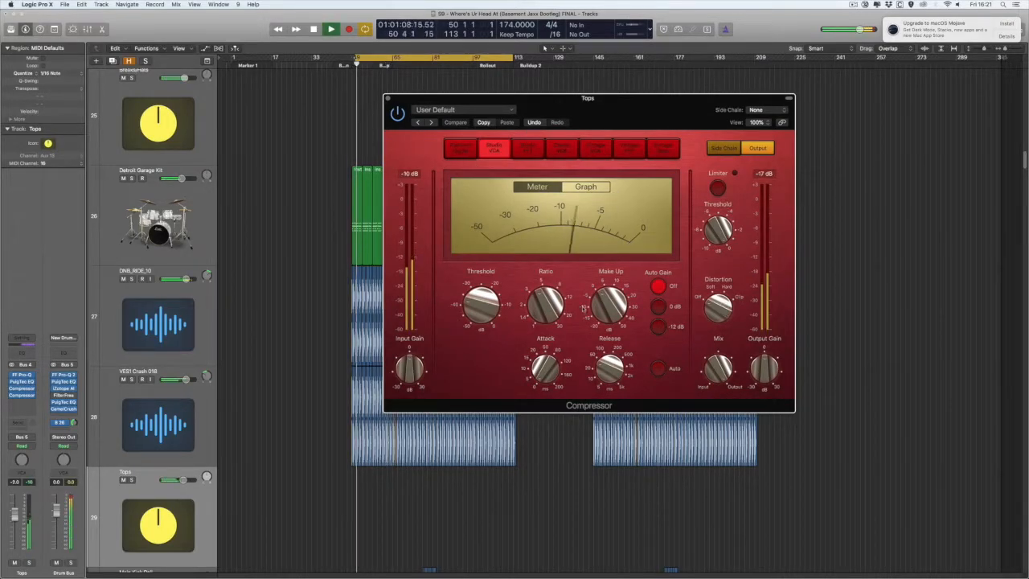
key("s")
left_click_drag(718, 368, 737, 238)
left_click(397, 112)
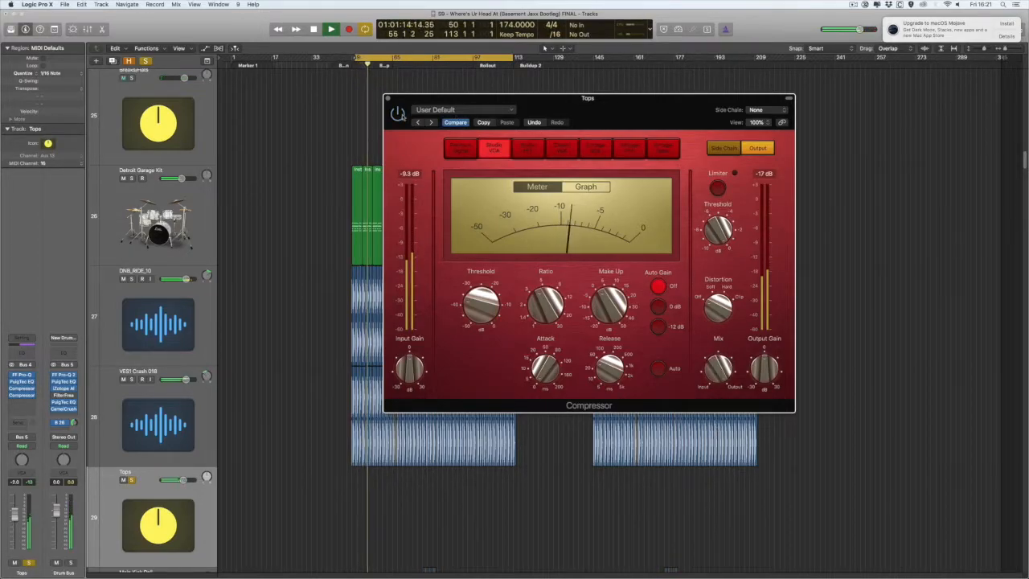
left_click(397, 112)
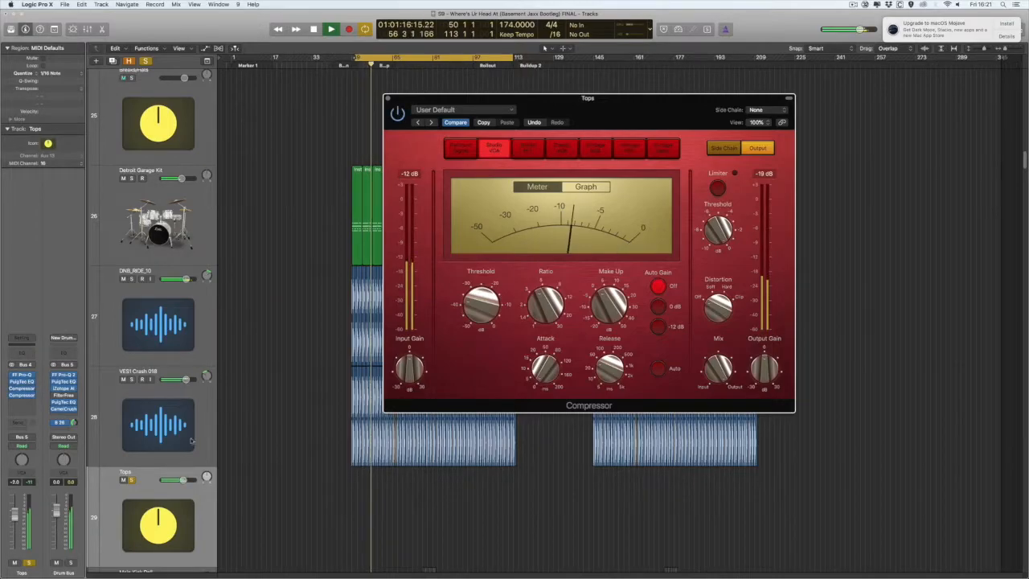
Step: Show the Tops Compressor side-chained to Bus 1, close the Studio VCA one, listen unsoloed and bring the Drum Bus into view
key("s")
left_click(21, 394)
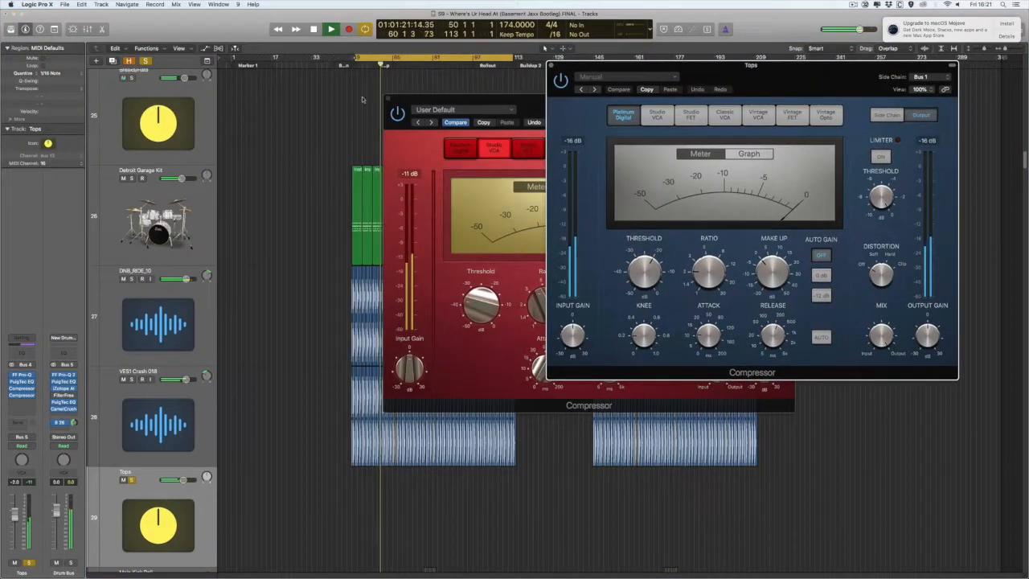
left_click(386, 100)
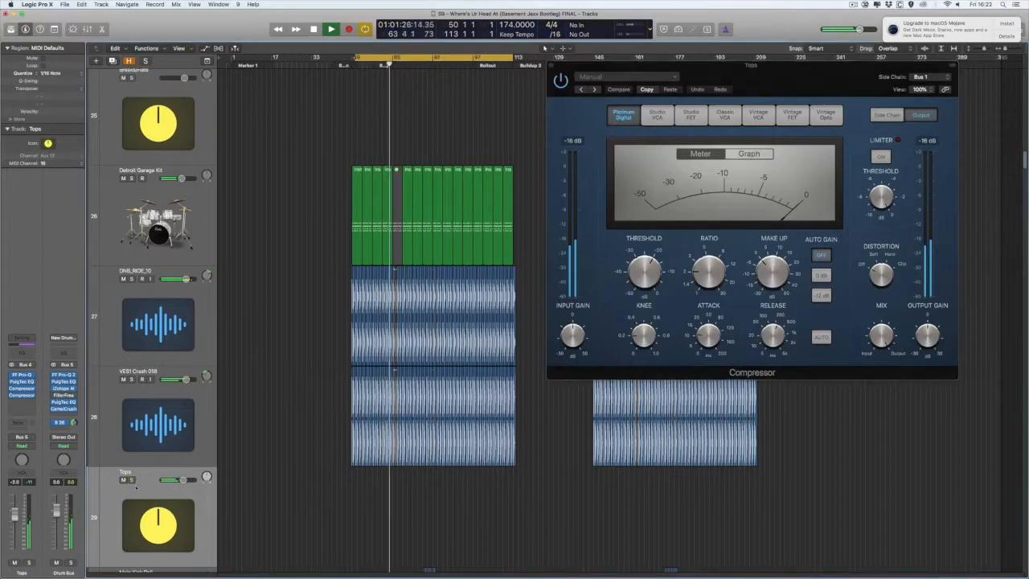
scroll(434, 321, "down", 3)
scroll(434, 321, "down", 10)
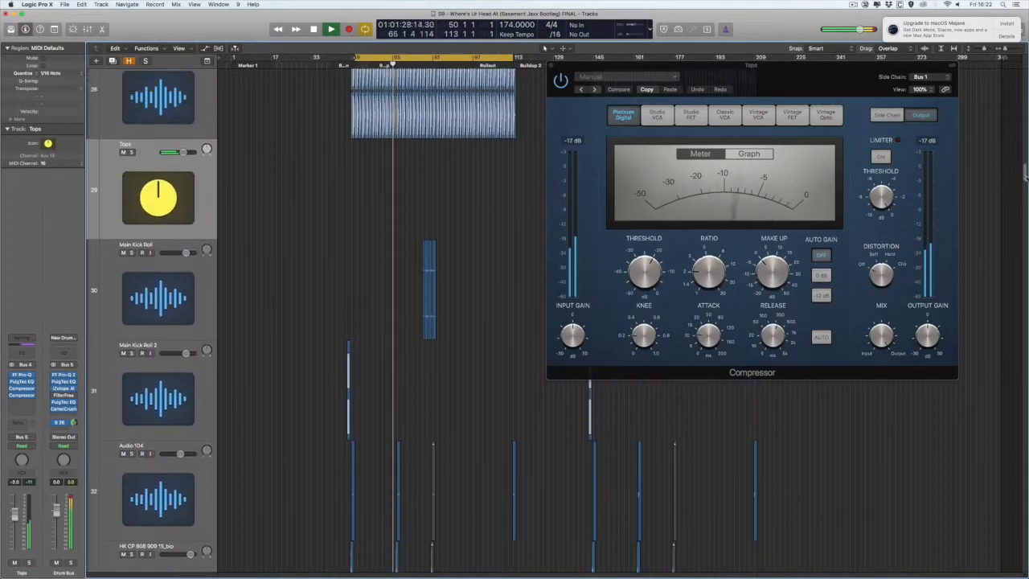
left_click(595, 66)
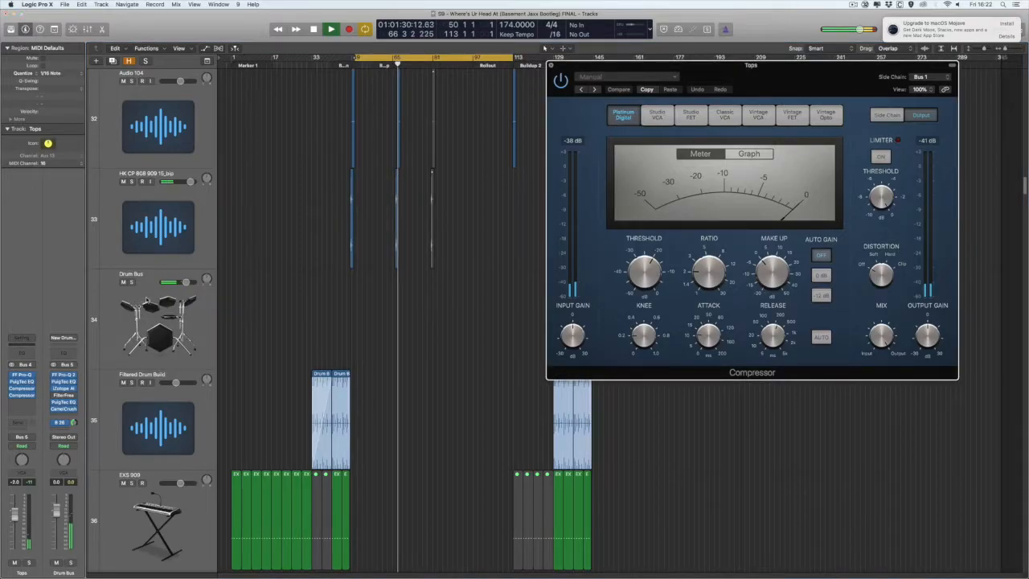
Step: Select the Drum Bus, listen to it soloed, and take it out of solo
left_click(132, 282)
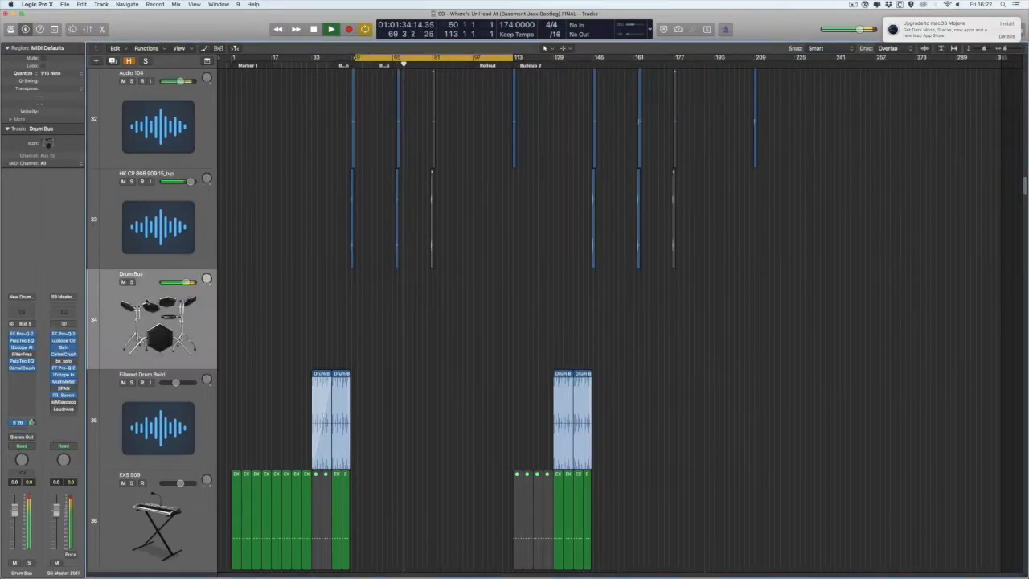
left_click(131, 282)
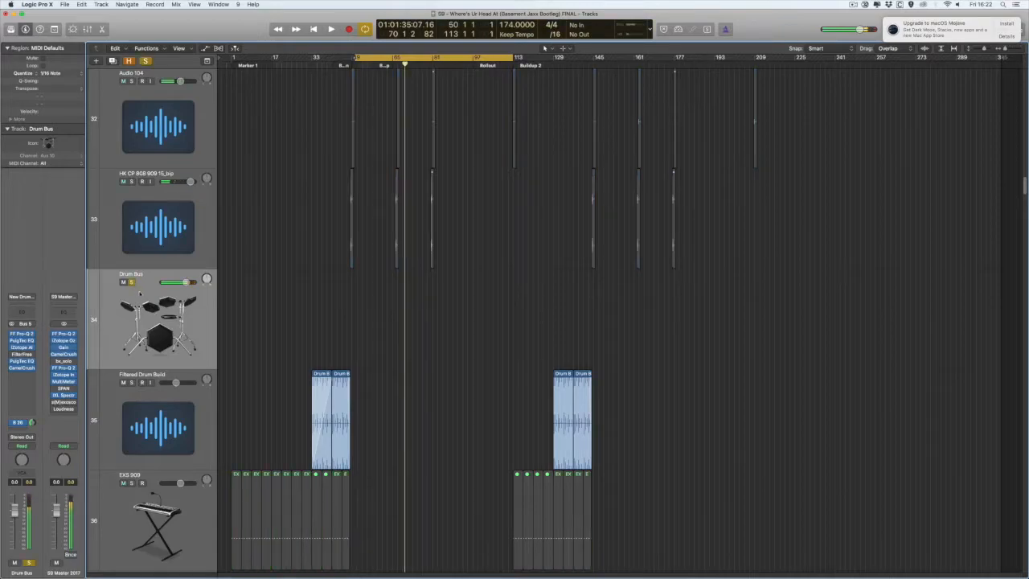
scroll(142, 341, "up", 2)
left_click(132, 349)
Step: Find the Splash snare layer, listen to it soloed, and show its Bus 13 send to the Drum Verb channel
scroll(161, 338, "up", 8)
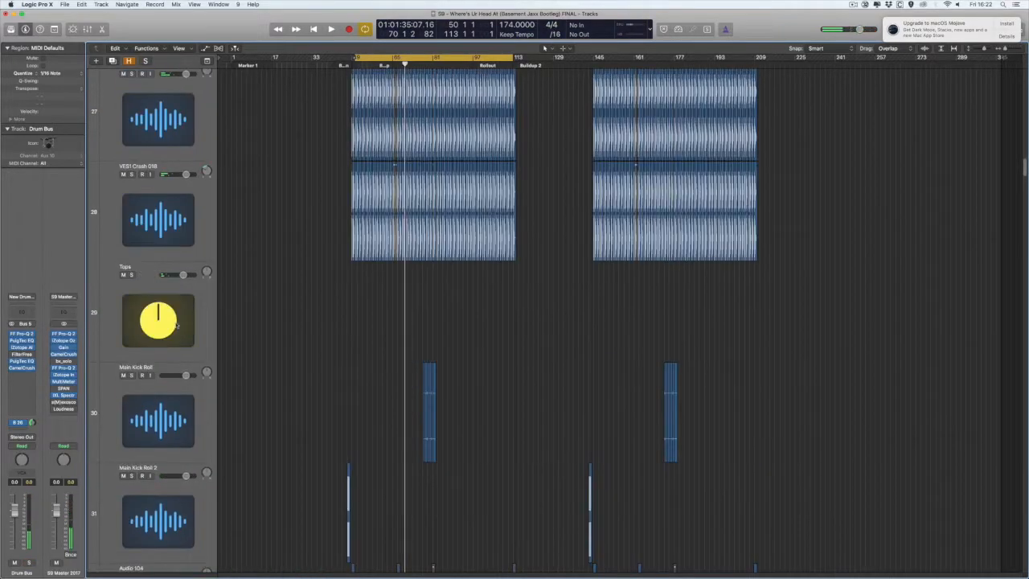
scroll(147, 361, "up", 20)
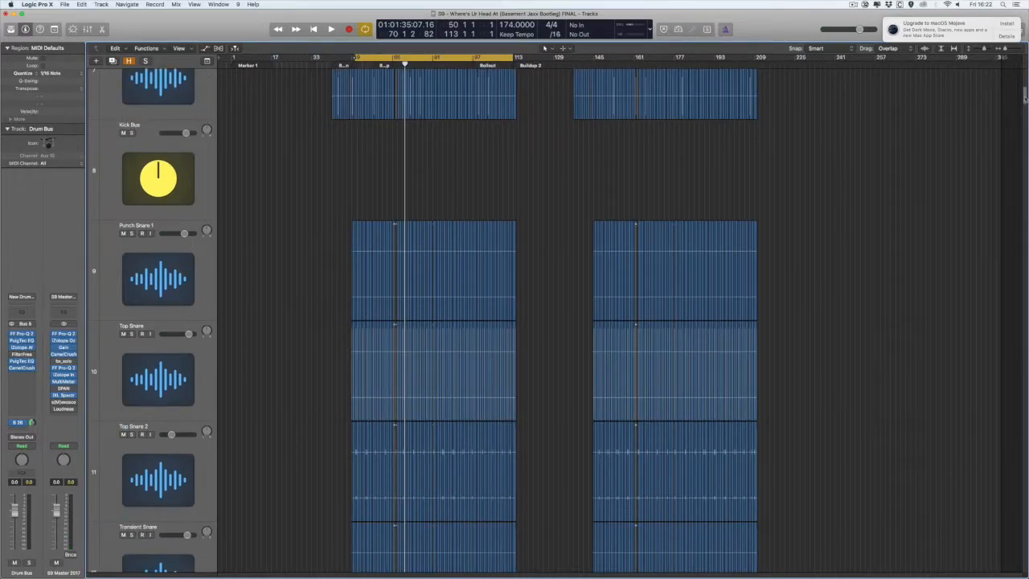
scroll(233, 392, "down", 7)
left_click(132, 335)
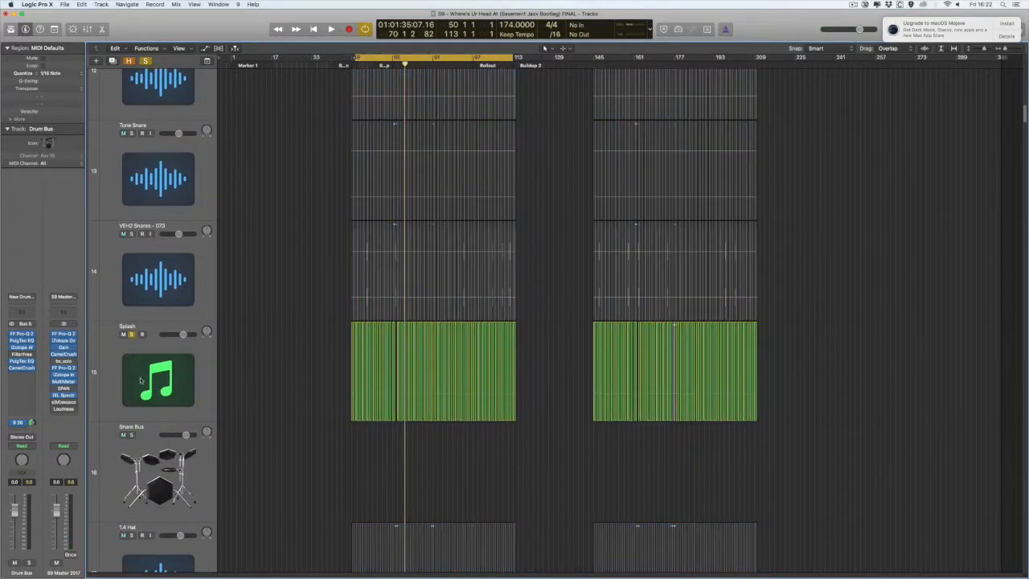
left_click(139, 381)
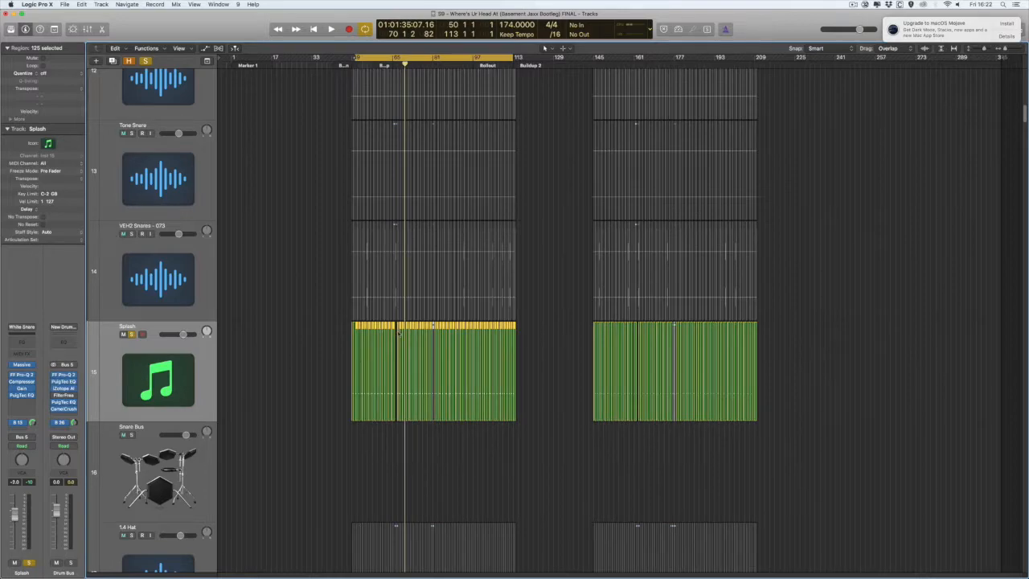
key("space")
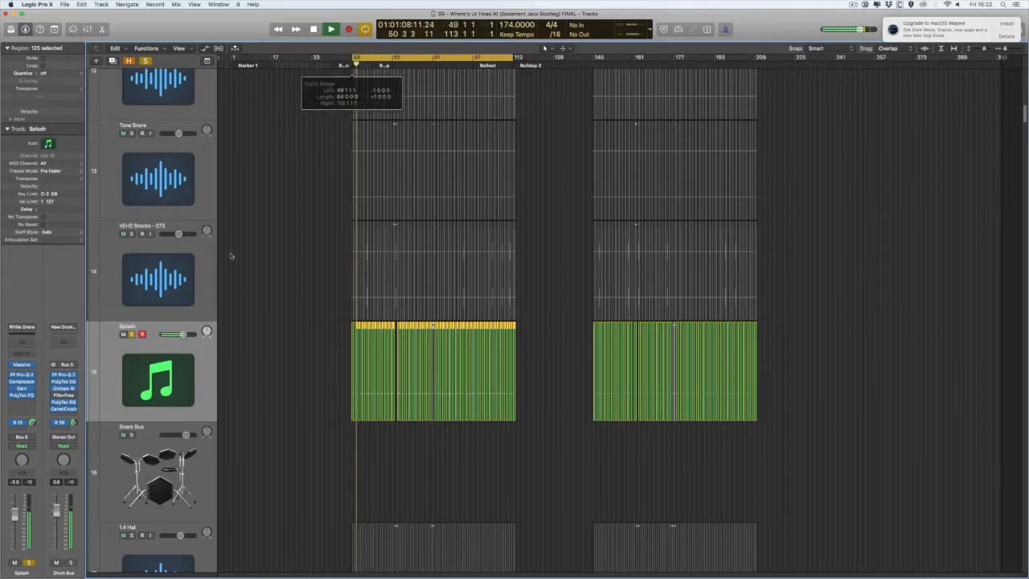
left_click(132, 435)
left_click(132, 434)
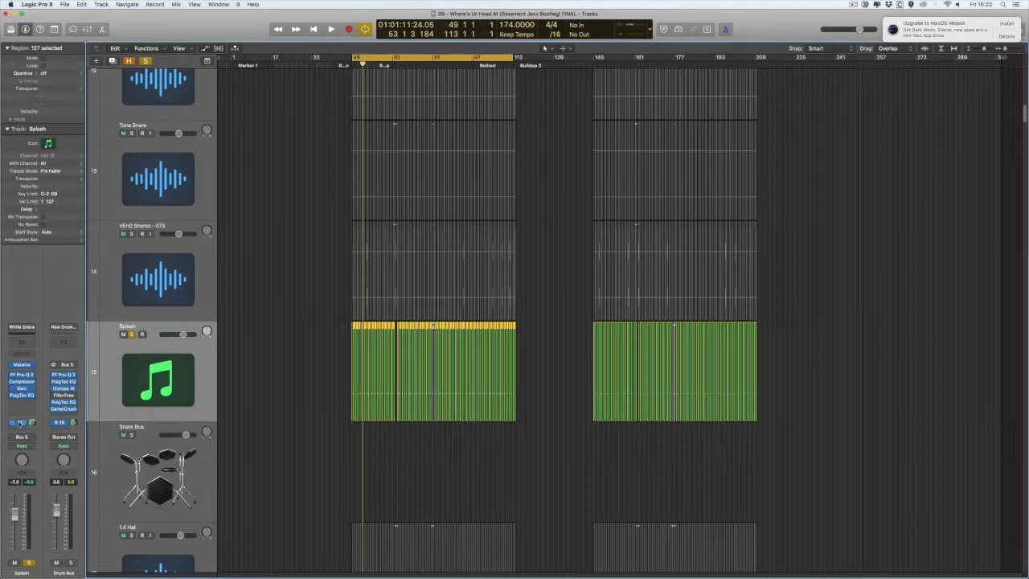
left_click(20, 422)
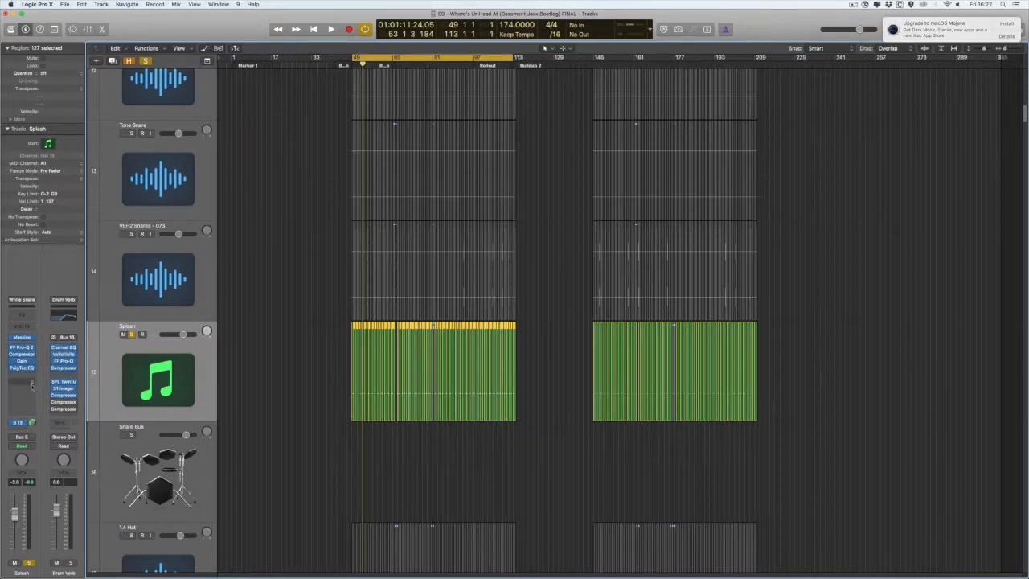
Step: Compare the Splash track muted and active, with the Snare Bus soloed and in the full mix
left_click(135, 439)
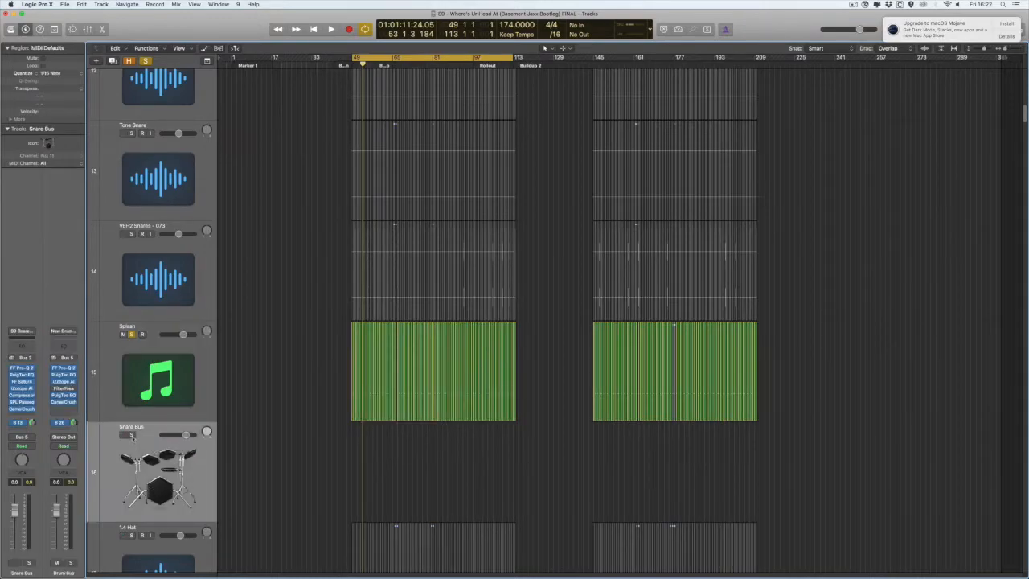
key("space")
left_click(132, 435)
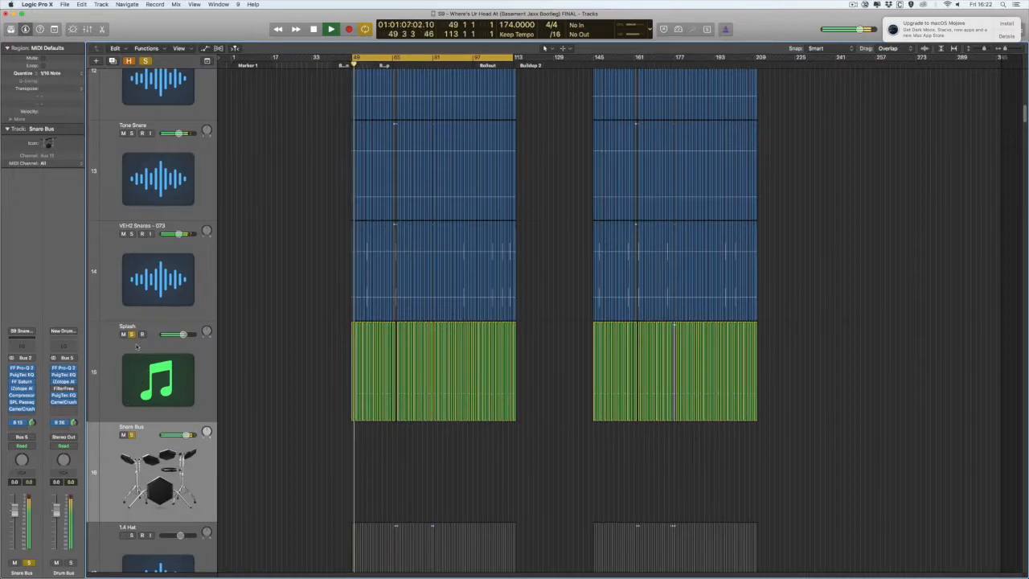
left_click(123, 335)
left_click(123, 335)
left_click(132, 435)
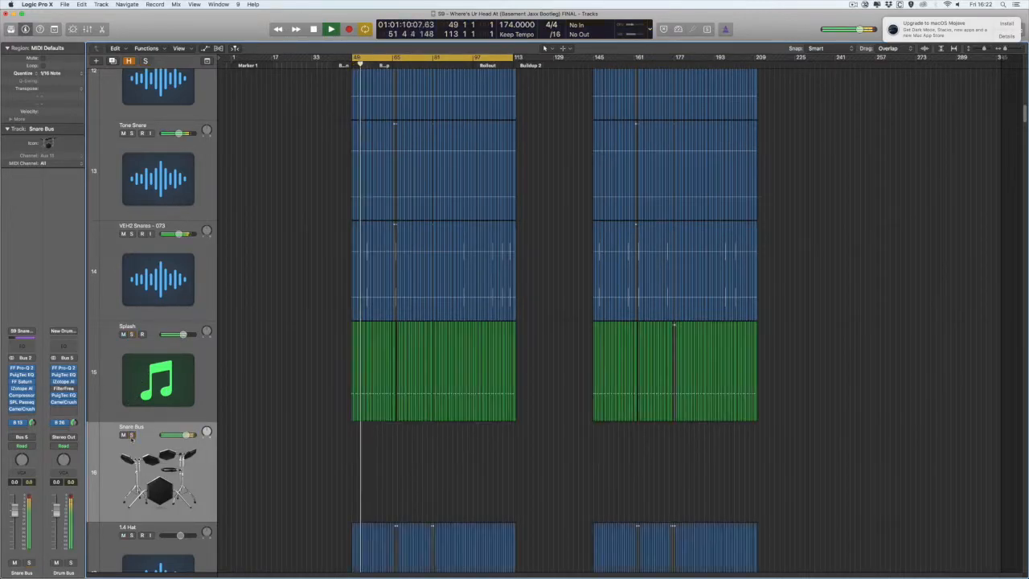
left_click(123, 335)
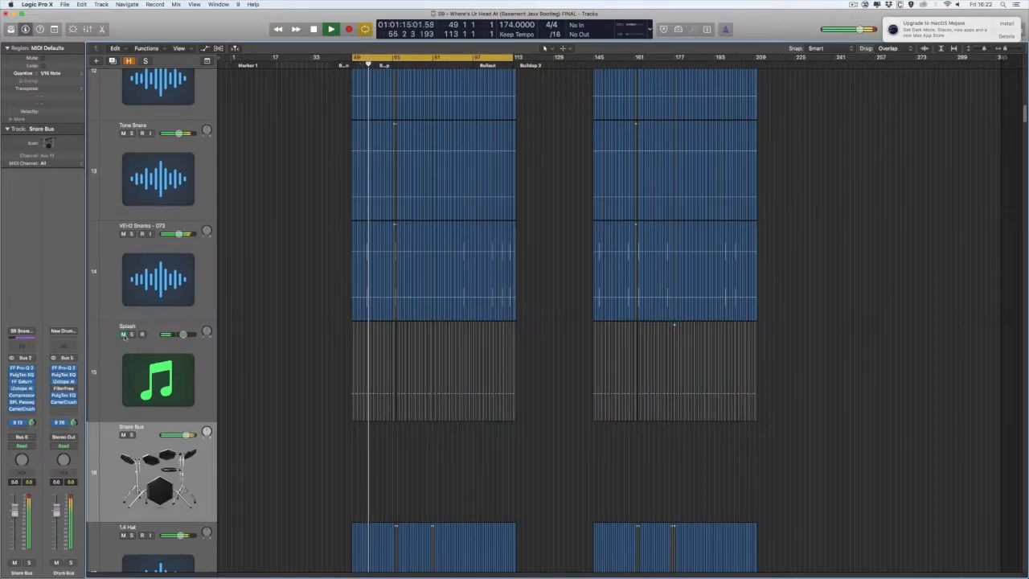
left_click(123, 334)
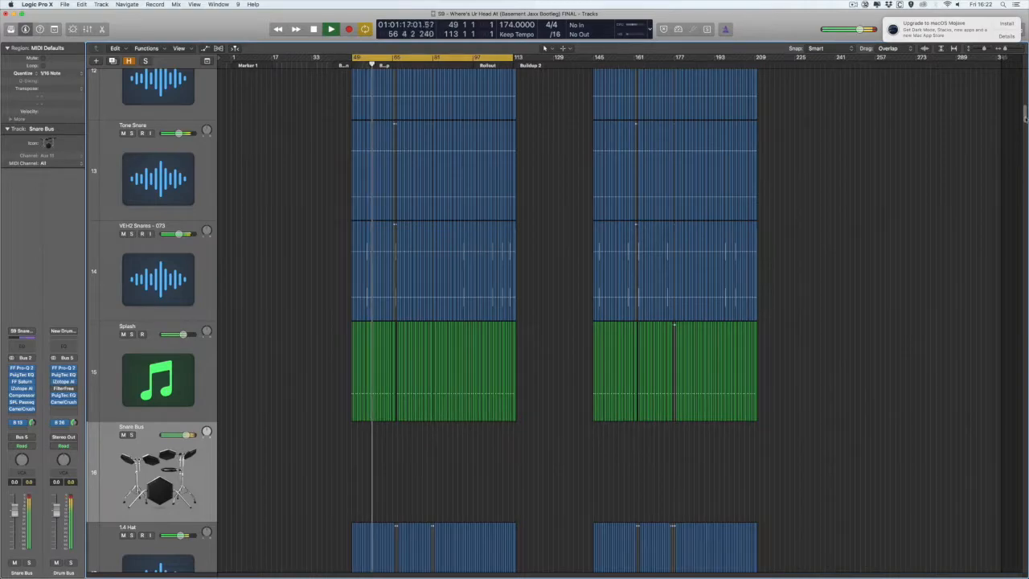
Step: Return to the Drum Bus, listen to it soloed, and select it to show its plug-in chain
scroll(929, 213, "down", 15)
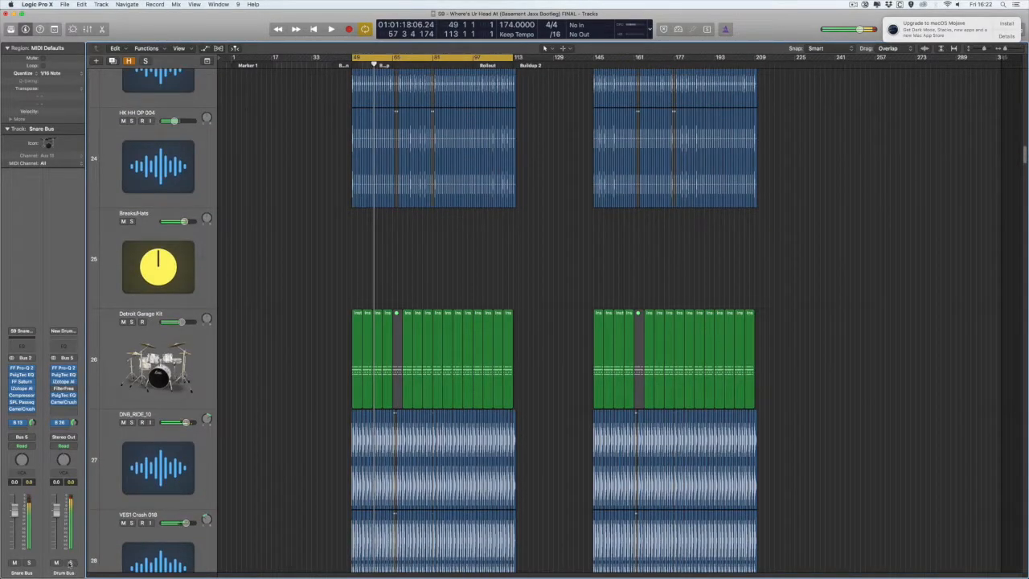
scroll(930, 214, "down", 14)
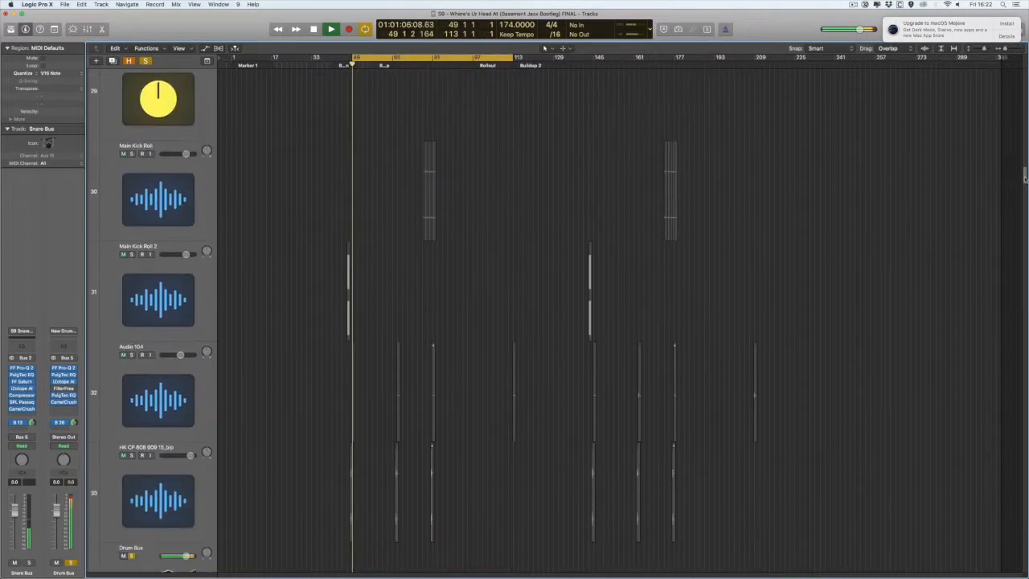
left_click_drag(1025, 202, 1025, 169)
scroll(441, 255, "down", 7)
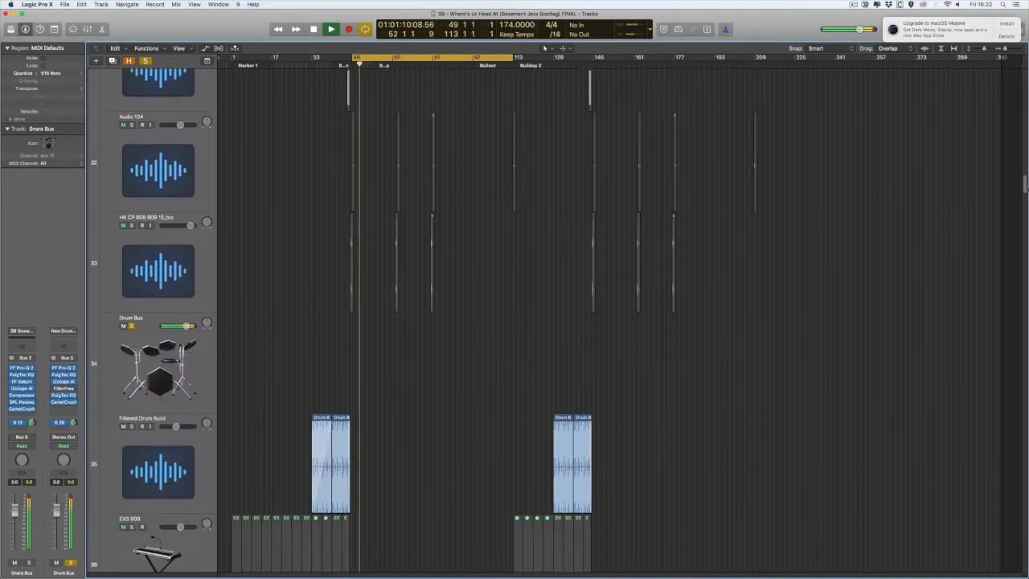
left_click(184, 256)
key("space")
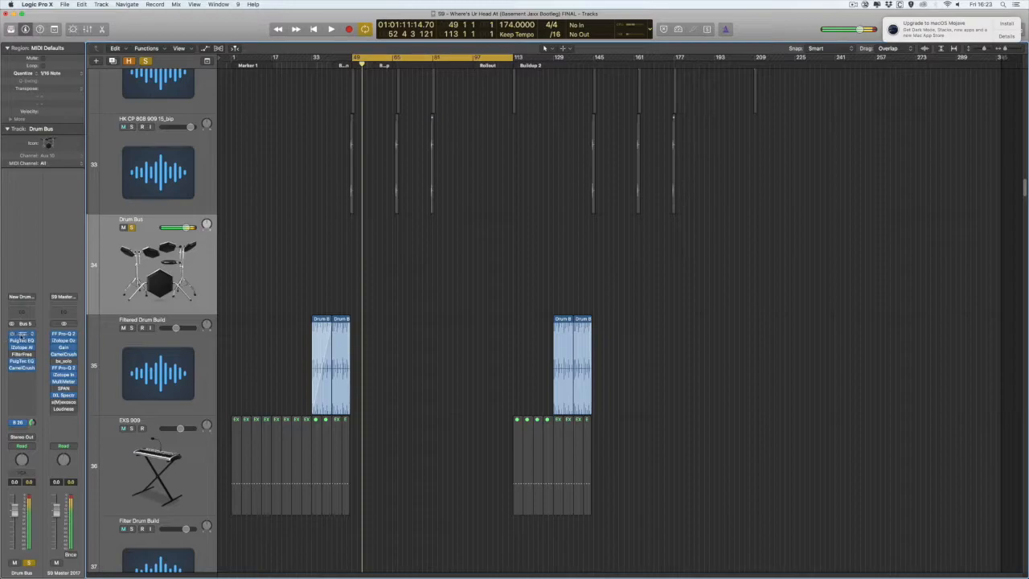
Step: Show the Drum Bus FF Pro-Q 2 curve and compare its 67 Hz boost active and bypassed with the bus soloed
left_click_drag(317, 36, 751, 103)
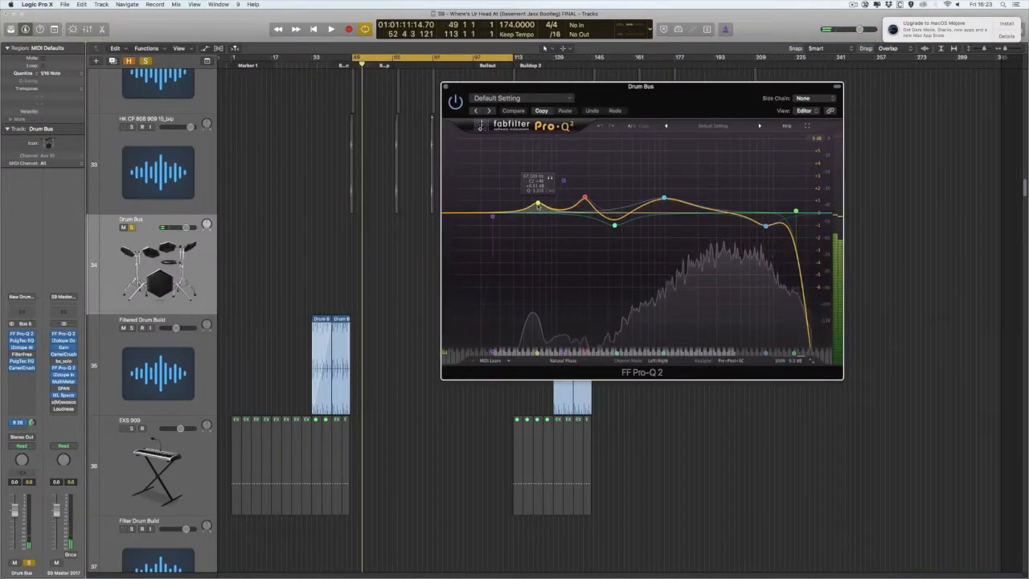
key("space")
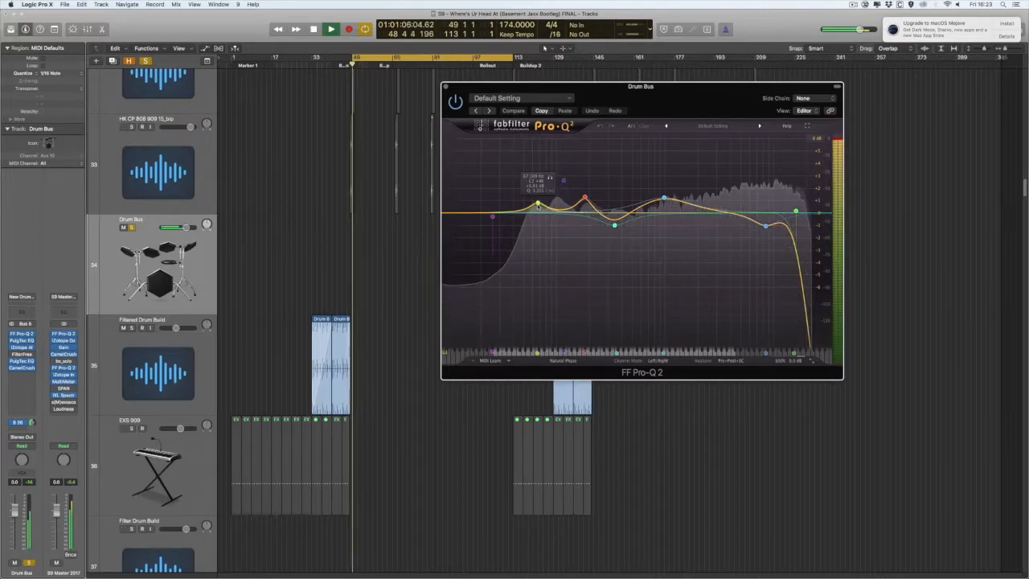
left_click(538, 206)
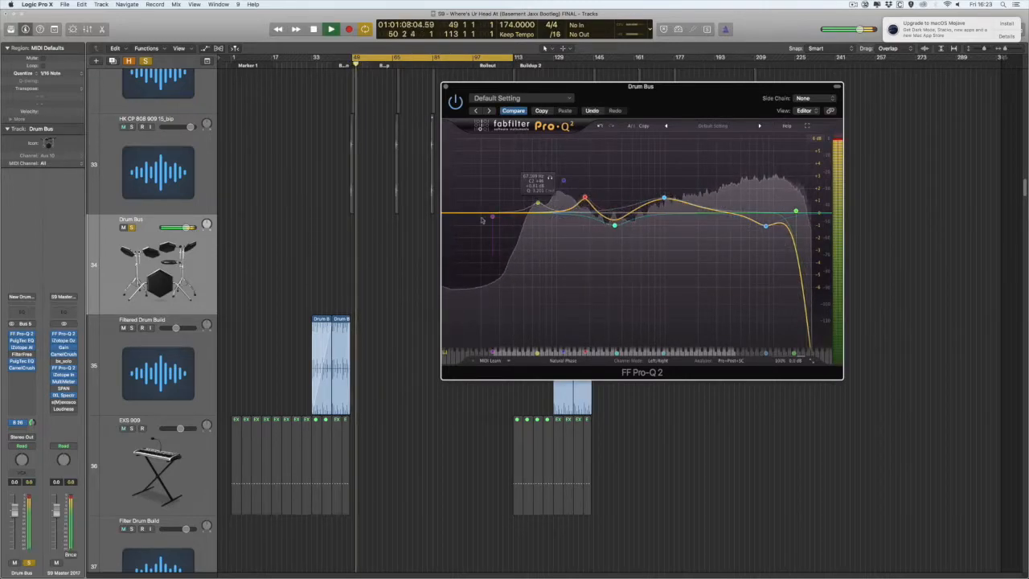
key("space")
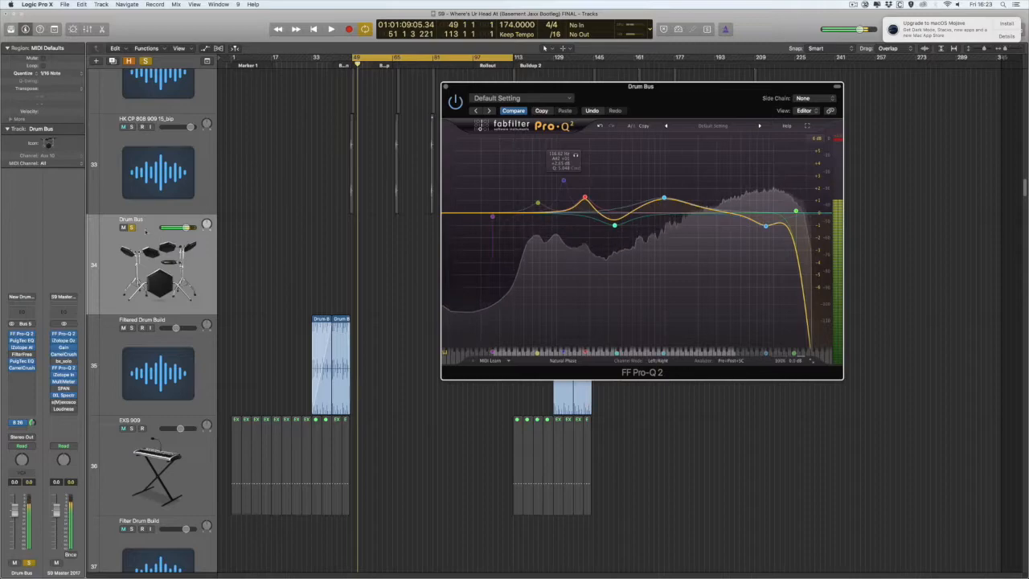
Step: Unsolo the Drum Bus and listen to the full mix while switching the 67 Hz boost back on
left_click(132, 228)
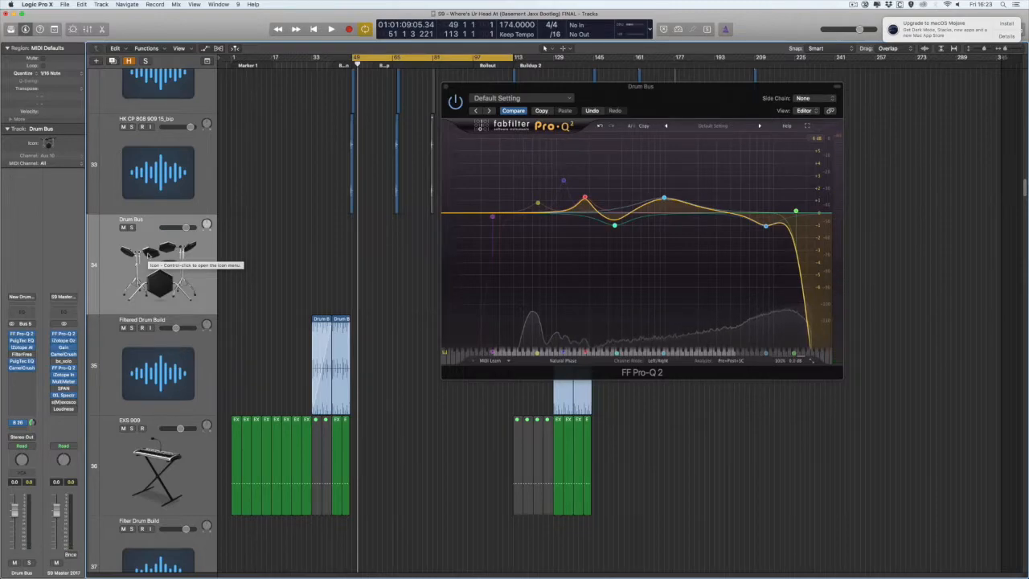
key("space")
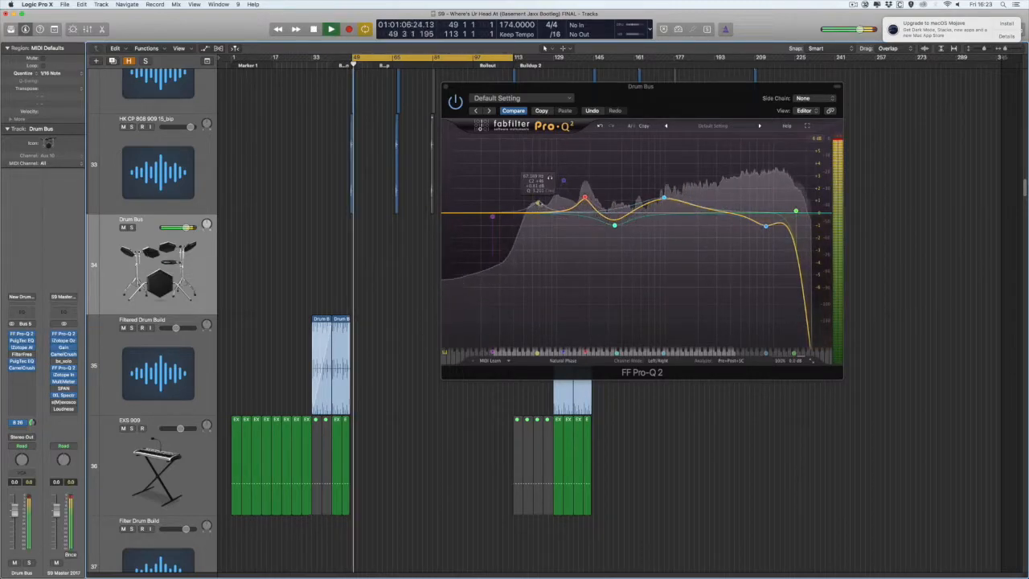
left_click(537, 204)
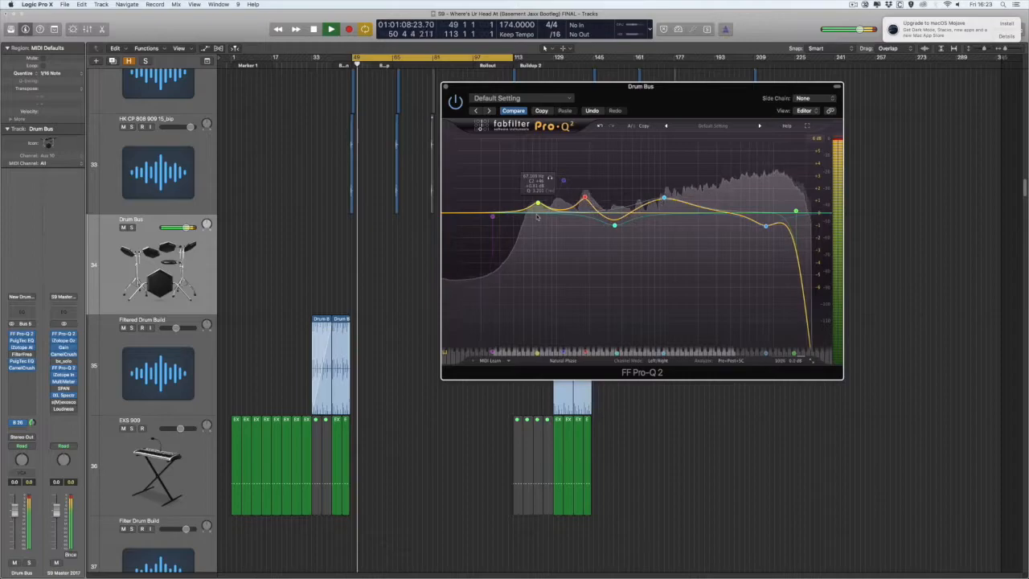
key("F11")
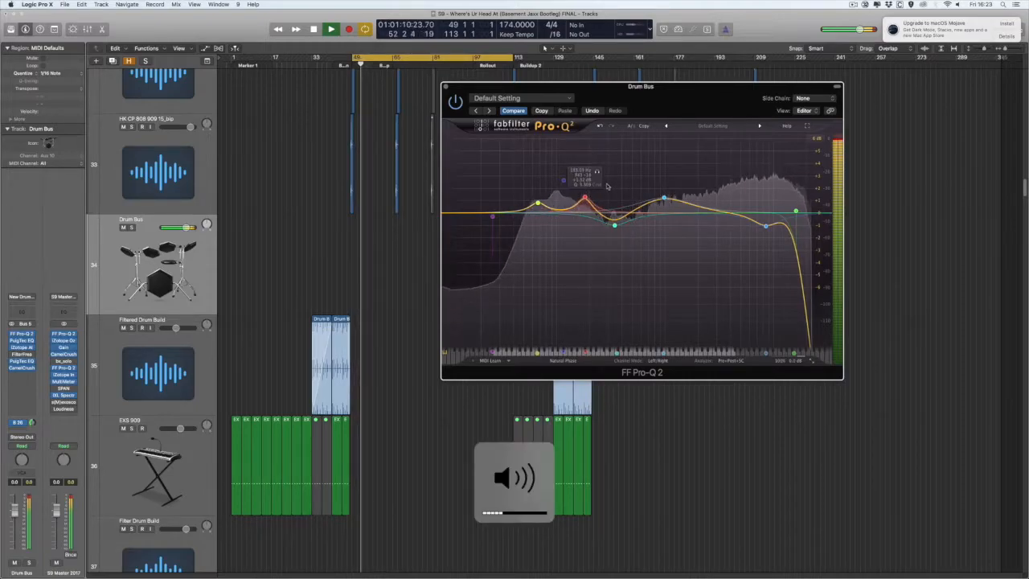
key("space")
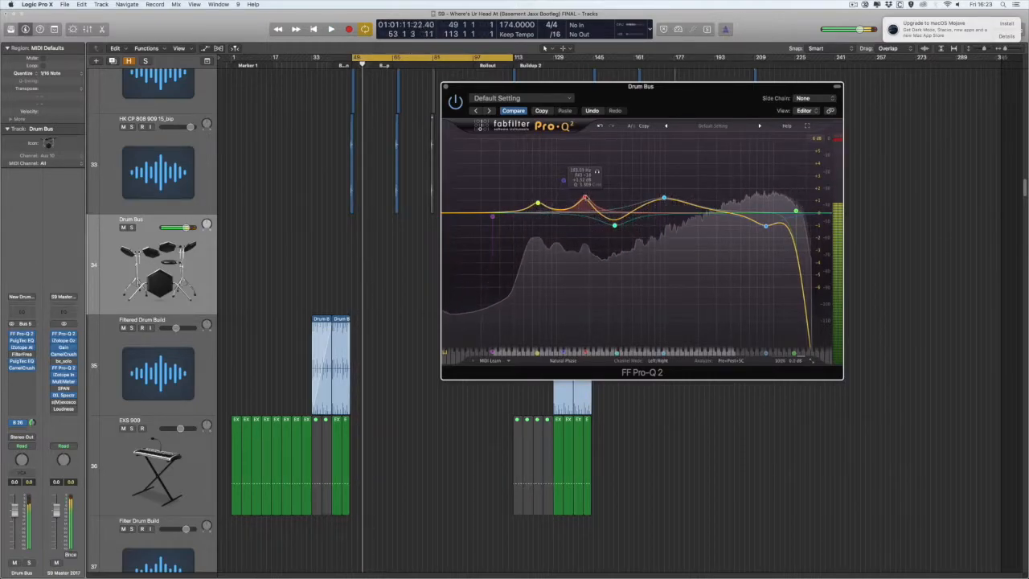
Step: Compare the Drum Bus EQ's mid boost near 1 kHz active and bypassed in the full mix
key("space")
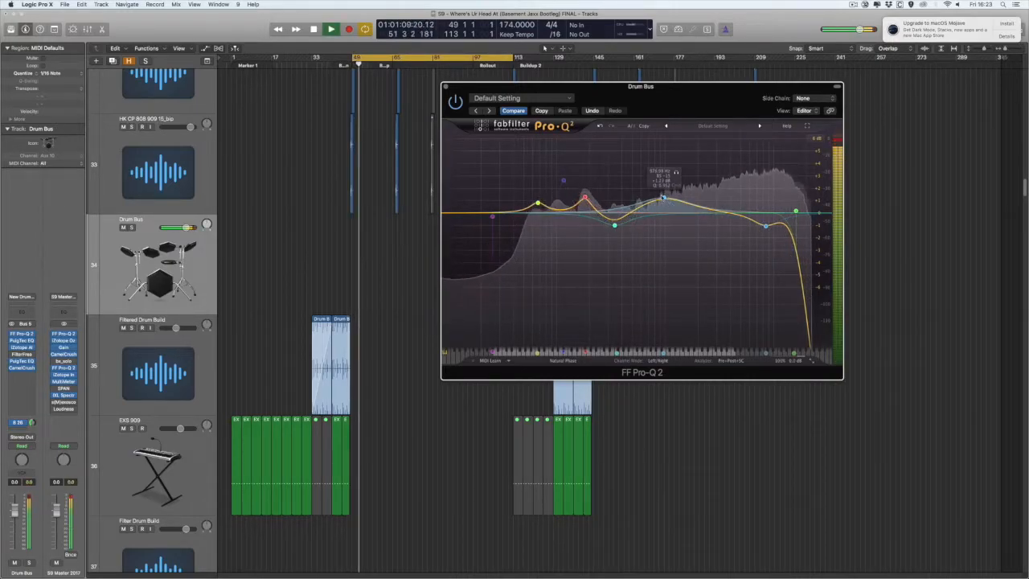
left_click(663, 197, "alt")
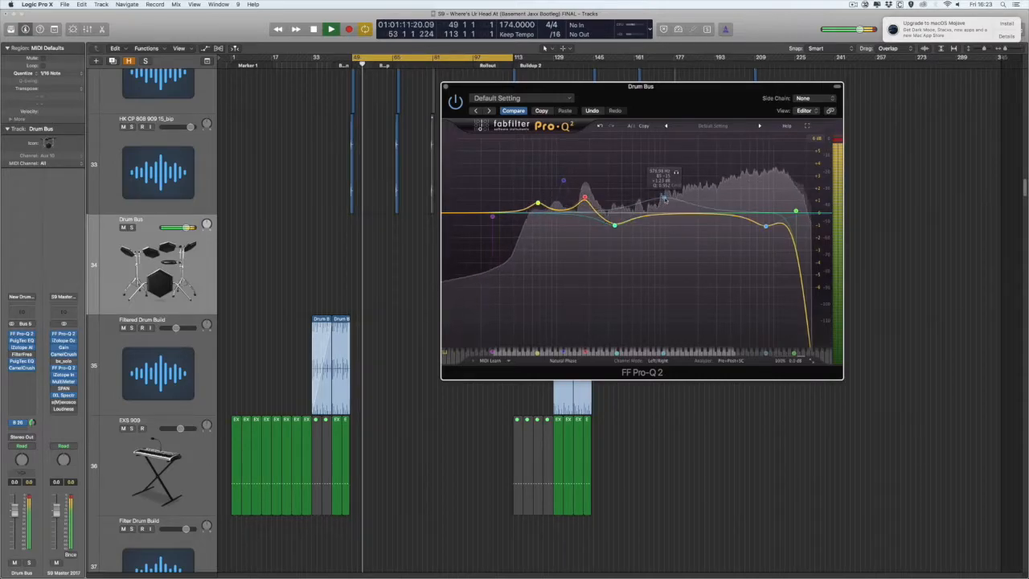
key("space")
left_click(663, 198, "alt")
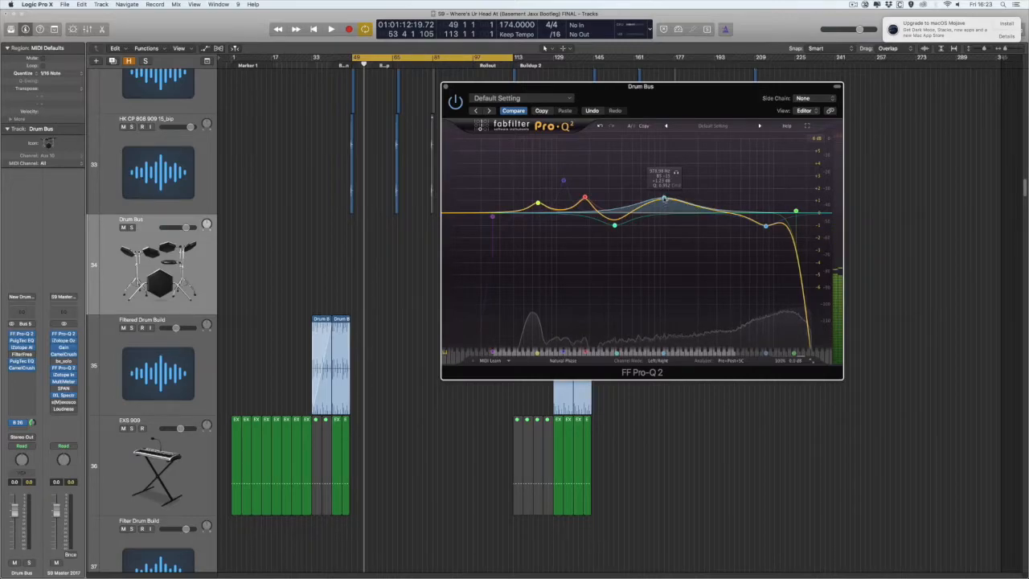
Step: Try the Drum Bus EQ's mid band near 1 kHz as a cut with a different Q, and return it to a boost
left_click_drag(664, 197, 666, 229)
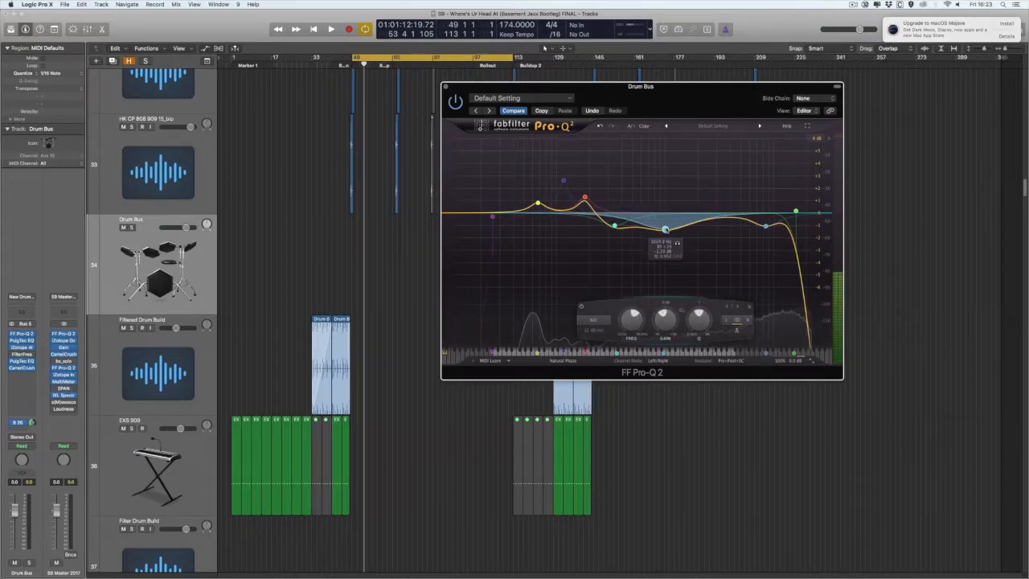
scroll(698, 320, "up", 4)
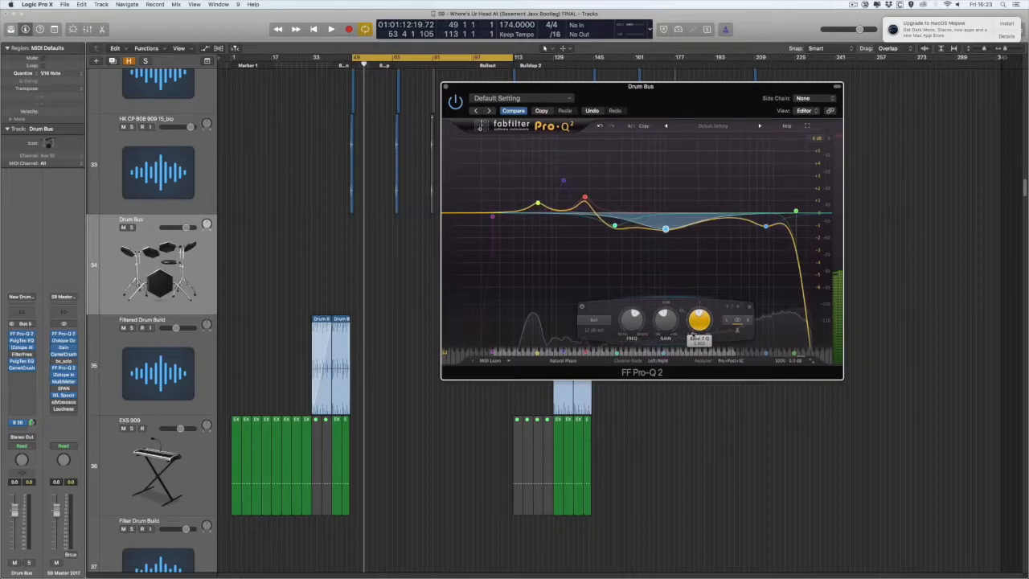
left_click_drag(666, 229, 666, 207)
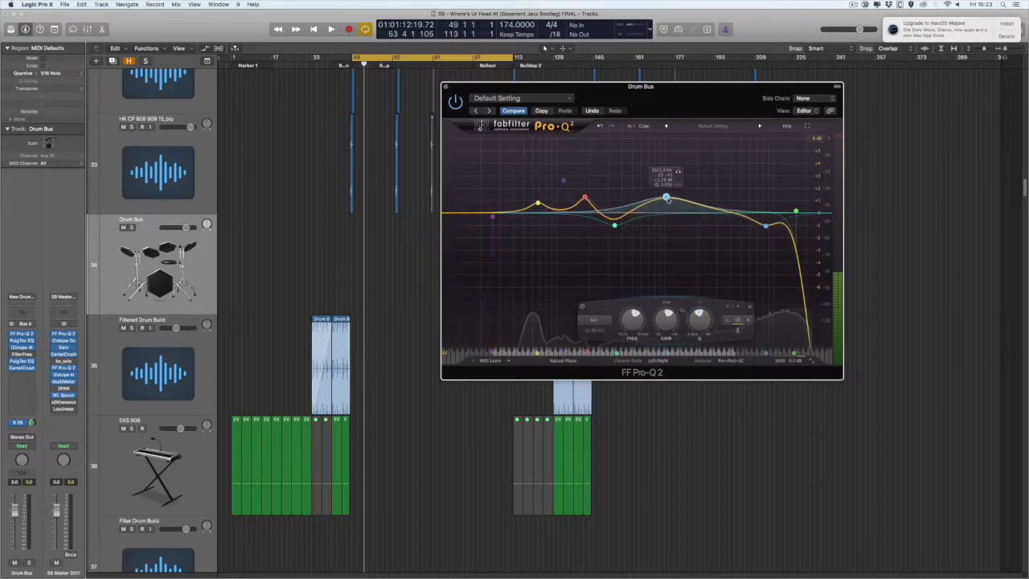
Step: Play the full mix, restore the original mid boost, and compare the Drum Bus EQ's high-frequency dip bypassed and active
key("space")
mouse_move(666, 197)
left_mouse_down()
mouse_move(661, 149)
mouse_move(649, 142)
mouse_move(667, 148)
mouse_move(677, 122)
mouse_move(687, 152)
mouse_move(666, 195)
left_mouse_up()
left_click(512, 110)
key("space")
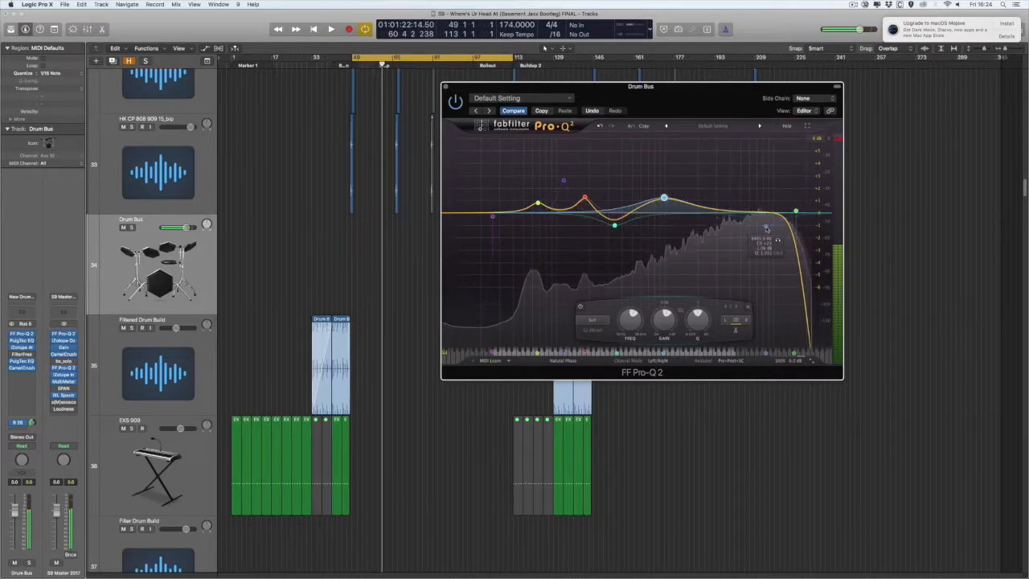
left_click(766, 226, "alt")
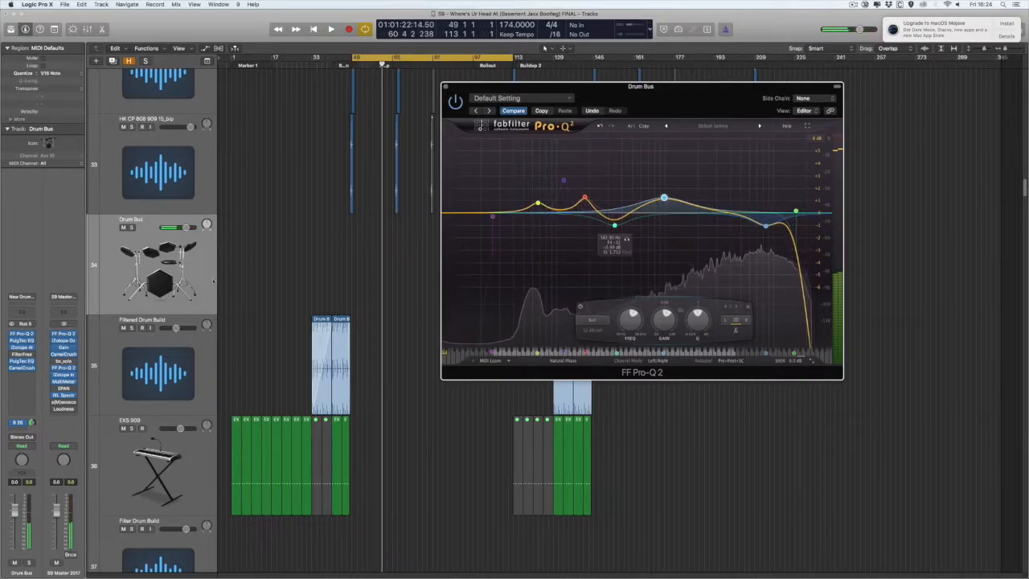
Step: Look at the Drum Bus's PuigTec EQP1A, recheck the Pro-Q 2's high-frequency dip bypassed and active, and close both plug-ins
left_click(21, 340)
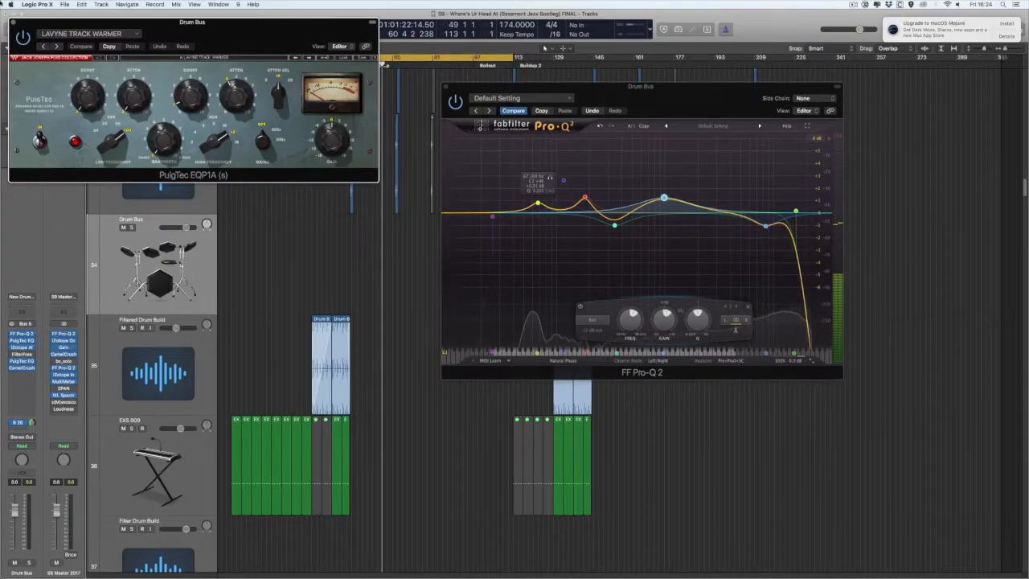
left_click(11, 21)
left_click(766, 226, "alt")
left_click(766, 227, "alt")
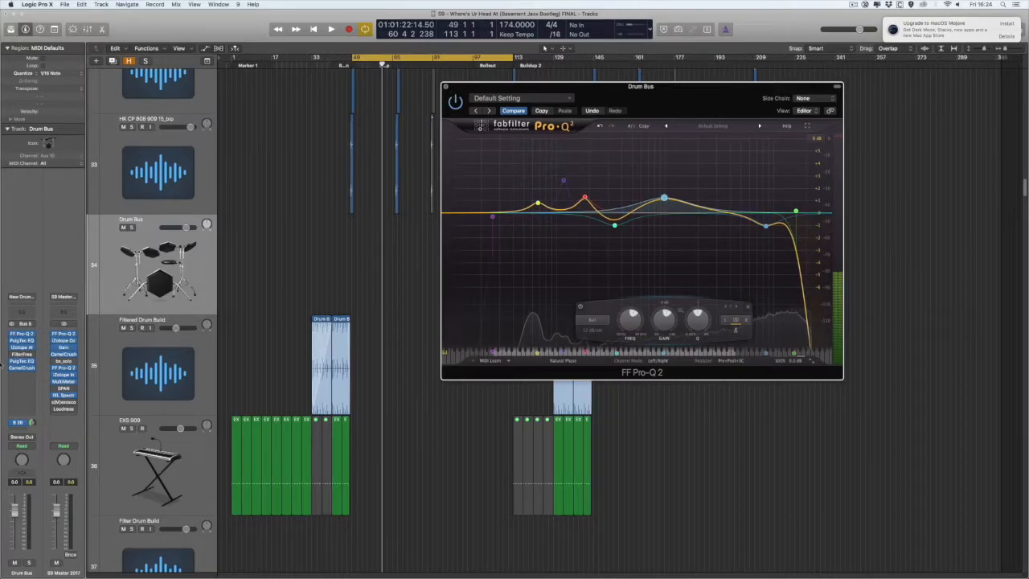
key("super+w")
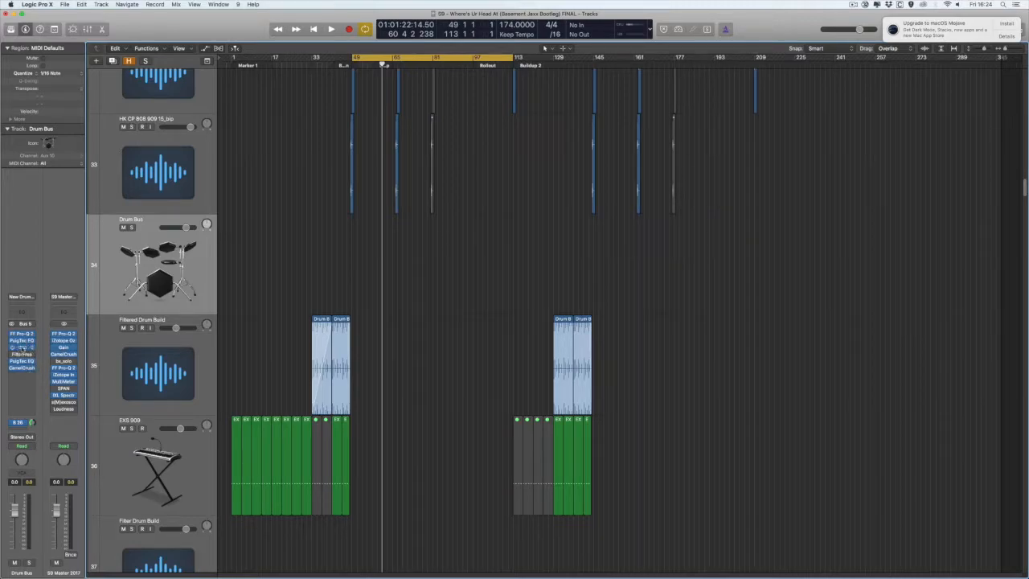
Step: Look briefly at the Drum Bus's iZotope Alloy 2 and the Tops group's channel strip, and reselect the Drum Bus
left_click(22, 347)
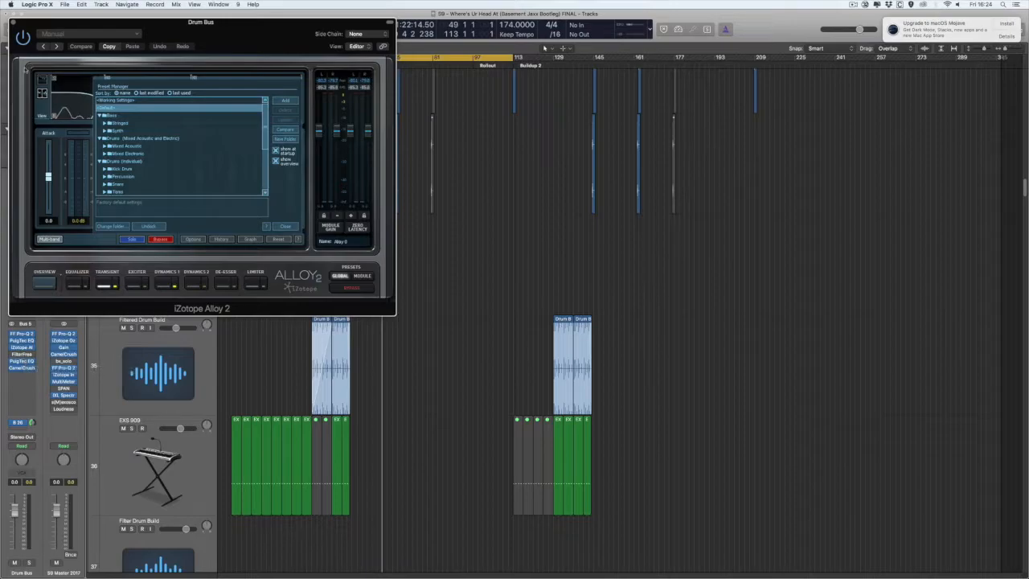
key("super+w")
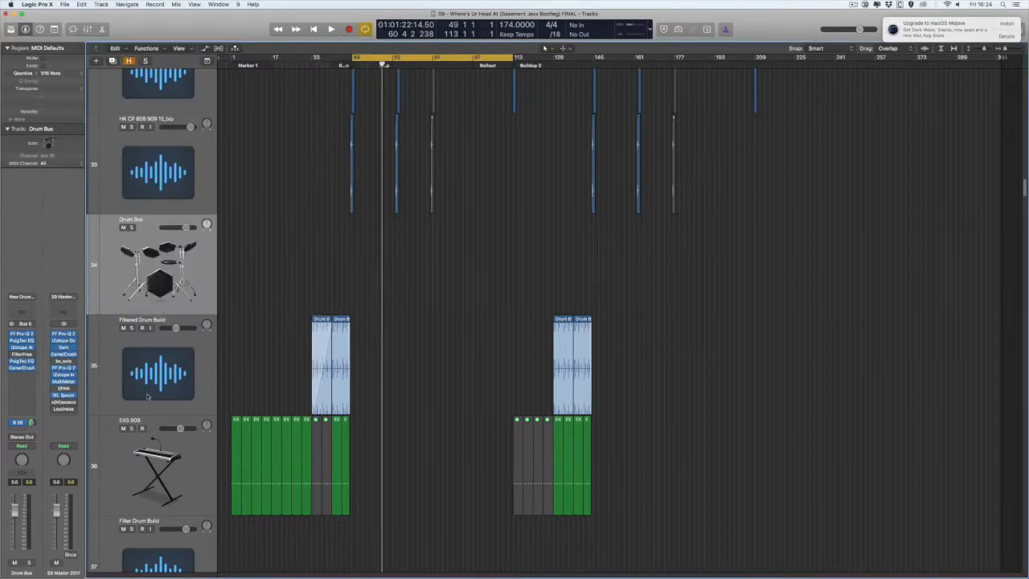
scroll(166, 253, "up", 10)
left_click(167, 253)
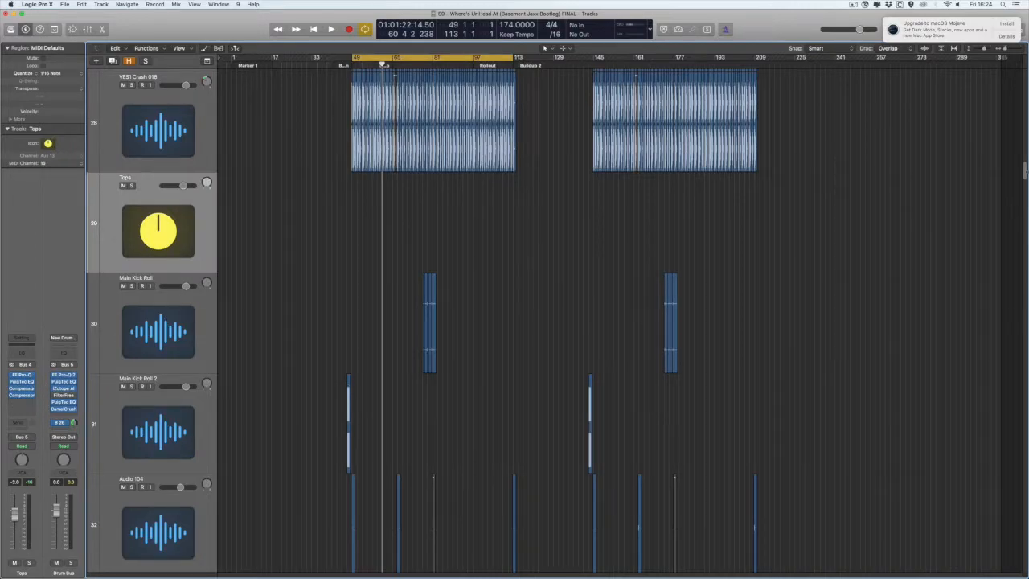
scroll(964, 193, "down", 8)
left_click(167, 295)
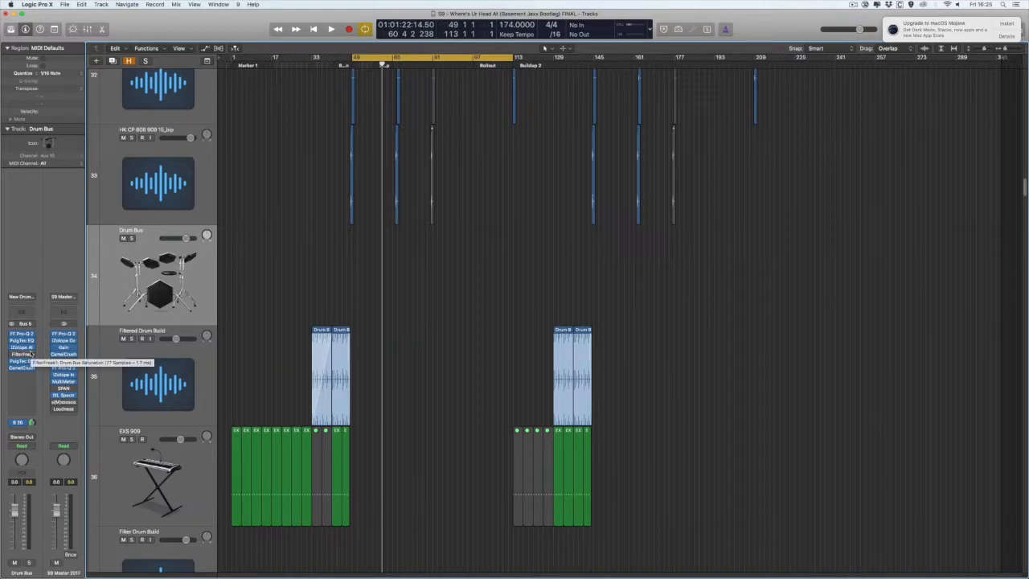
Step: Reopen the Drum Bus's Alloy 2, dismiss its Preset Manager, and listen to the multiband Transient module with the Drum Bus soloed
left_click_drag(34, 362, 28, 353)
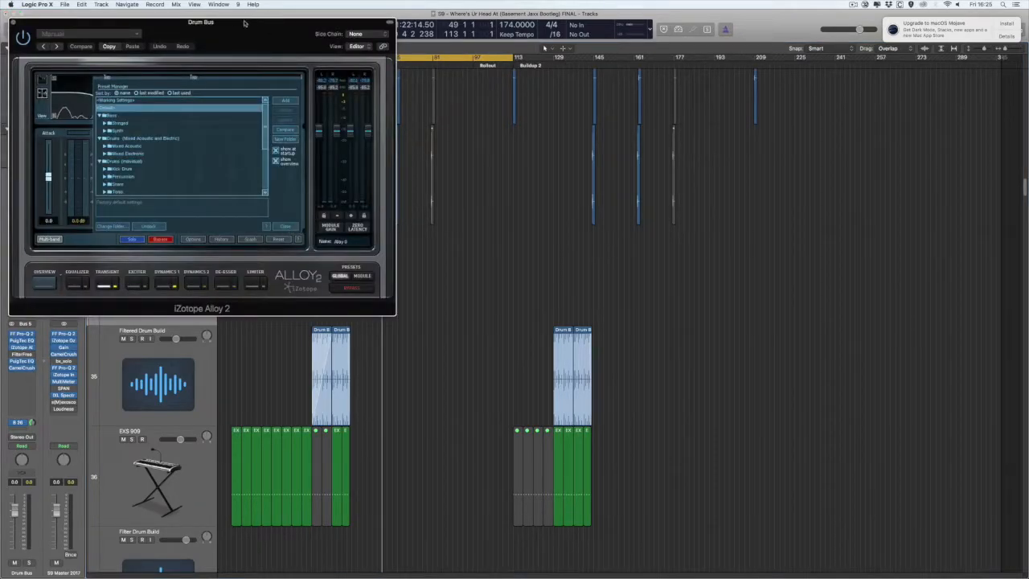
left_click_drag(244, 22, 663, 86)
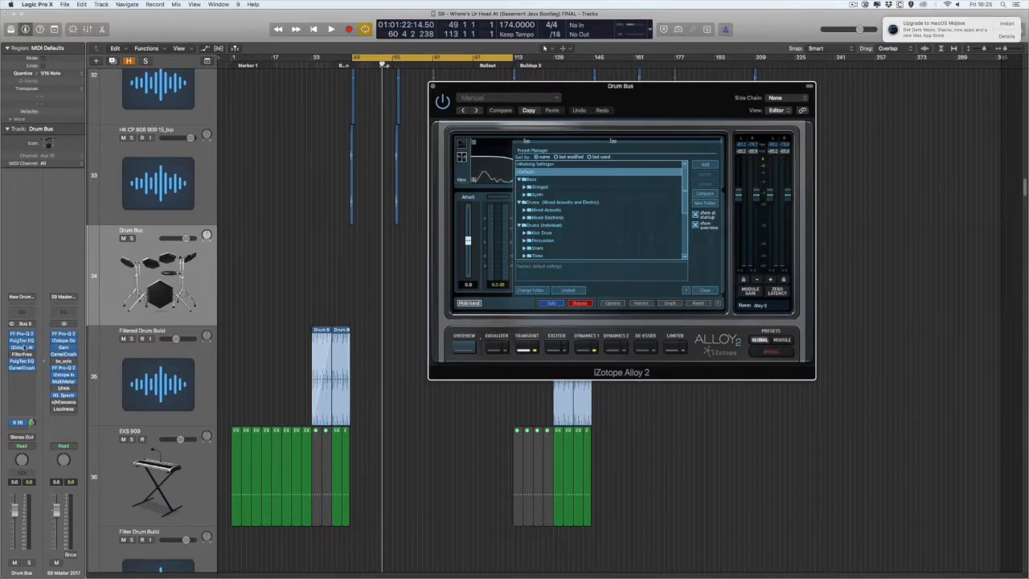
left_click(704, 291)
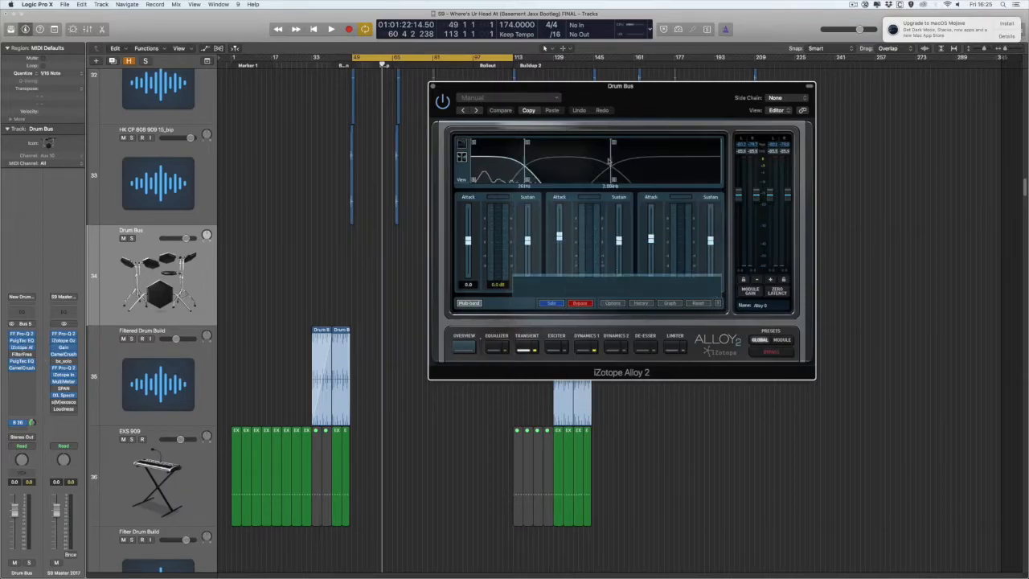
left_click_drag(662, 90, 684, 98)
key("space")
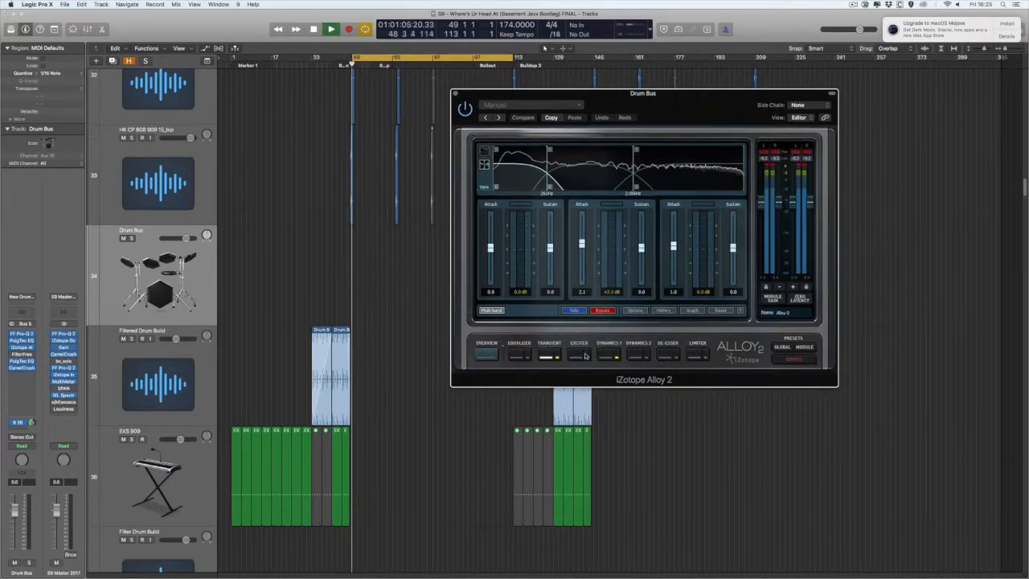
left_click(132, 238)
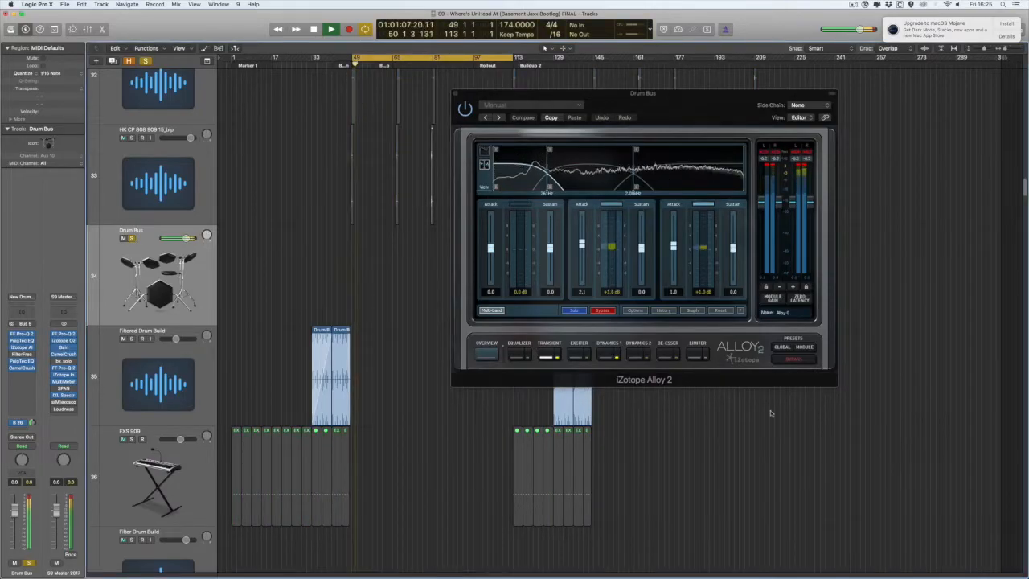
key("space")
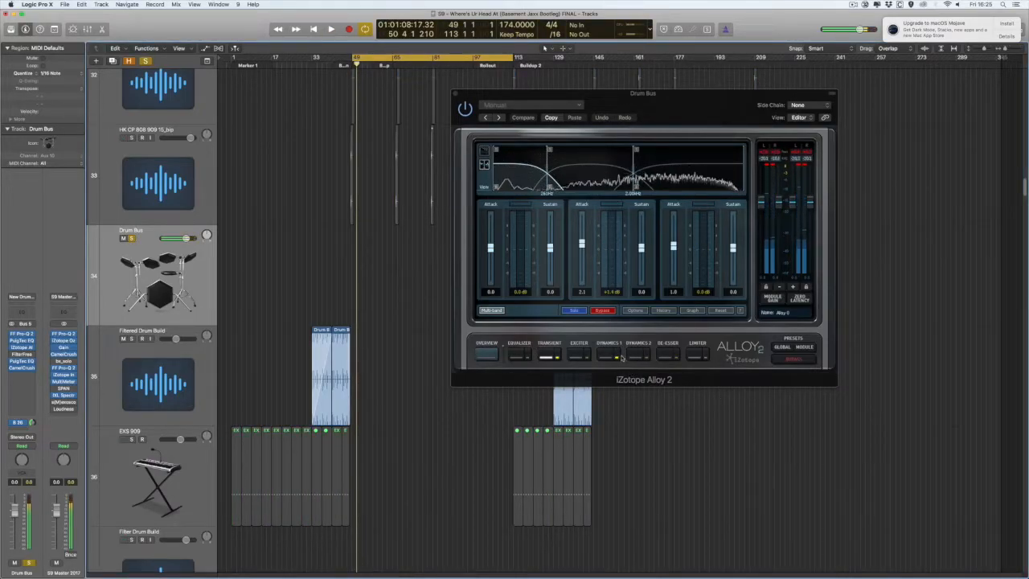
Step: Examine Alloy 2's Dynamics 1 multiband compressor and play the full mix with the Drum Bus unsoloed
left_click(605, 359)
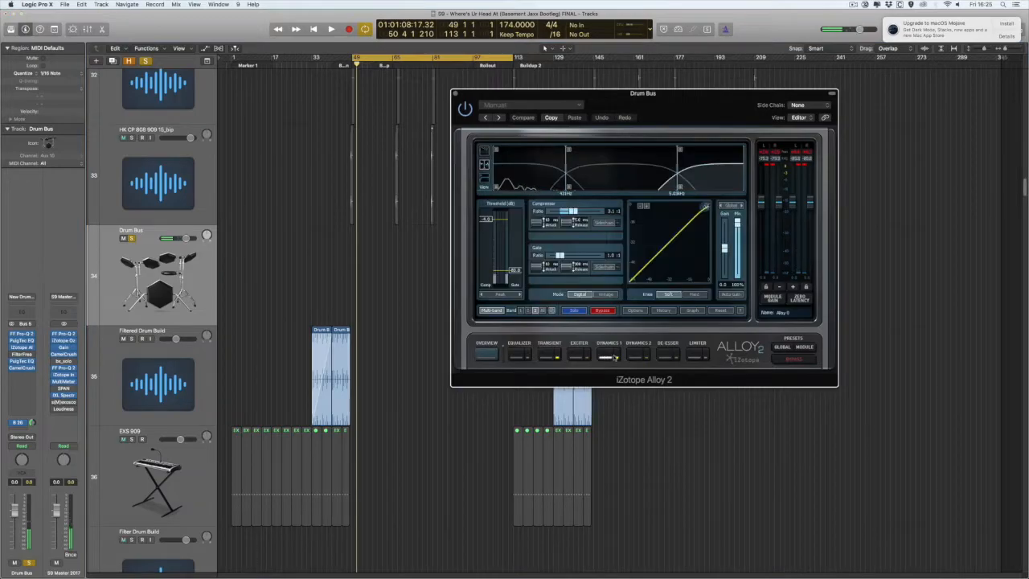
key("space")
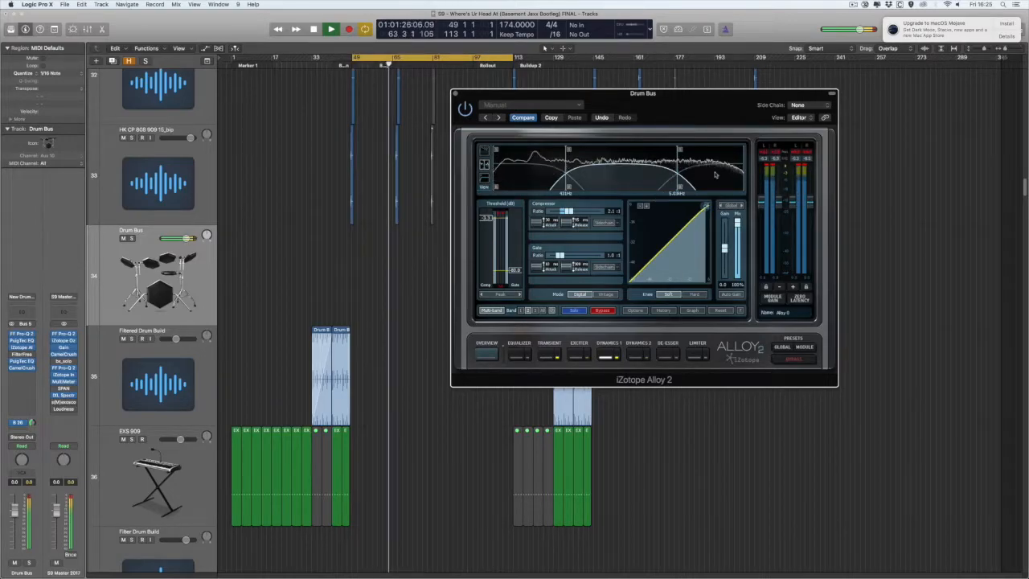
key("space")
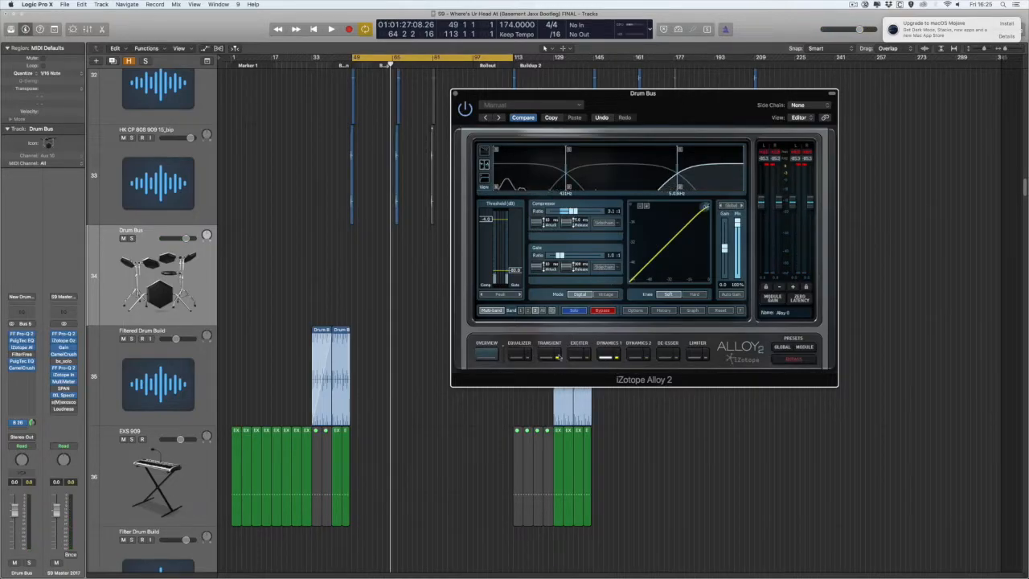
Step: Compare Alloy 2's Transient module bypassed and active in the full mix, and close the plug-in
left_click(547, 356)
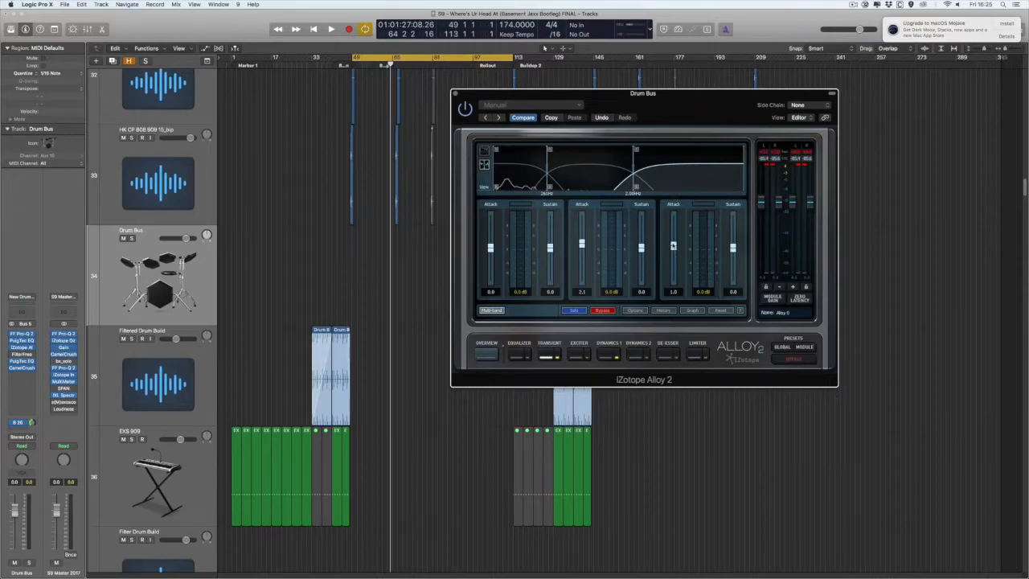
key("space")
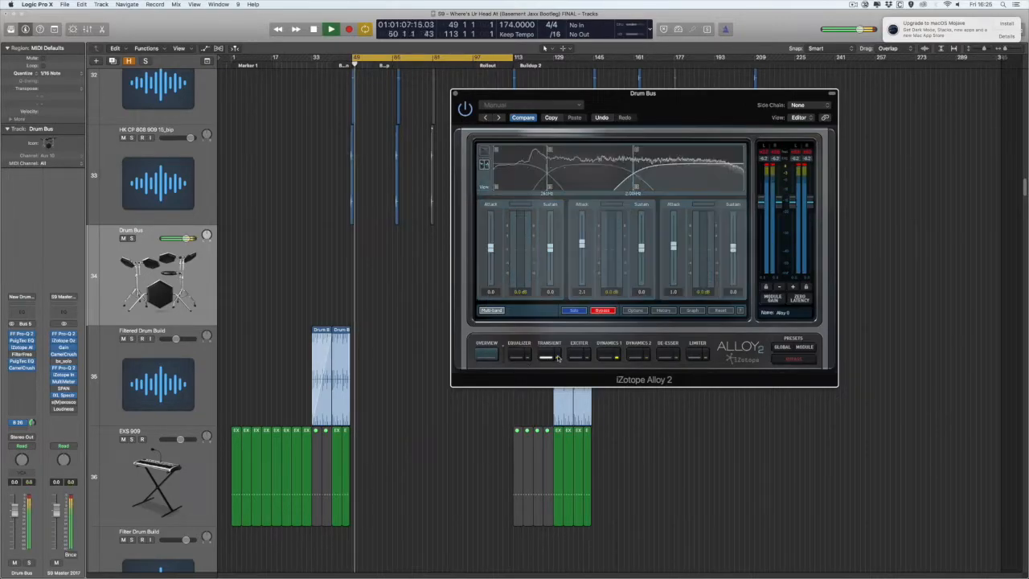
left_click(487, 117)
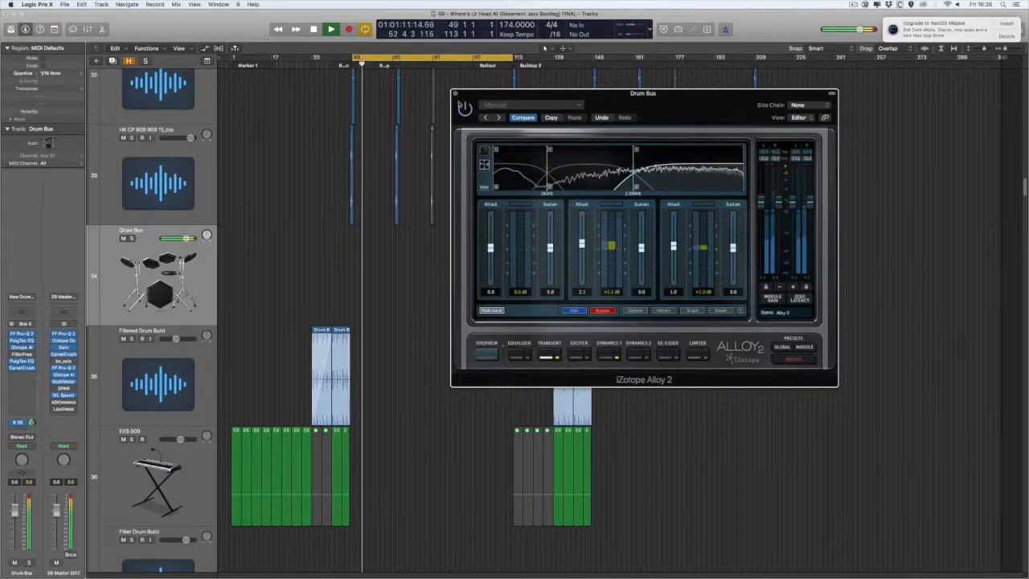
left_click(455, 94)
key("space")
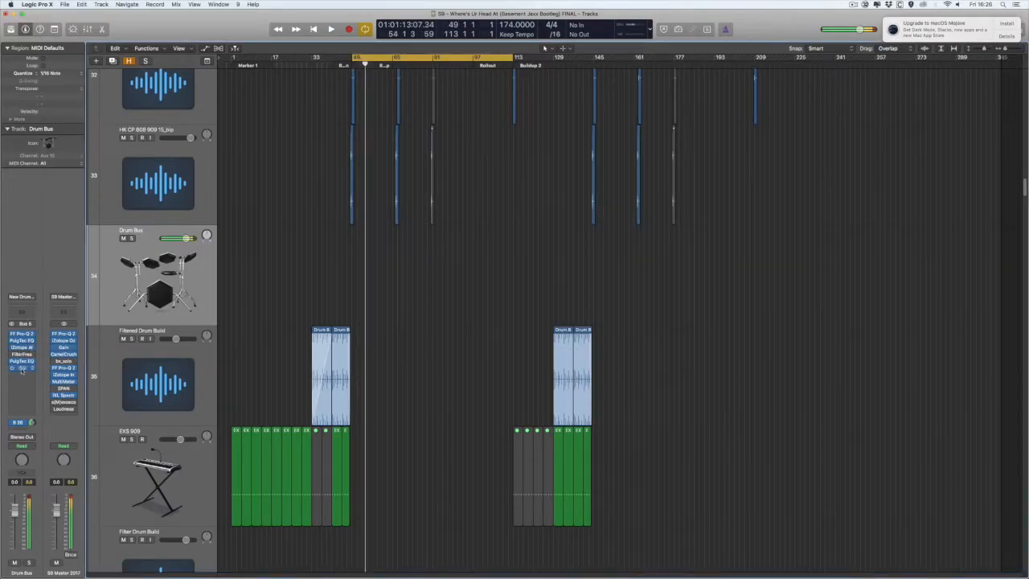
Step: Open the Drum Bus's CamelCrusher with the Annihilate preset, listen to it in the full mix, and close it
left_click(22, 367)
left_click_drag(80, 17, 655, 94)
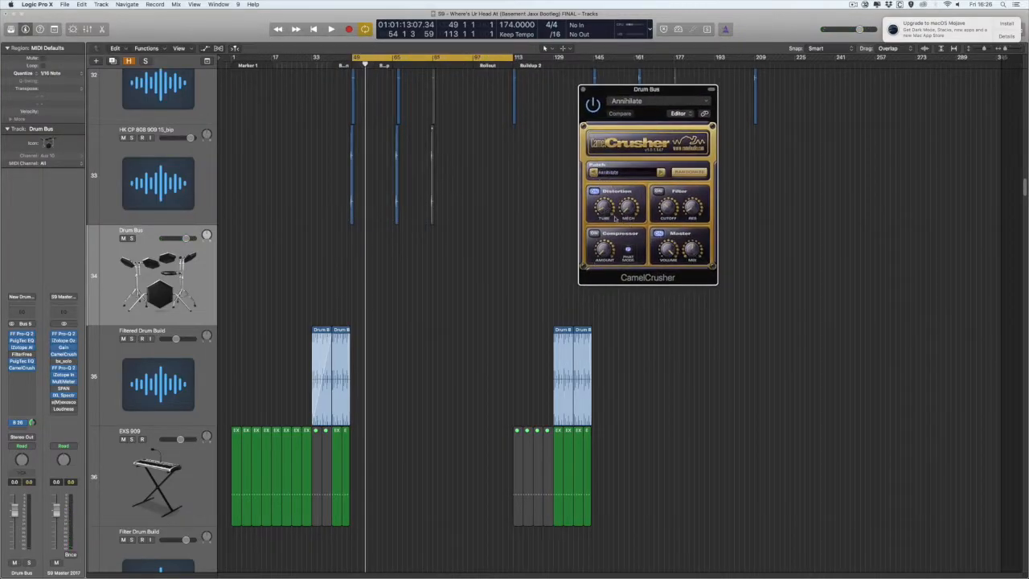
key("space")
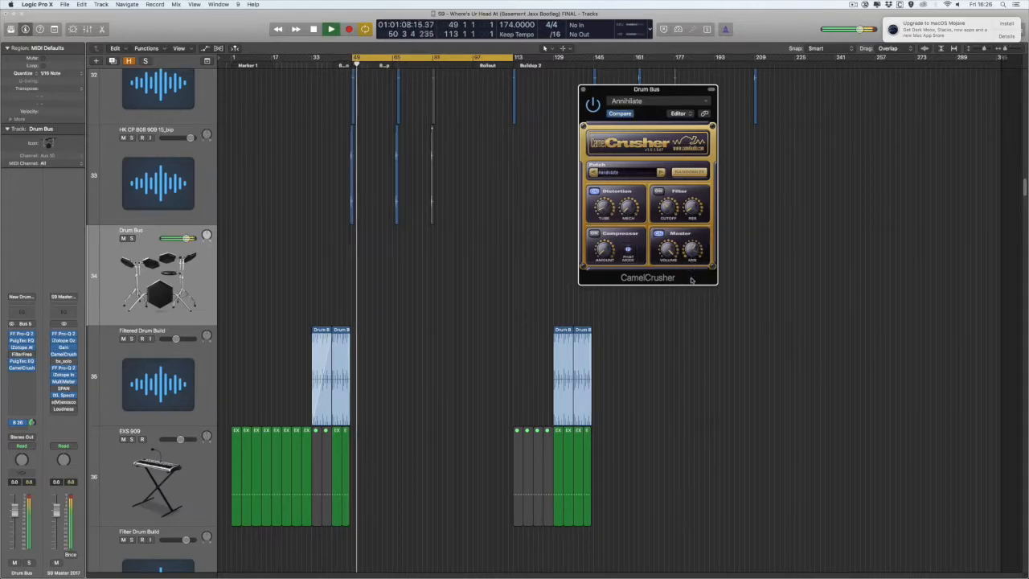
key("space")
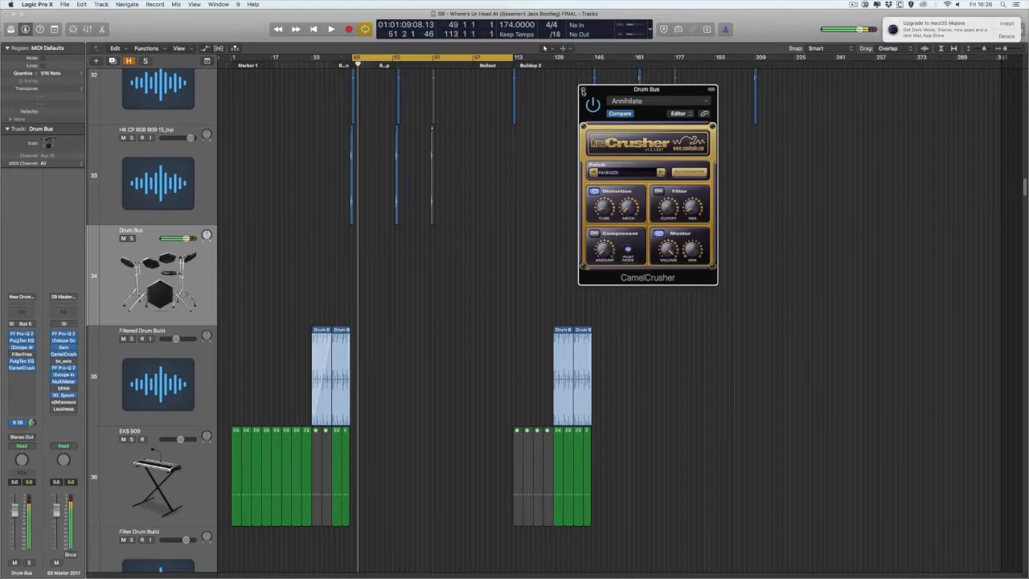
key("super+w")
Step: Show the Para Comp channel fed by the Drum Bus's Bus 26 send, solo it, and open its API-2500 compressor
left_click(20, 422)
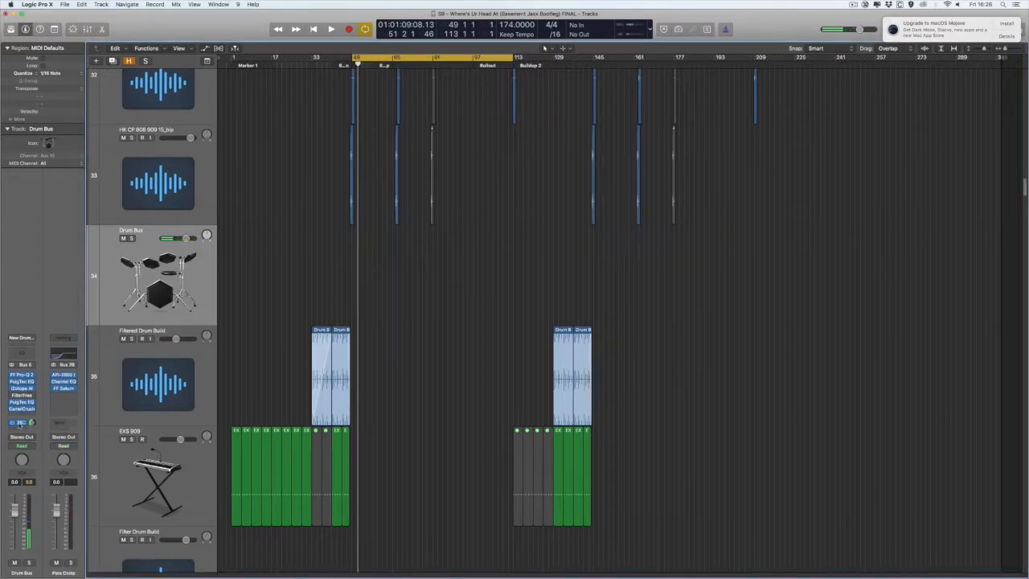
left_click(70, 561)
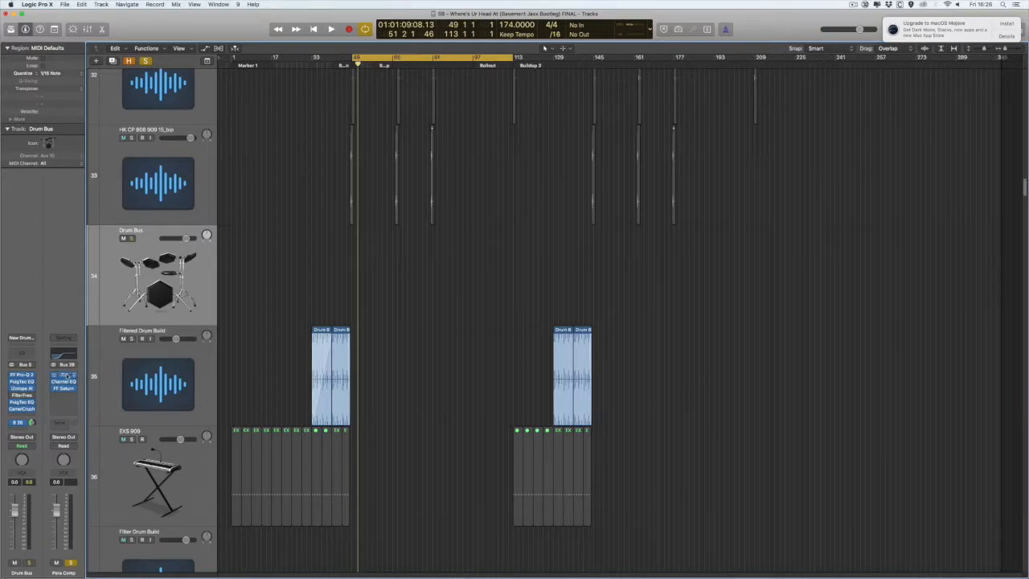
left_click_drag(157, 26, 666, 156)
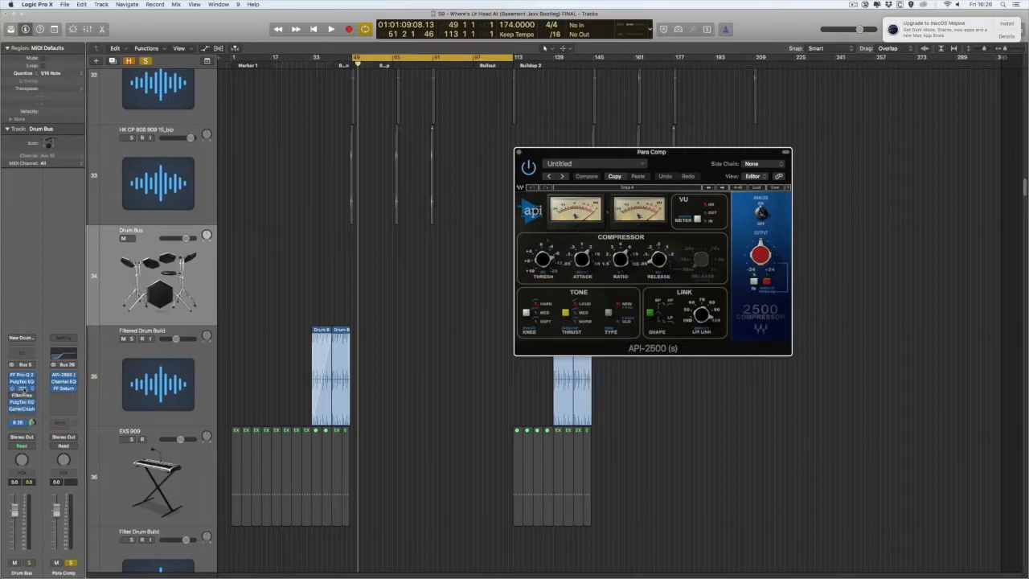
Step: Look through the track list from the kick tracks down to the Main Reese tracks, and reselect the Drum Bus
left_click(201, 211)
scroll(177, 265, "up", 20)
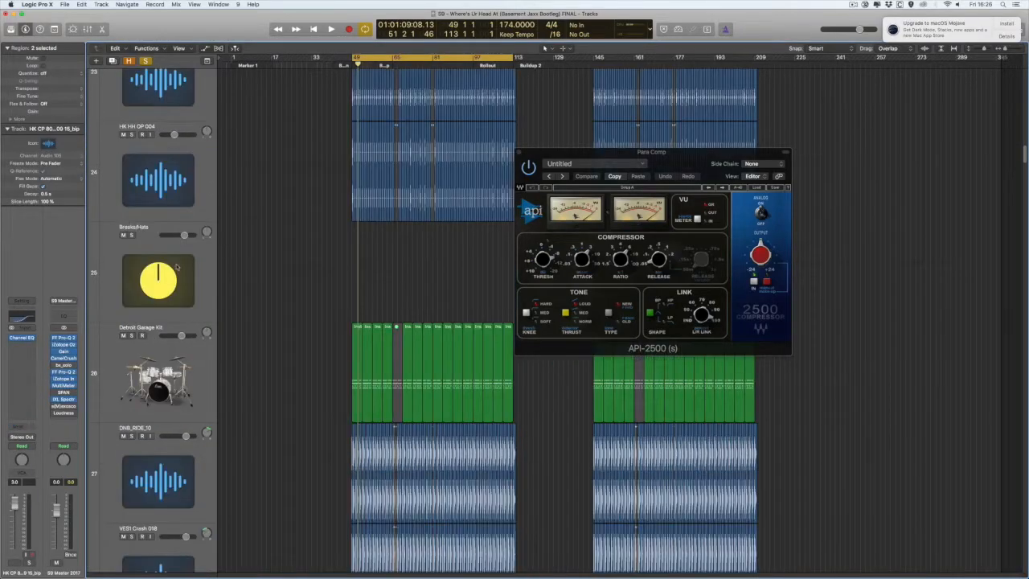
scroll(160, 327, "up", 3)
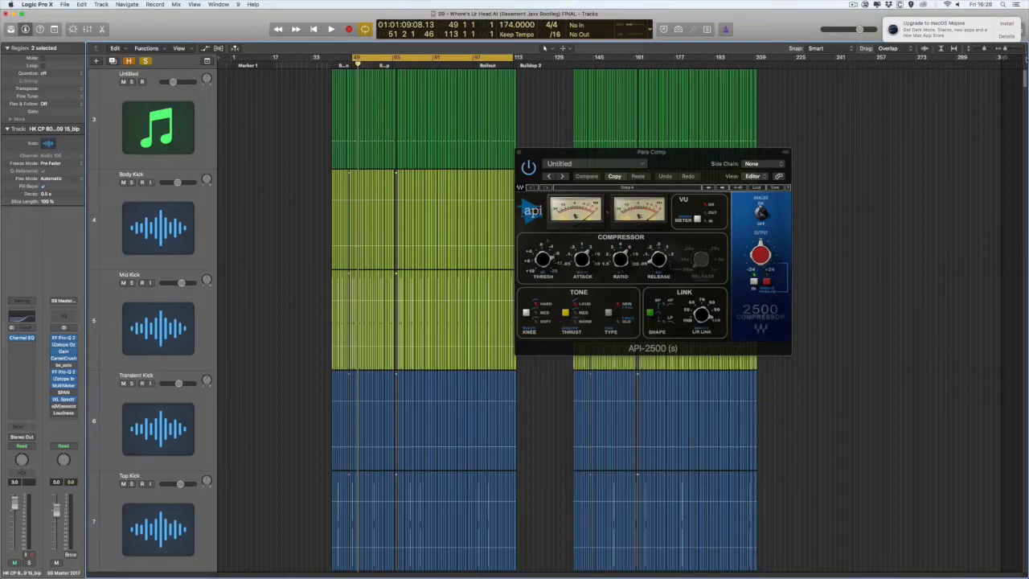
left_click_drag(1024, 85, 1024, 132)
scroll(422, 319, "down", 20)
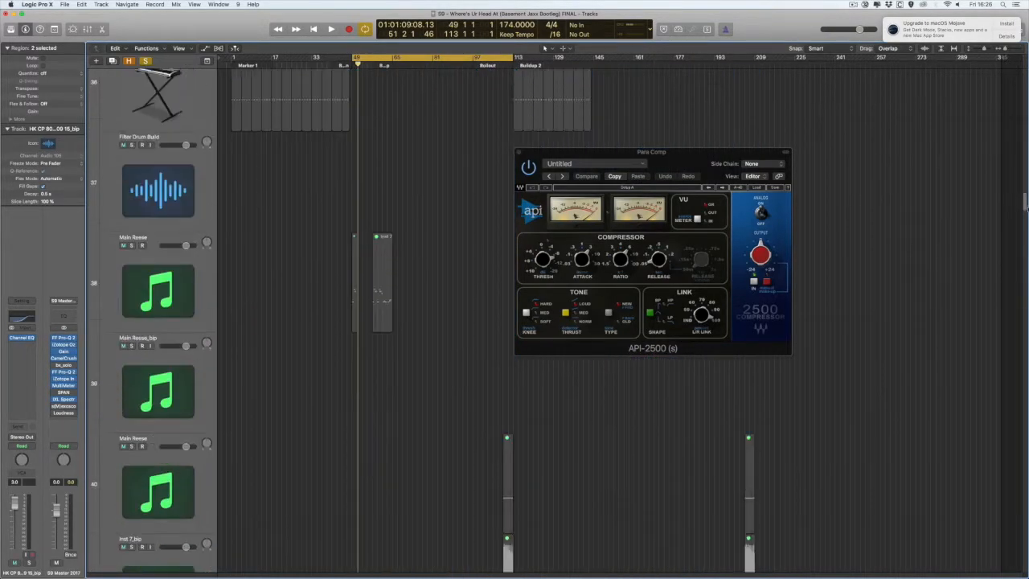
scroll(602, 406, "up", 8)
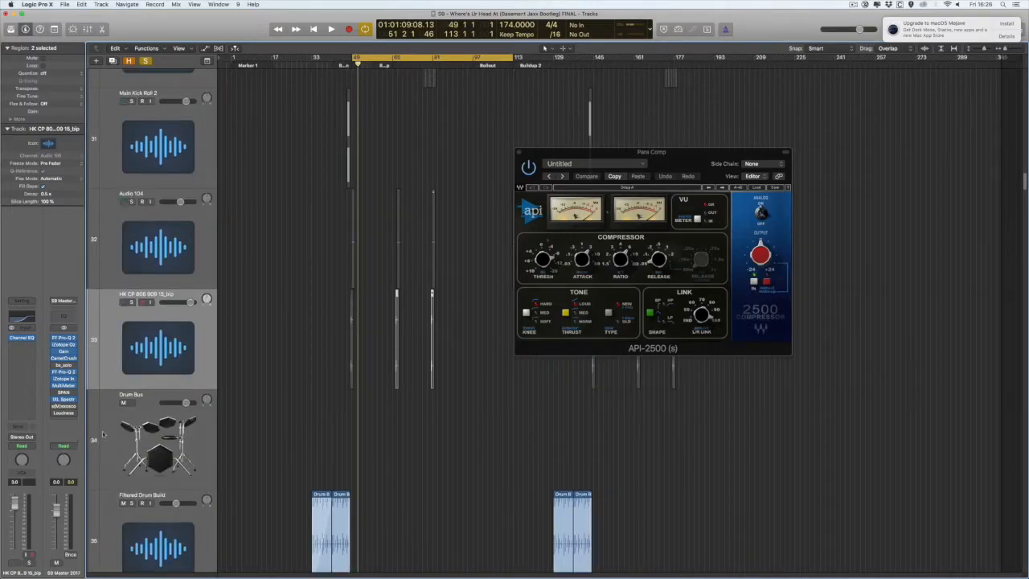
left_click(103, 434)
left_click(19, 383)
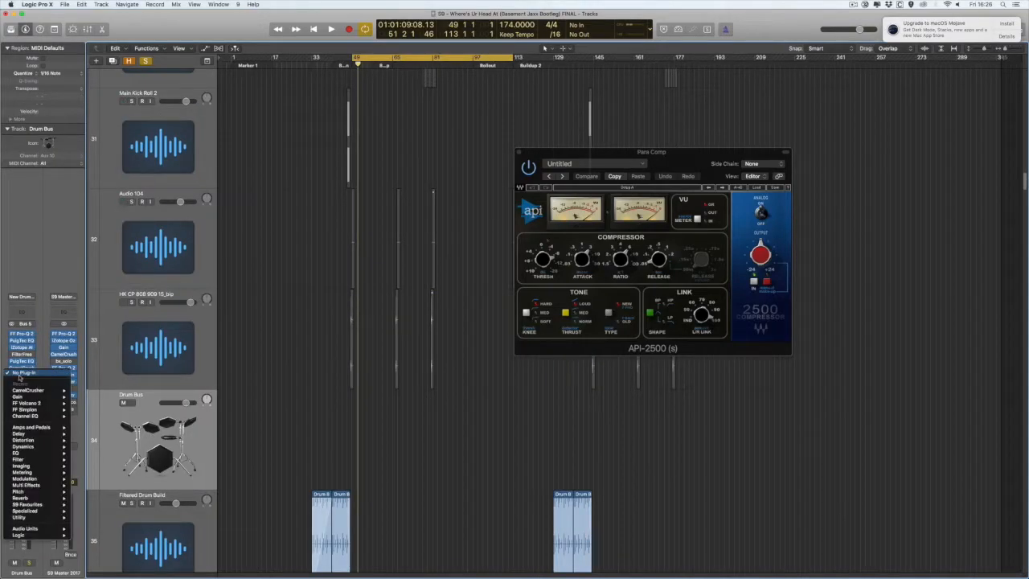
mouse_move(42, 443)
left_click(393, 383)
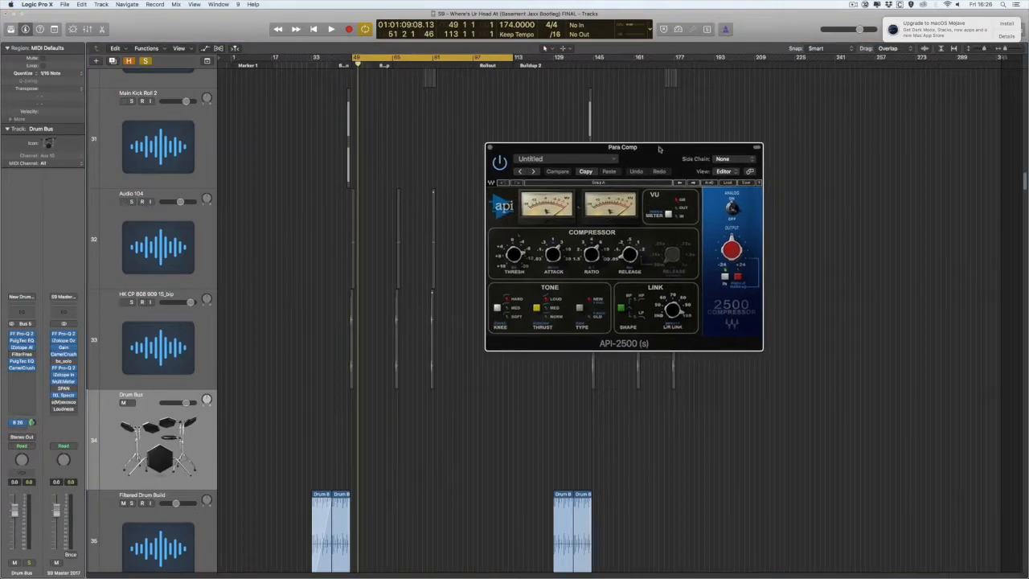
Step: Play the soloed Para Comp channel and toggle the API-2500 compressor's bypass to hear its effect on the drums
left_click_drag(659, 149, 708, 272)
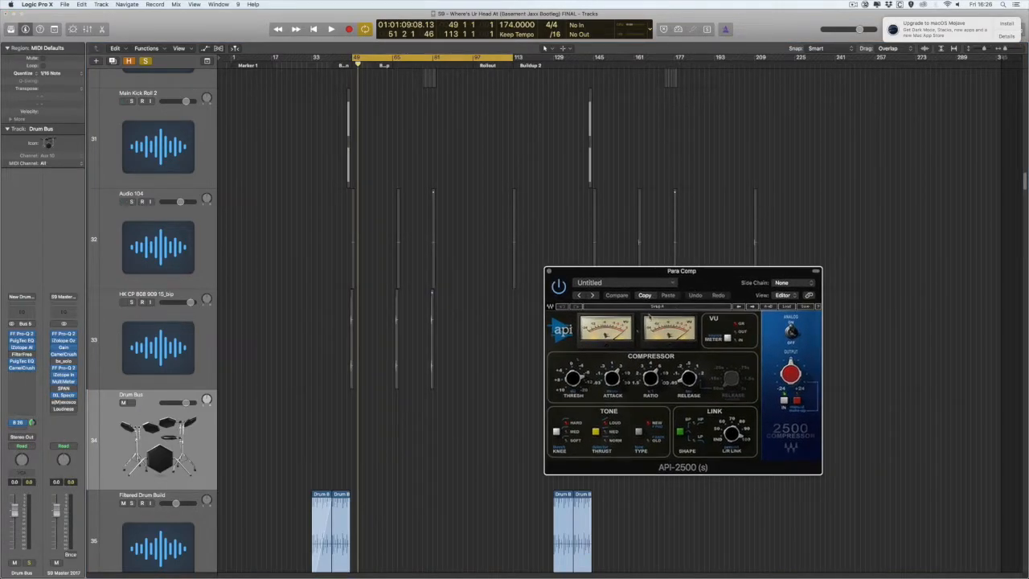
key("space")
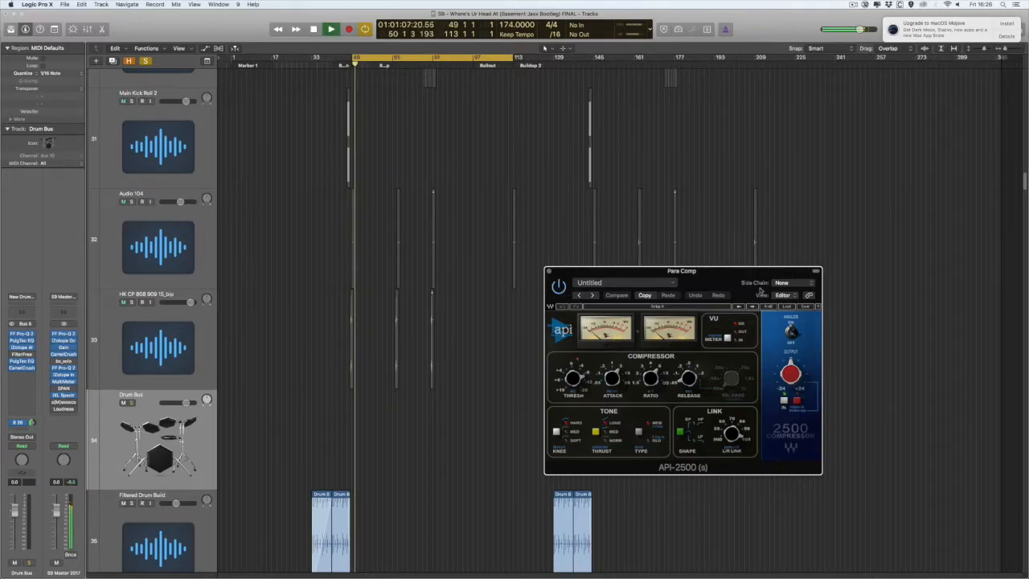
mouse_move(1024, 187)
left_mouse_down()
mouse_move(1024, 223)
mouse_move(1024, 202)
left_mouse_up()
left_click(560, 287)
left_click_drag(728, 285, 719, 283)
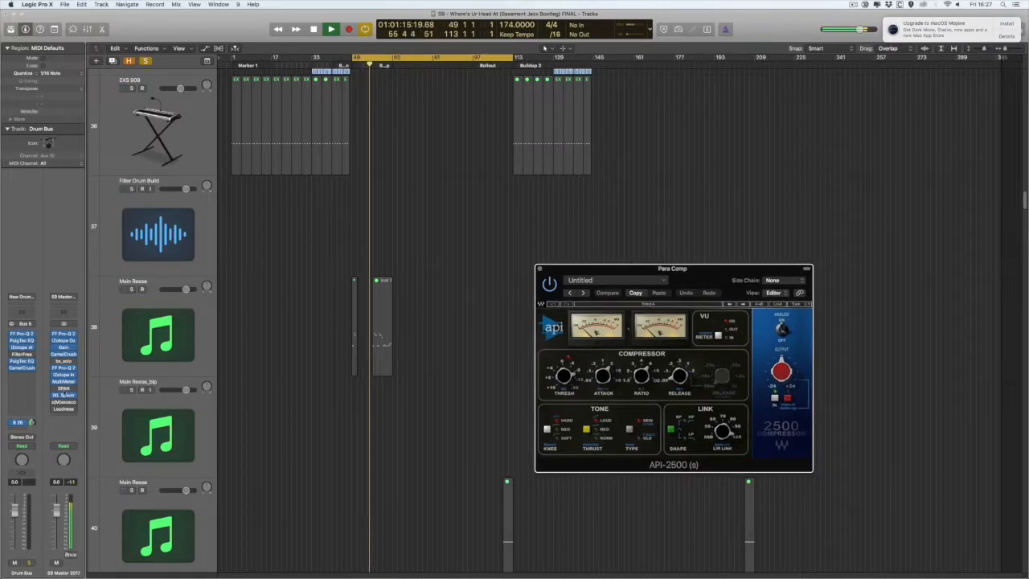
Step: Reselect the Drum Bus, bring up its Bus 26 send channel, and compare the Channel EQ's low cut off and on
scroll(514, 241, "up", 3)
left_click(157, 215)
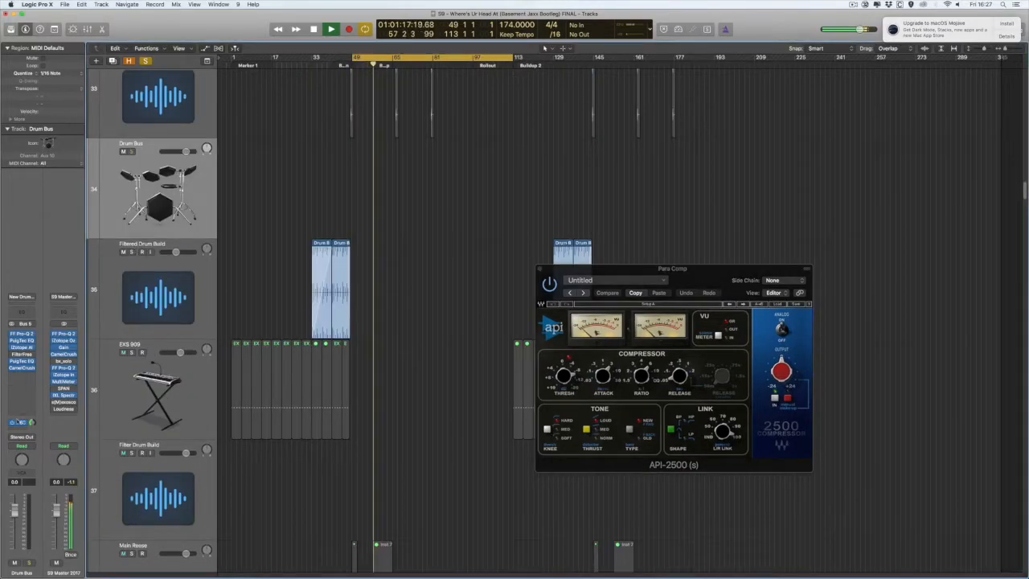
left_click(19, 422)
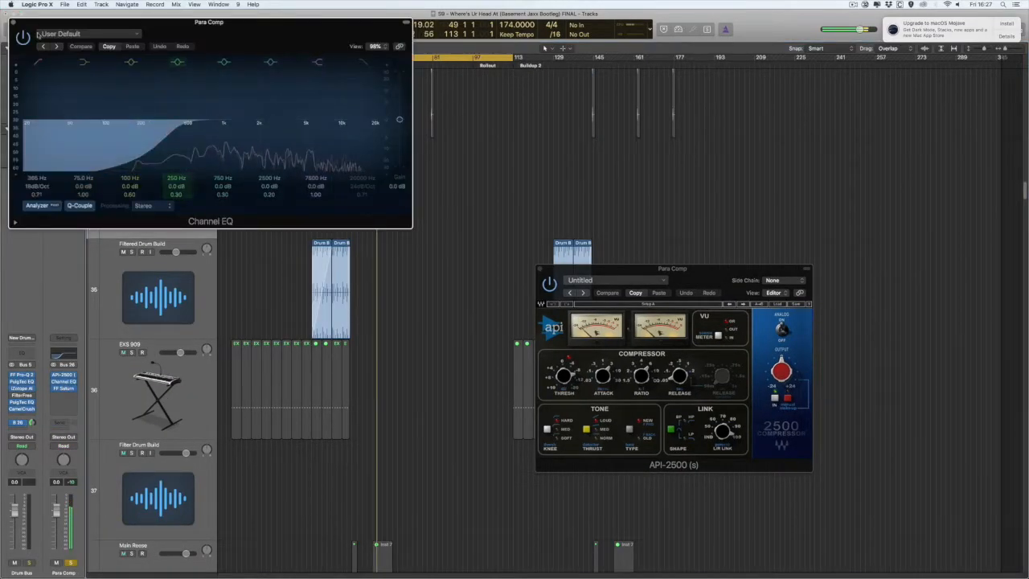
left_click(39, 63)
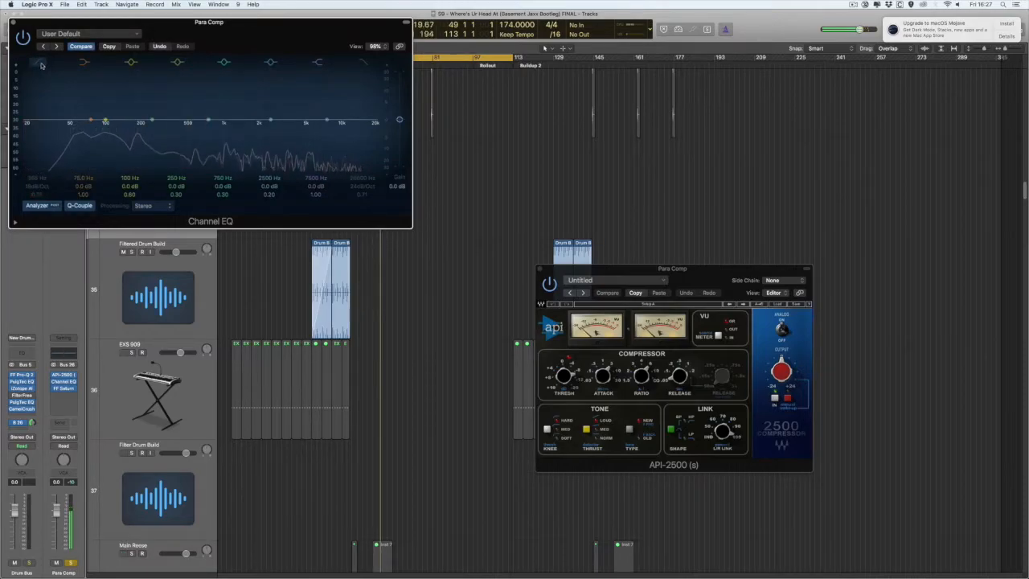
left_click(42, 64)
left_click_drag(201, 21, 581, 60)
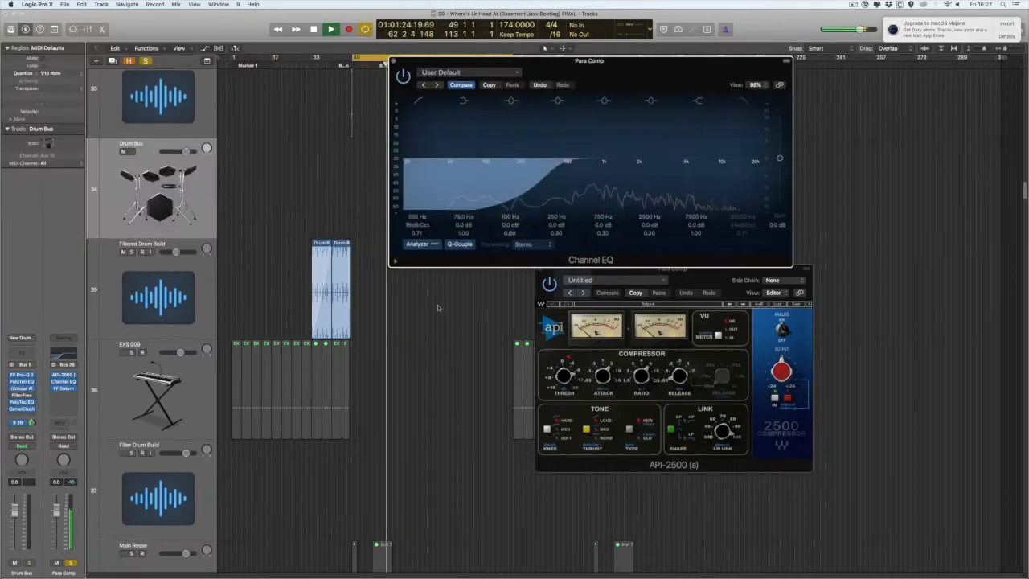
Step: Unsolo the Para Comp channel and compare the full mix with the parallel compression unmuted and muted
left_click(70, 561)
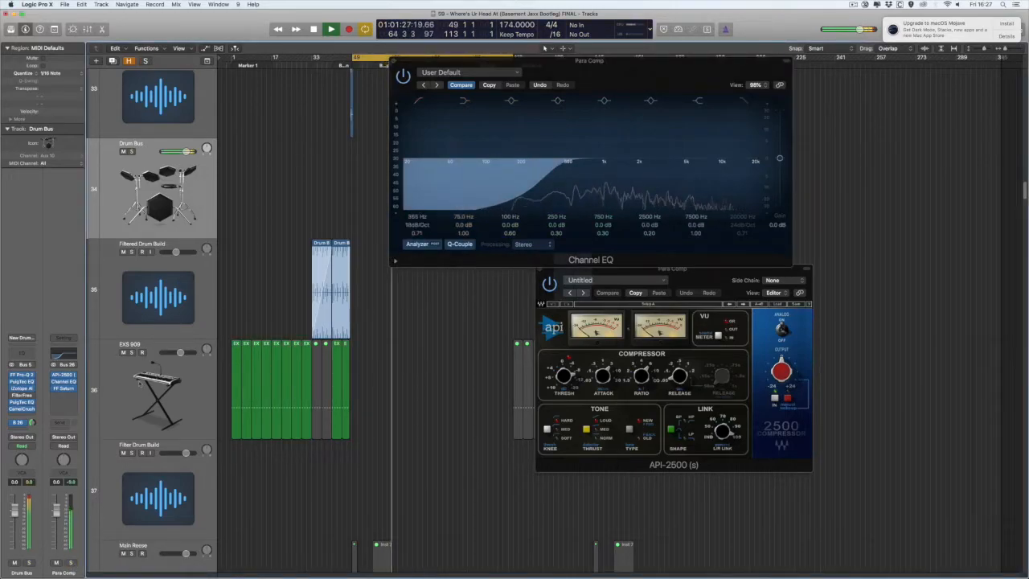
key("space")
key("space")
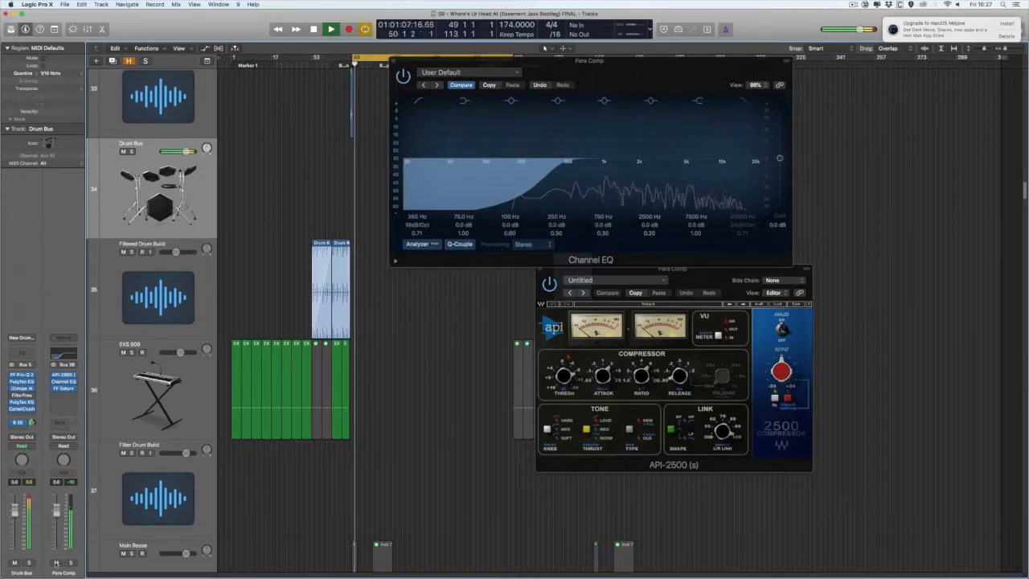
left_click(56, 562)
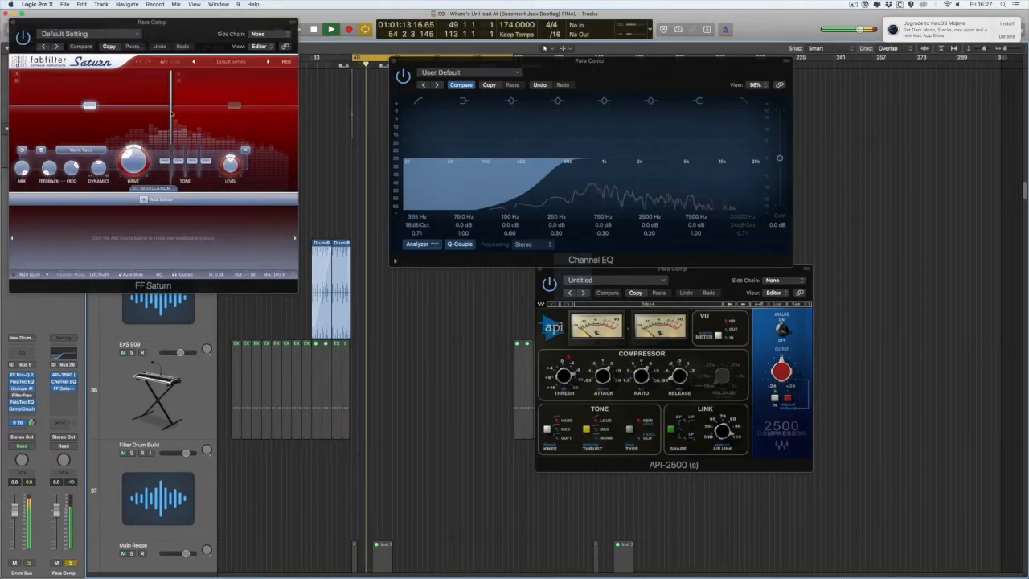
Step: Listen to the soloed Para Comp channel with FF Saturn open, and close the channel's plug-in windows
left_click_drag(49, 35, 509, 74)
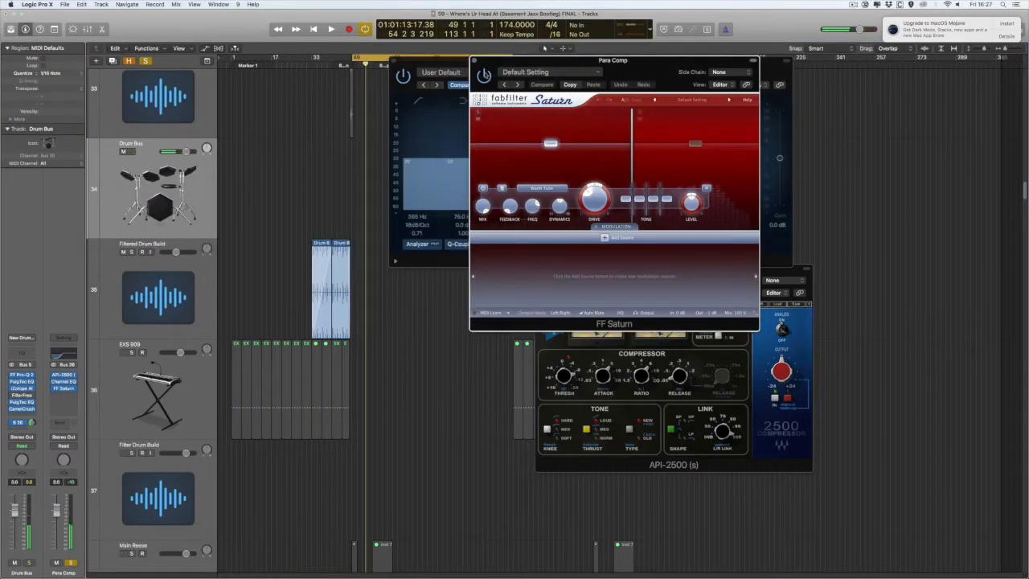
key("space")
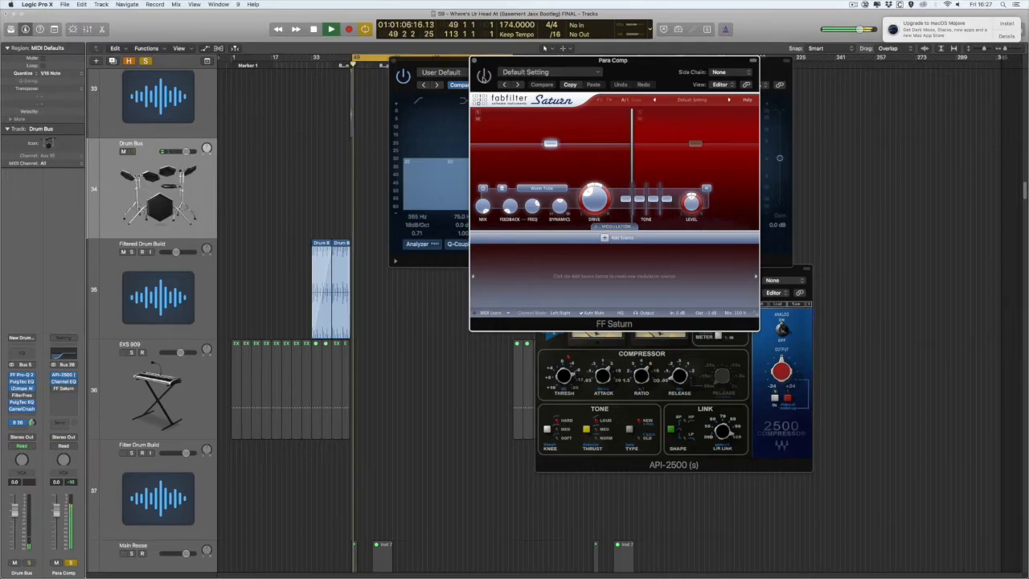
key("space")
left_click(393, 62)
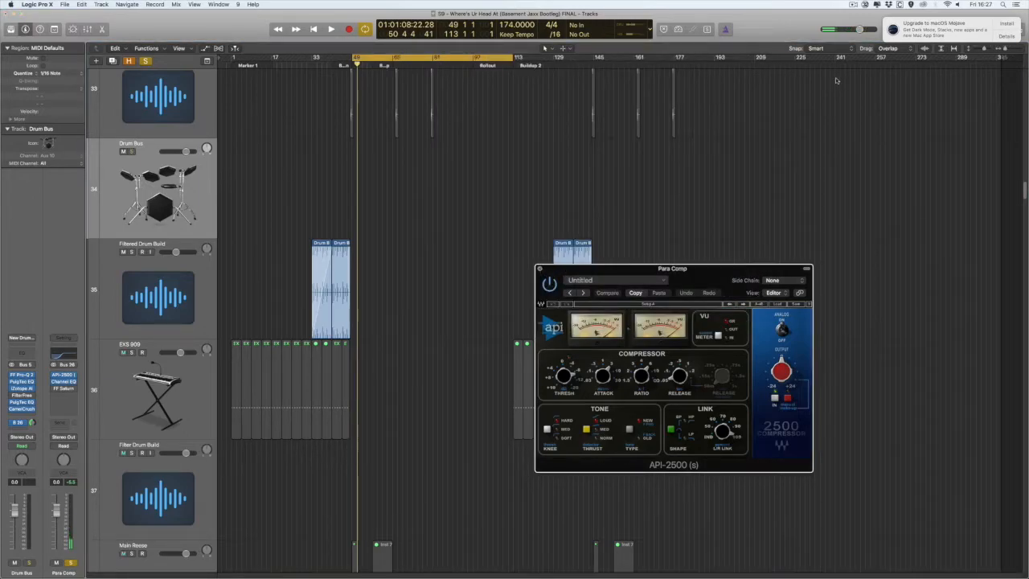
left_click(540, 269)
left_click(852, 4)
left_click(870, 22)
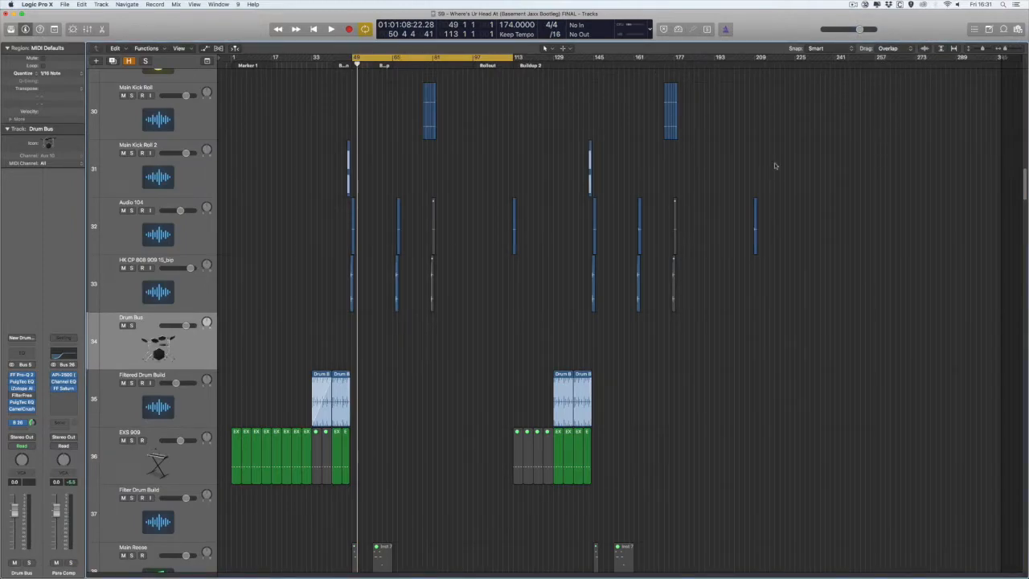
Step: Shrink the track heights to an overview and review the Tops and Breaks/Hats group buses
left_click_drag(981, 50, 977, 50)
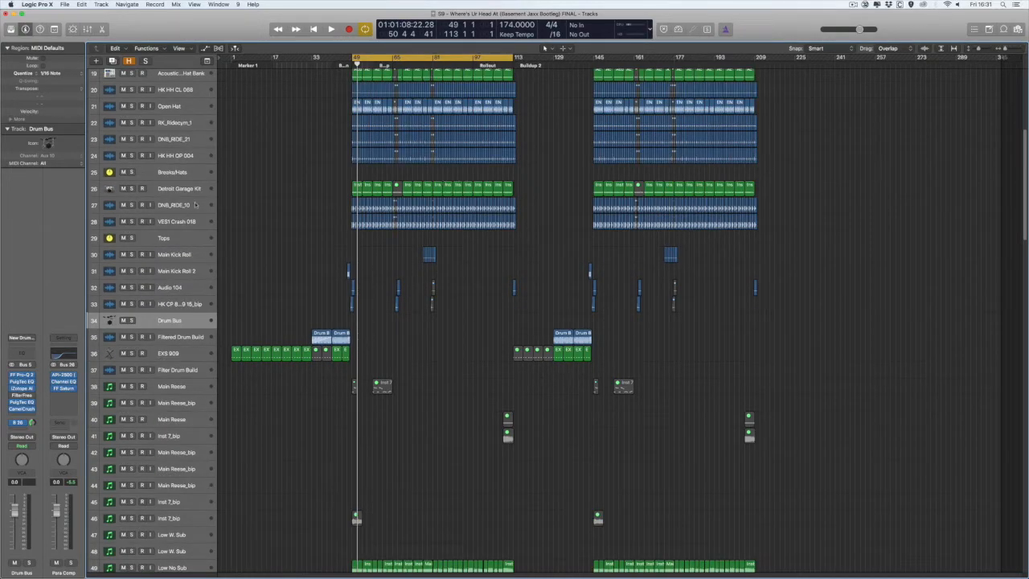
scroll(274, 340, "down", 3)
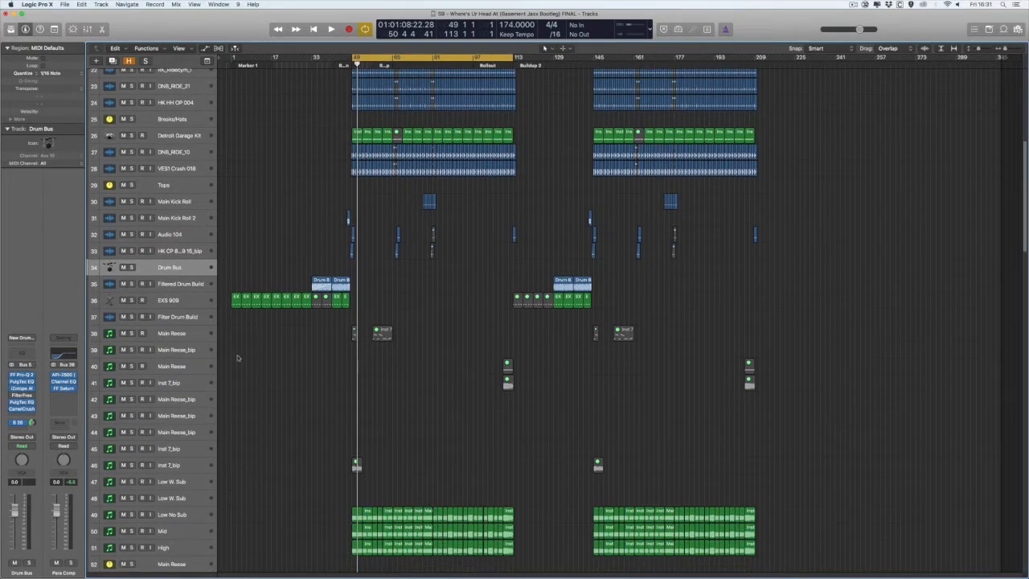
left_click(180, 191)
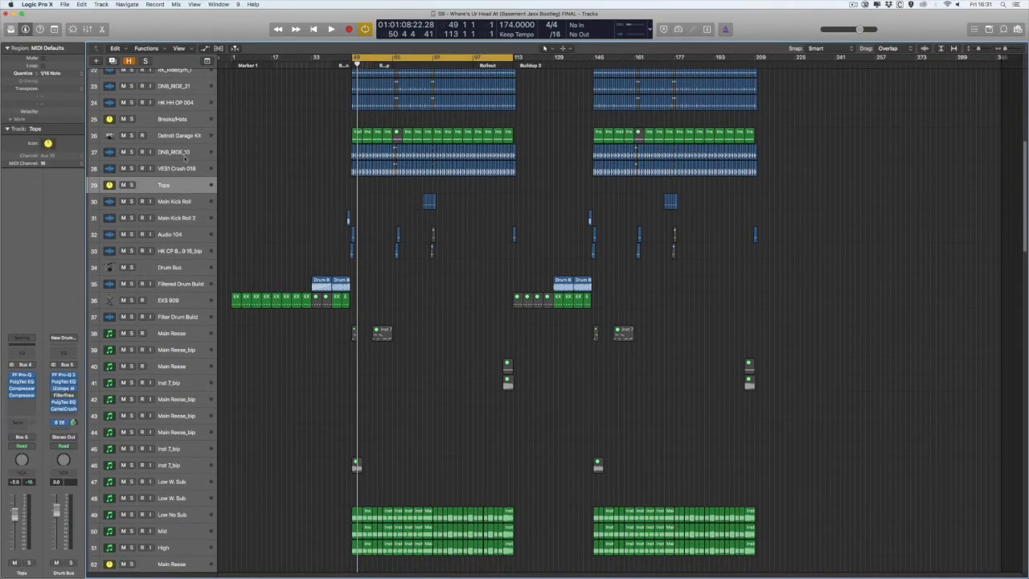
scroll(186, 161, "up", 12)
left_click(192, 324)
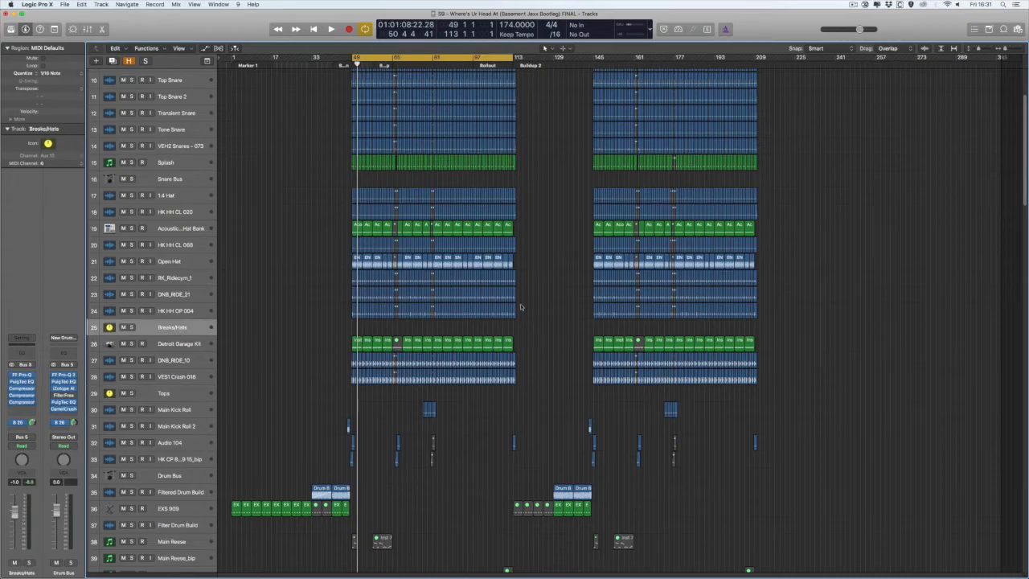
scroll(664, 396, "down", 20)
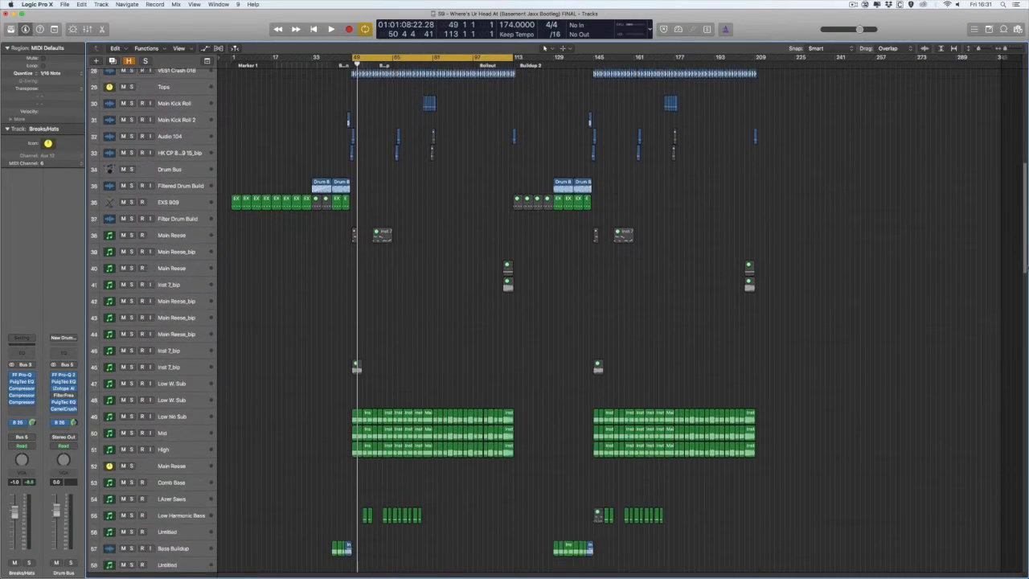
Step: Audition the Main Reese bus soloed, and switch the solo to the Mids Bus to hear it
left_click(183, 351)
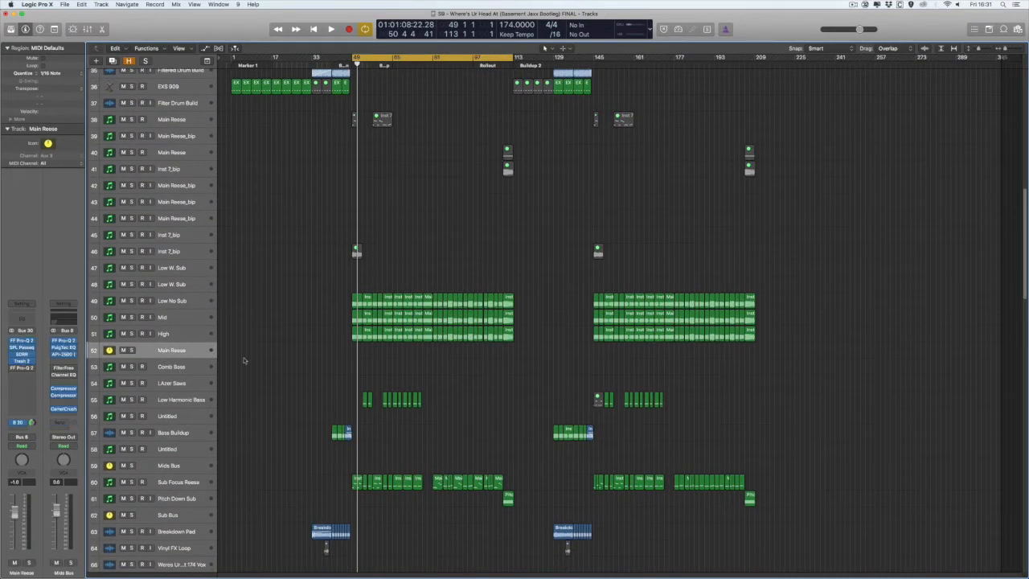
key("s")
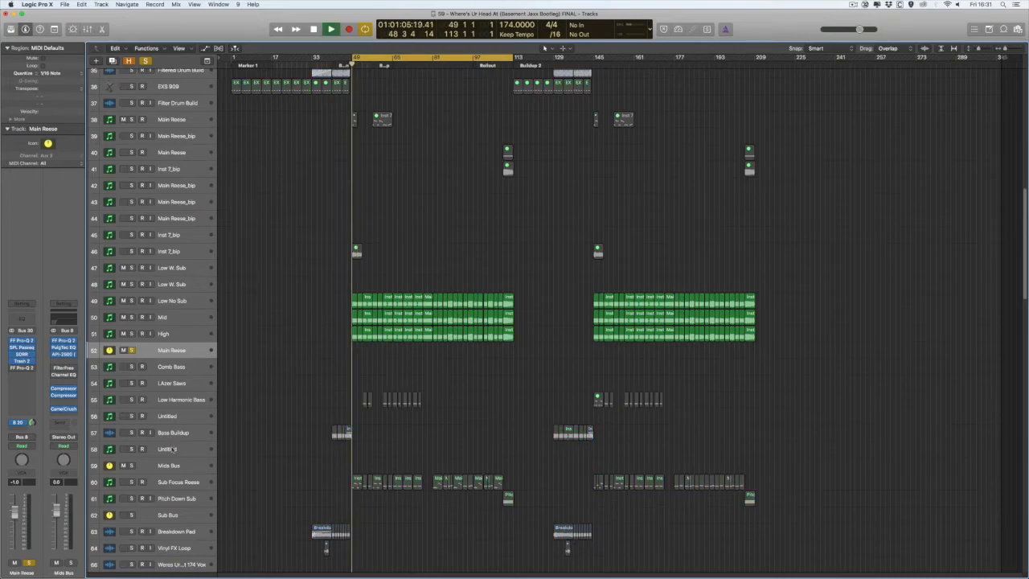
key("space")
left_click(169, 466)
left_click(132, 465)
left_click(132, 351)
key("space")
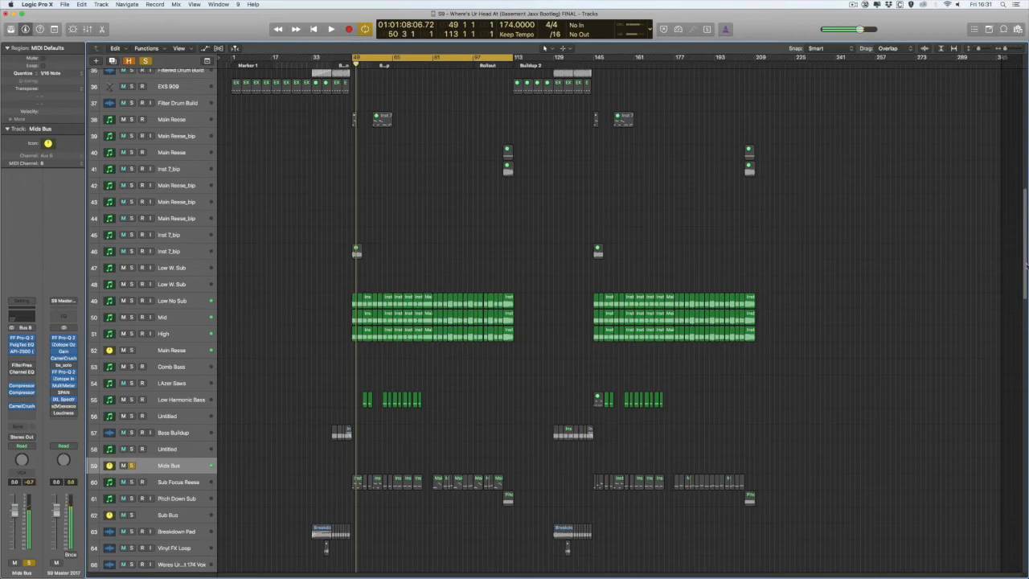
Step: Select the Sub Bus and solo it in place of the Mids Bus
scroll(801, 320, "down", 5)
left_click(135, 420)
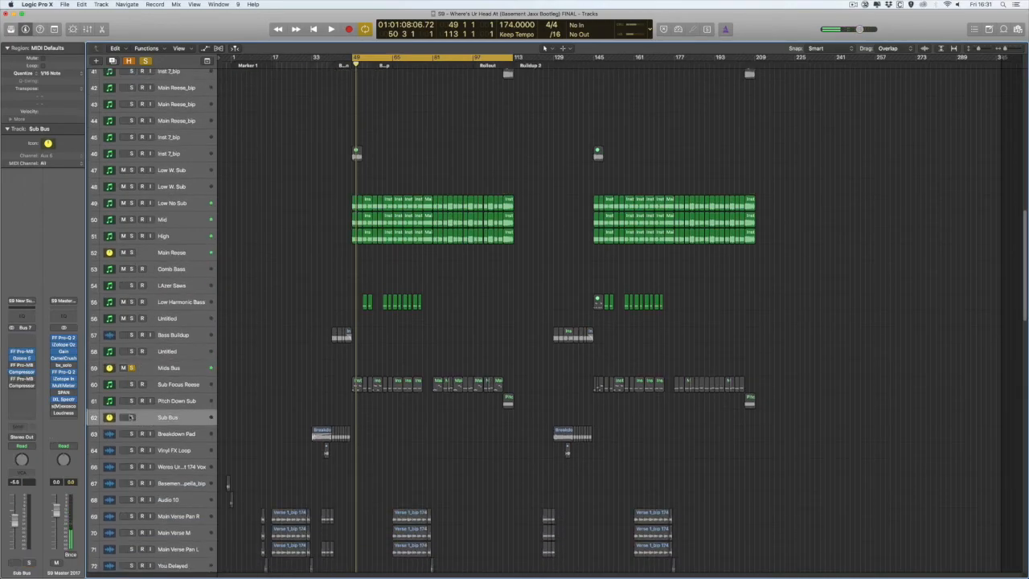
left_click(132, 417)
left_click(131, 368)
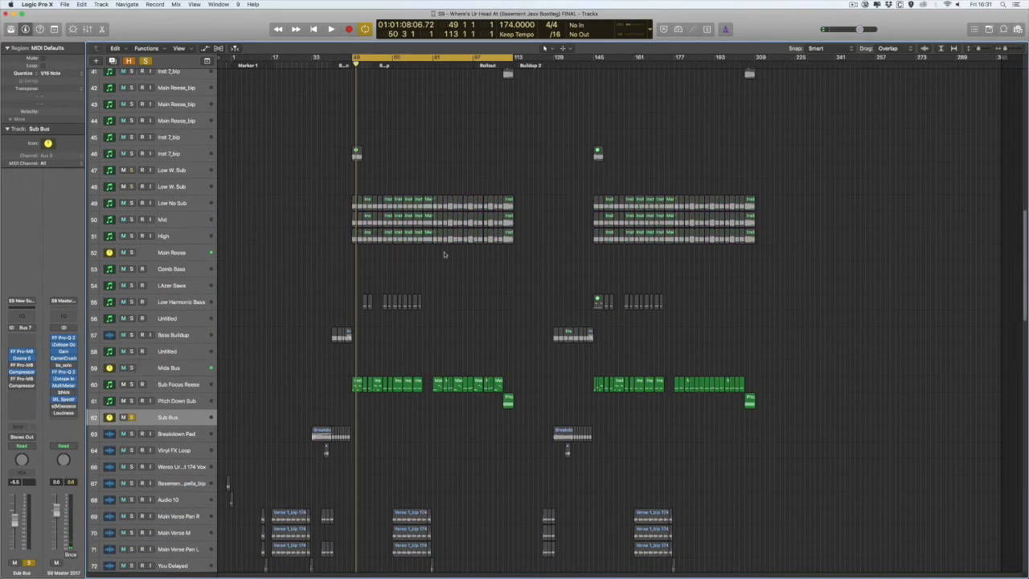